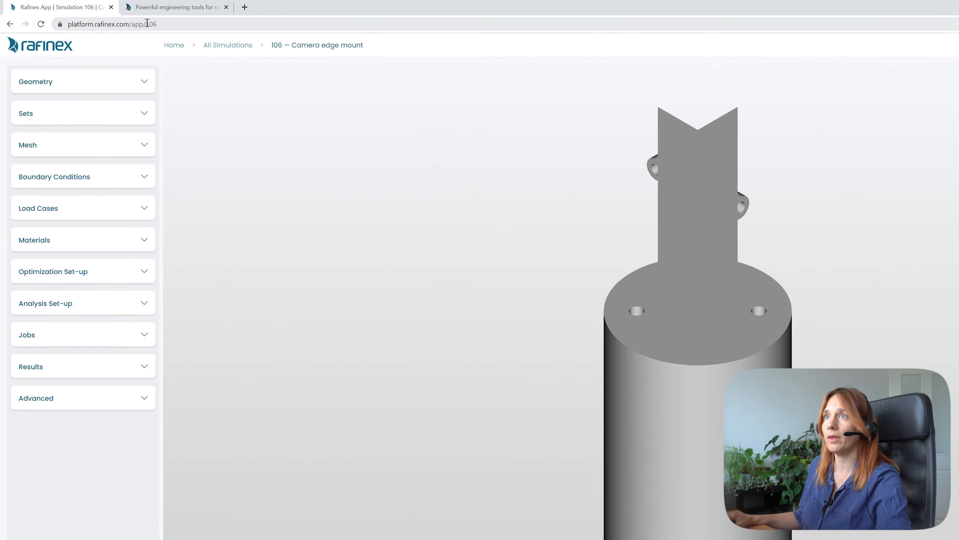
left_click_drag(205, 32, 226, 33)
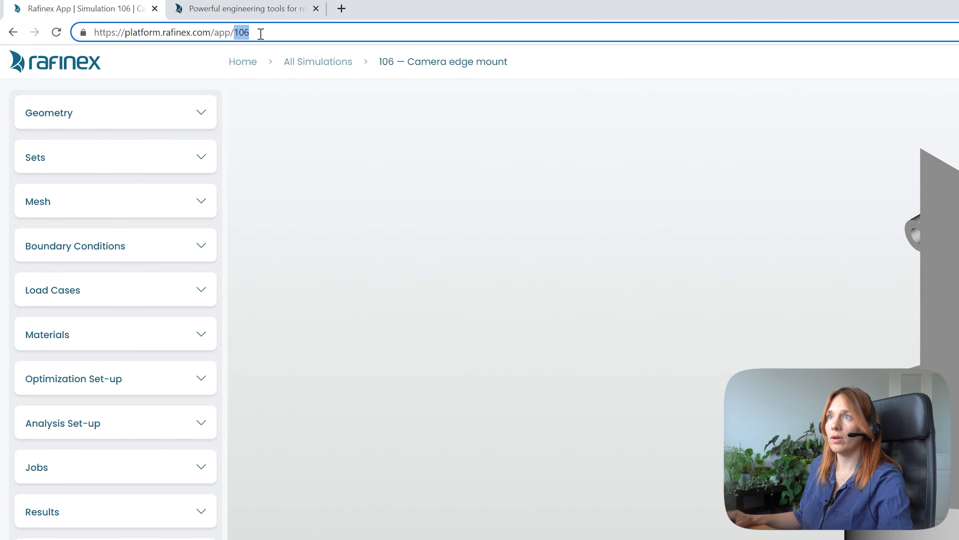
left_click(245, 33)
left_click_drag(235, 33, 261, 34)
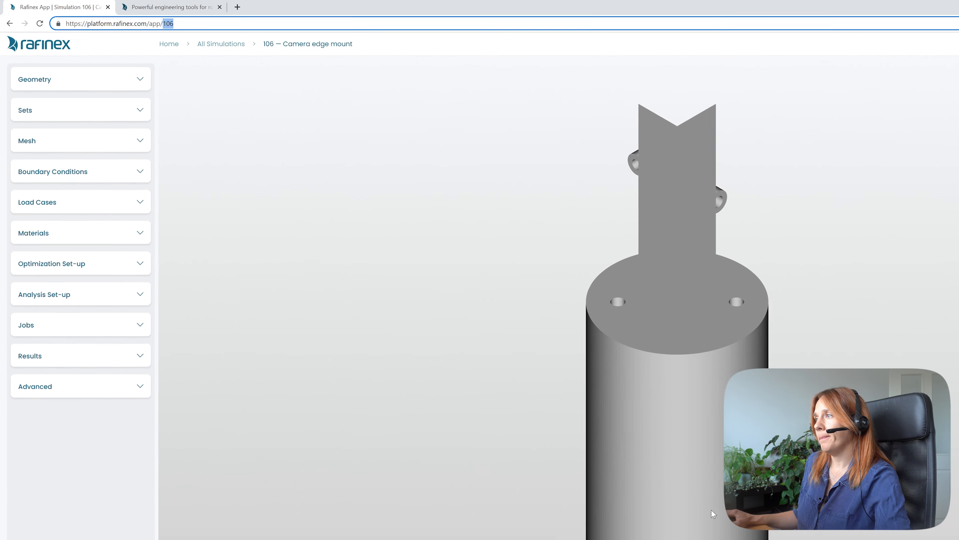
- Open the viewer's user controls help and close it again
left_click_drag(571, 396, 414, 395)
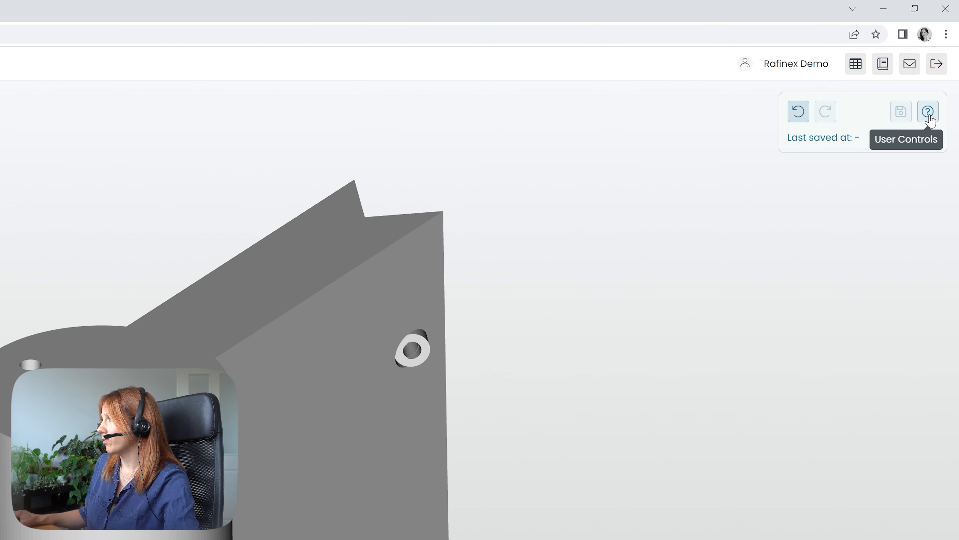
left_click(930, 114)
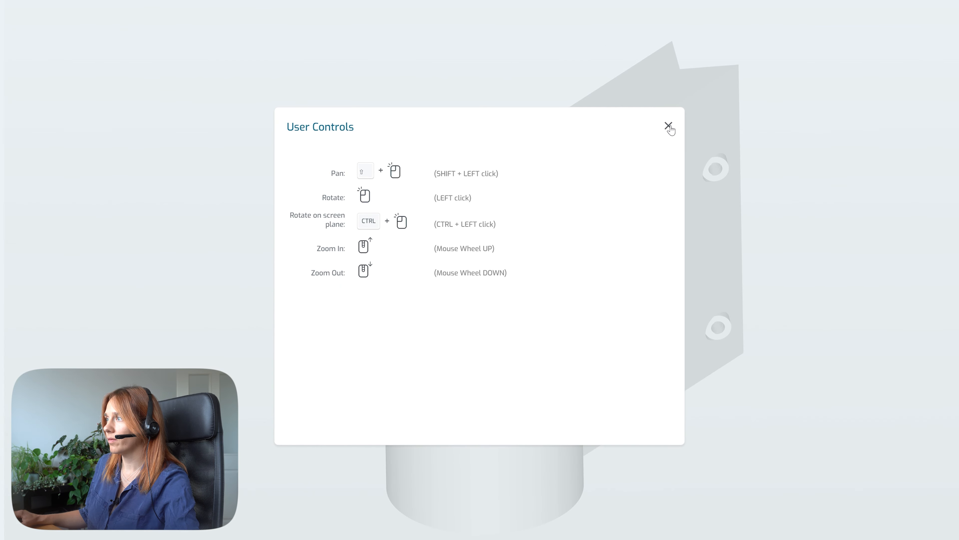
left_click(669, 126)
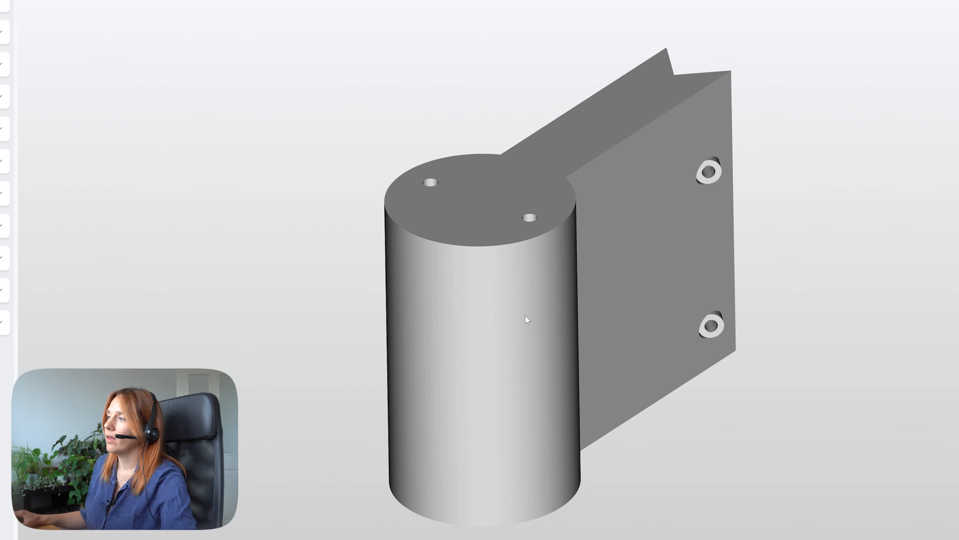
- Orbit and zoom around the camera edge mount model to inspect its shape
left_click_drag(502, 339, 528, 327)
scroll(539, 322, "up", 5)
scroll(540, 317, "down", 6)
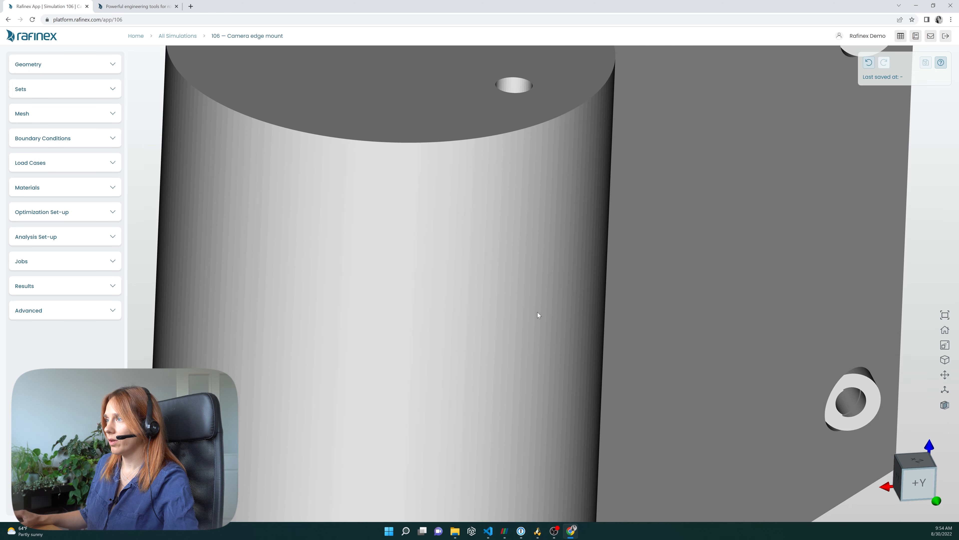
scroll(540, 307, "up", 5)
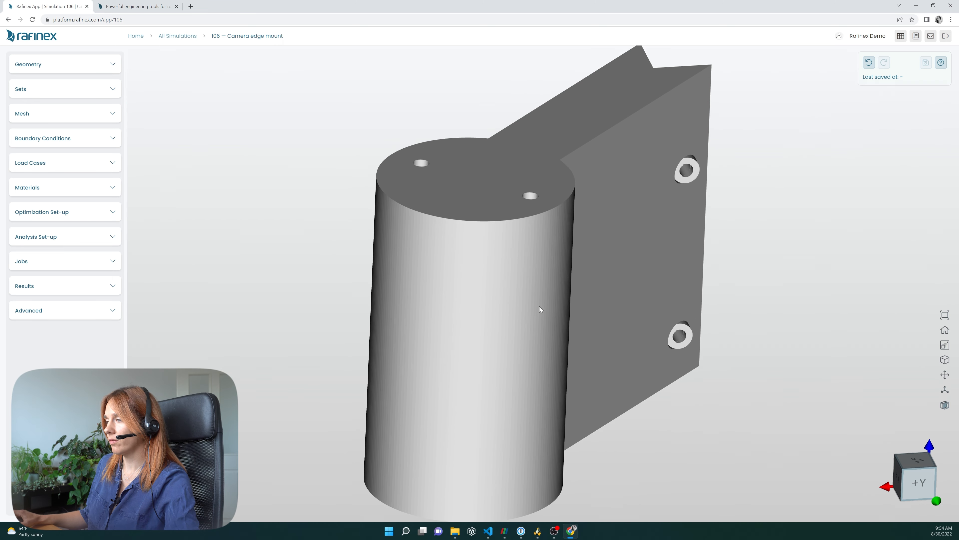
scroll(518, 313, "down", 7)
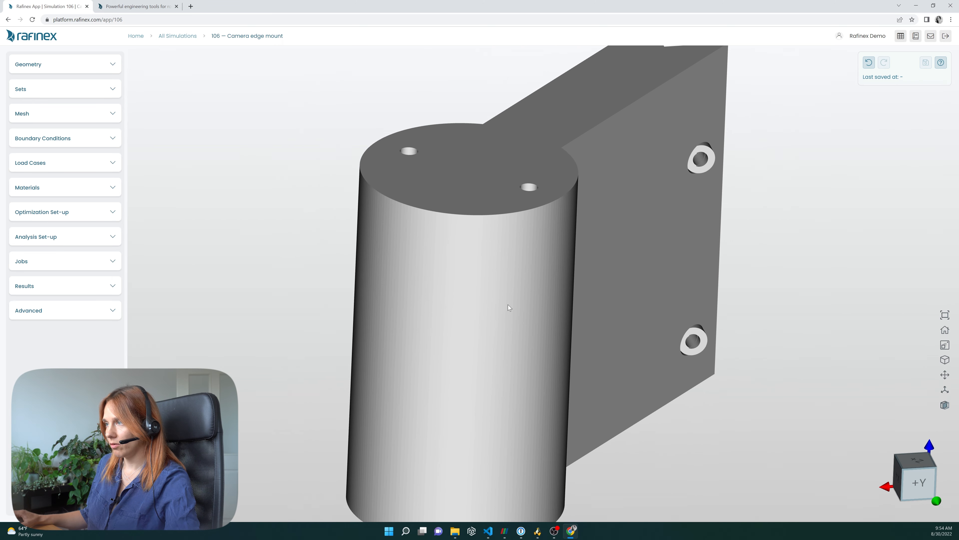
right_click_drag(488, 305, 530, 292)
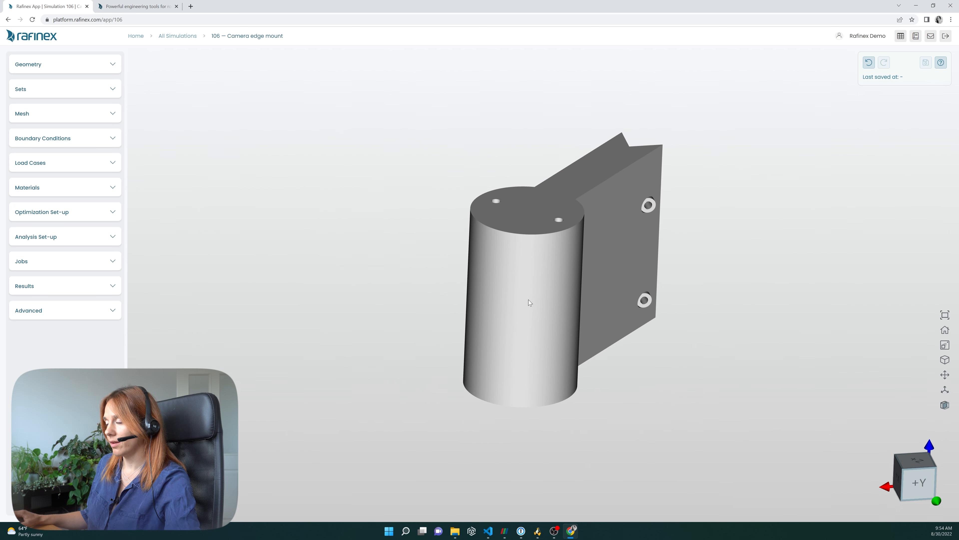
scroll(561, 285, "up", 3)
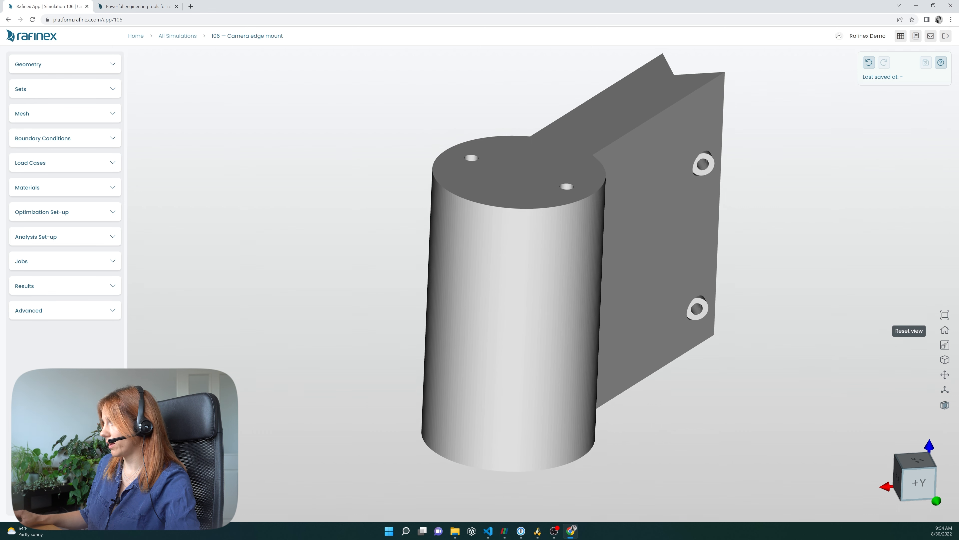
scroll(686, 294, "up", 5)
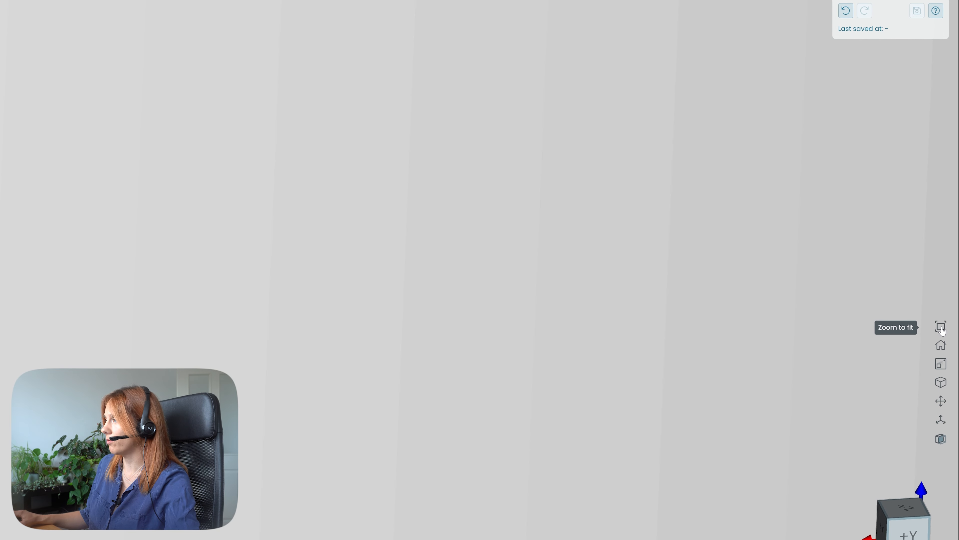
- Try zoom to fit, reset view, perspective view and edge display on the model
left_click(941, 328)
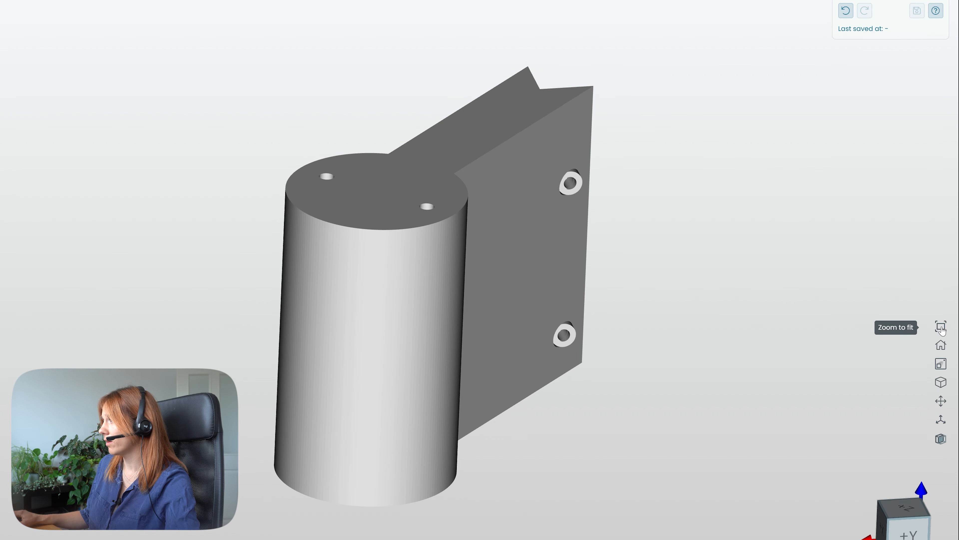
left_click(941, 346)
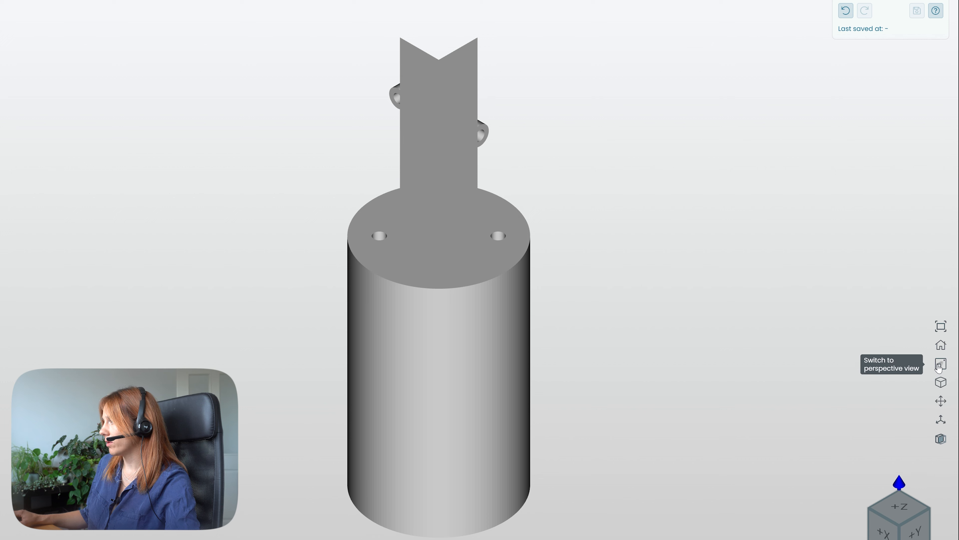
left_click(940, 365)
left_click(942, 365)
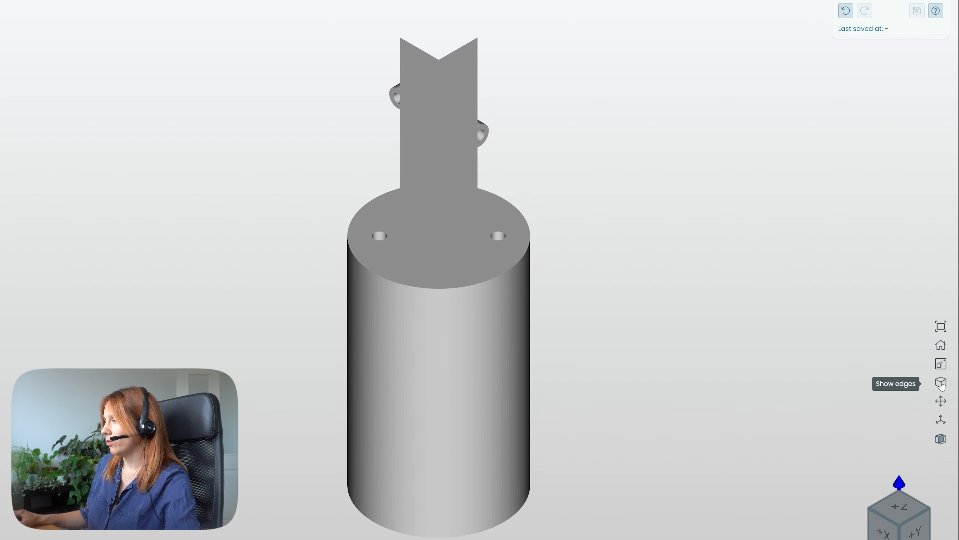
left_click(941, 384)
middle_click_drag(452, 444, 358, 336)
left_click(940, 382)
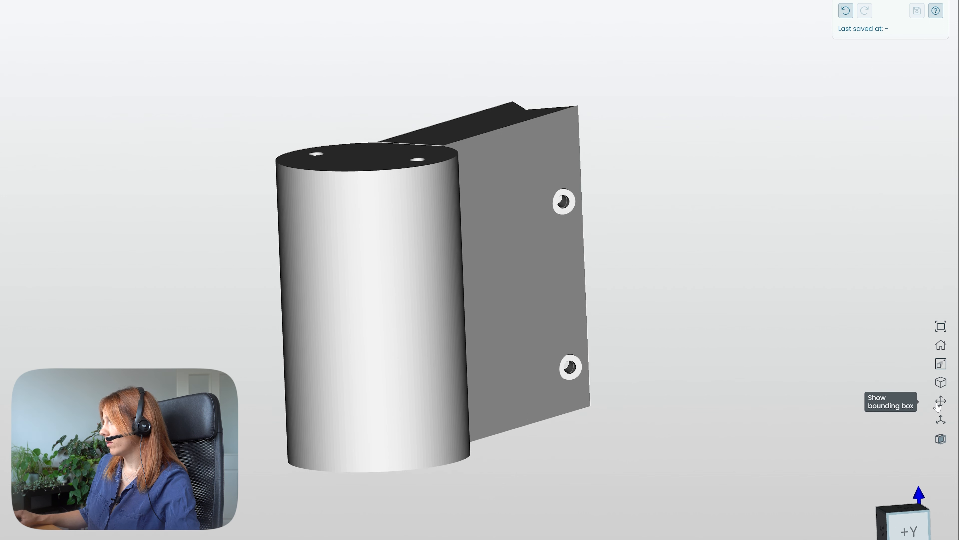
- Show the model's bounding box and orbit to examine its dimensions
left_click(942, 402)
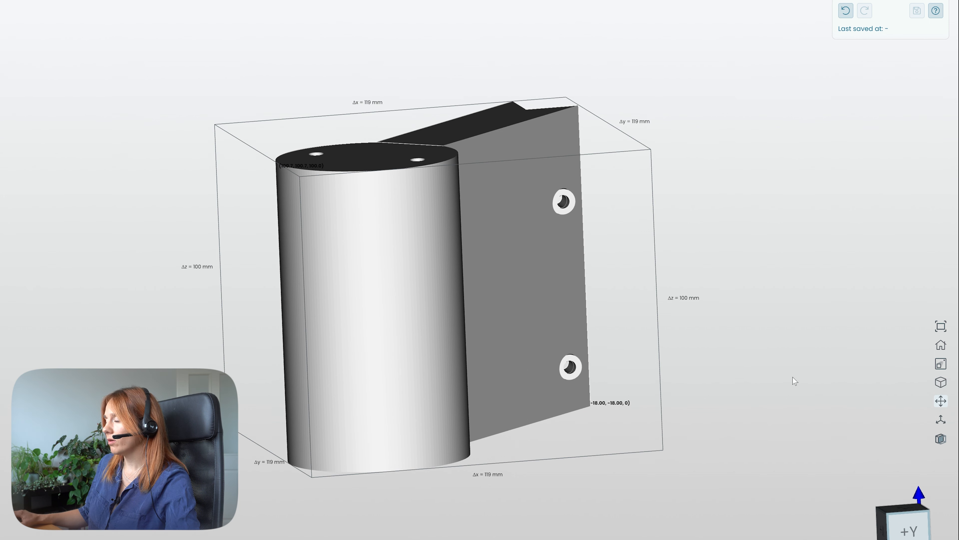
middle_click_drag(410, 374, 379, 392)
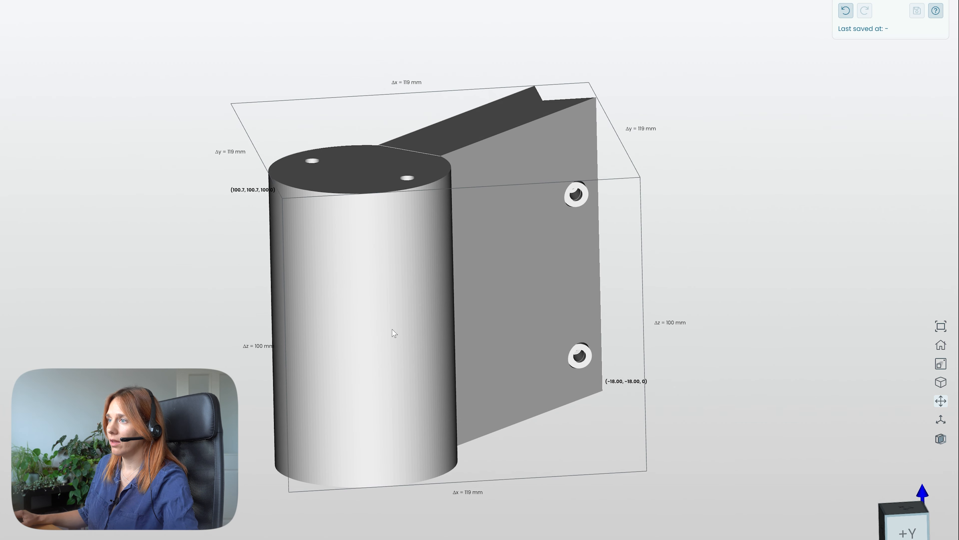
middle_click_drag(393, 333, 197, 200)
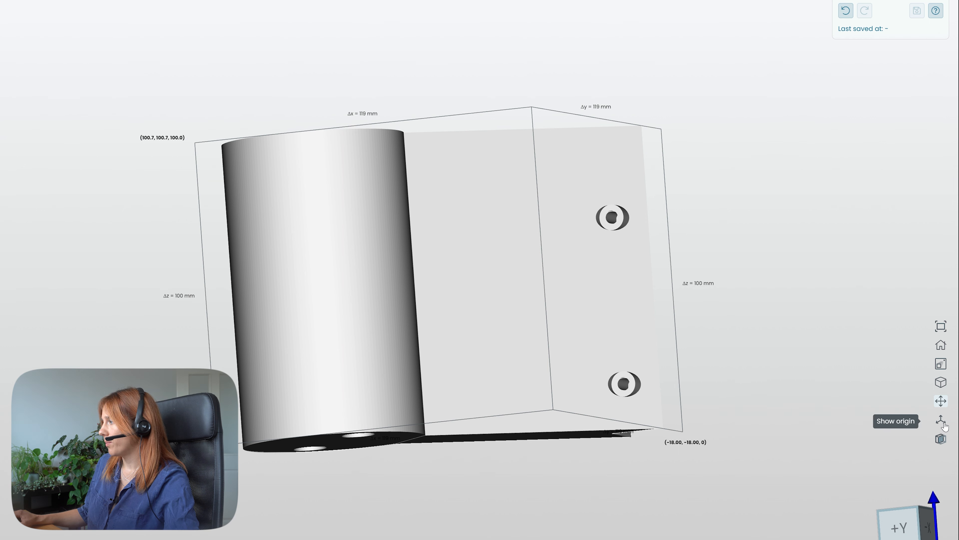
middle_click_drag(521, 333, 512, 203)
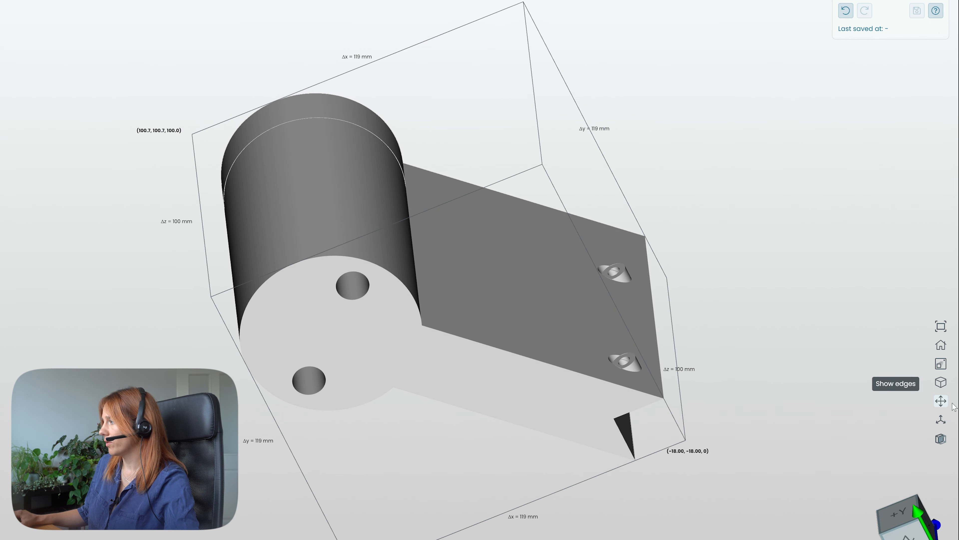
- Show the coordinate origin and orbit around the model
left_click(940, 420)
middle_click_drag(490, 373, 533, 536)
middle_click_drag(498, 317, 707, 479)
- Snap the view to different orientations using the view cube
left_click(882, 527)
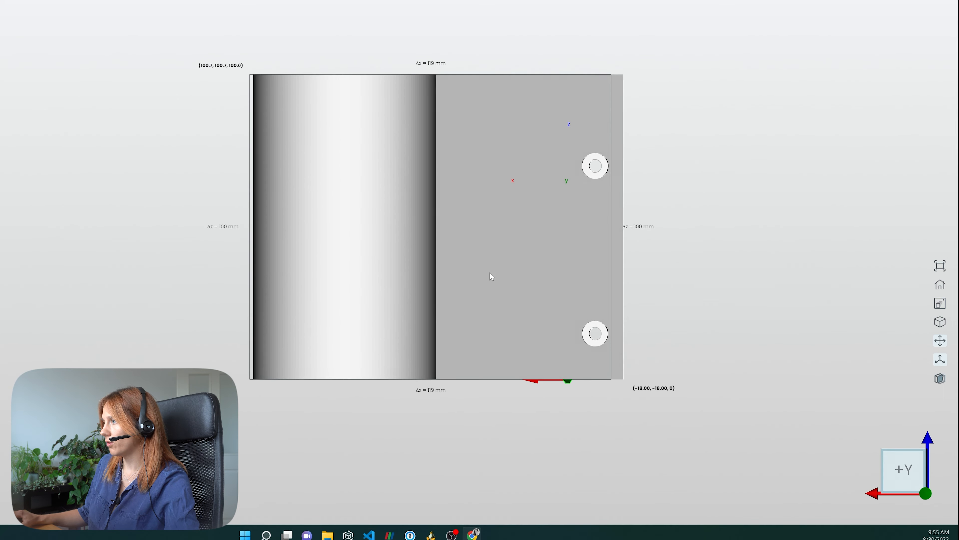
left_click_drag(490, 273, 11, 453)
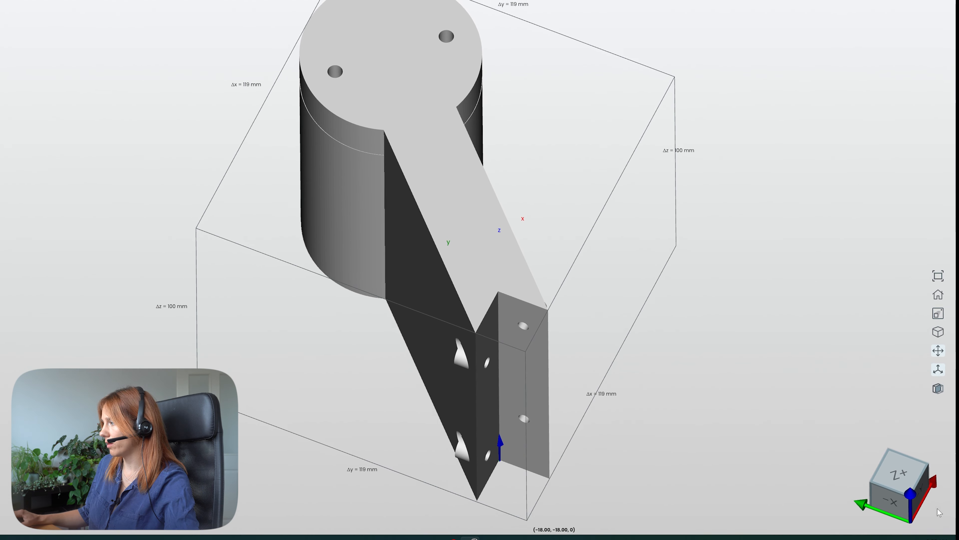
left_click(899, 473)
left_click_drag(461, 260, 409, 343)
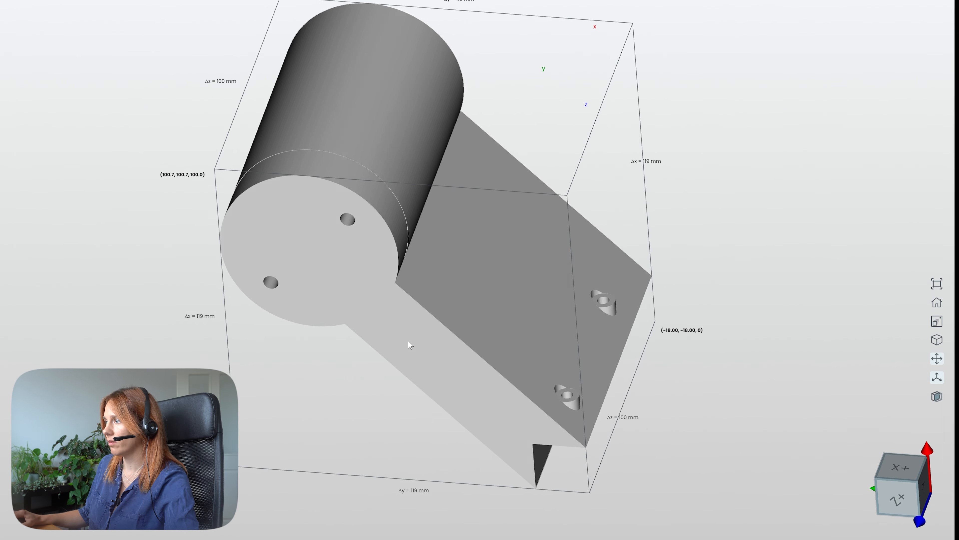
left_click(897, 497)
left_click_drag(507, 275, 444, 484)
left_click(898, 479)
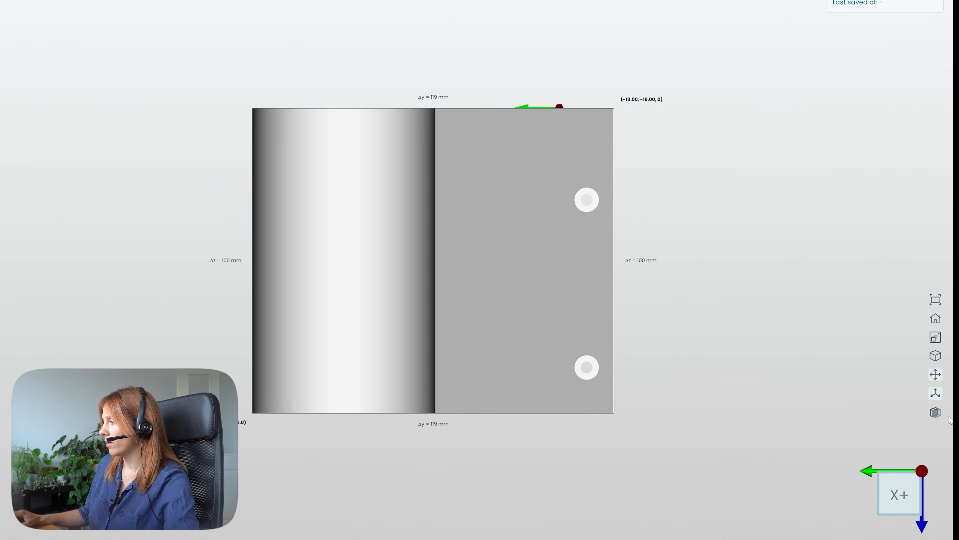
- Turn on section view and move the z section plane through the model
left_click(936, 410)
left_click_drag(637, 325, 217, 488)
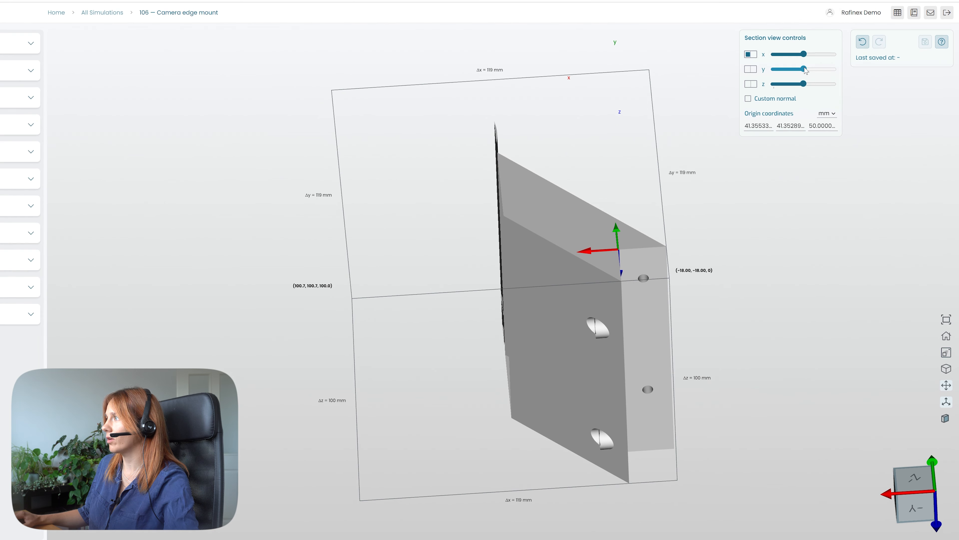
left_click_drag(804, 69, 791, 84)
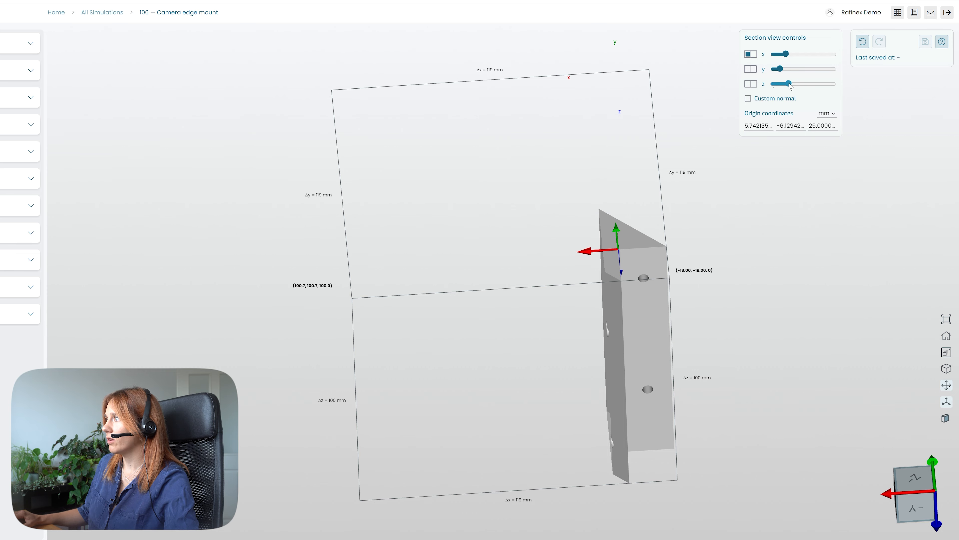
left_click_drag(570, 267, 644, 360)
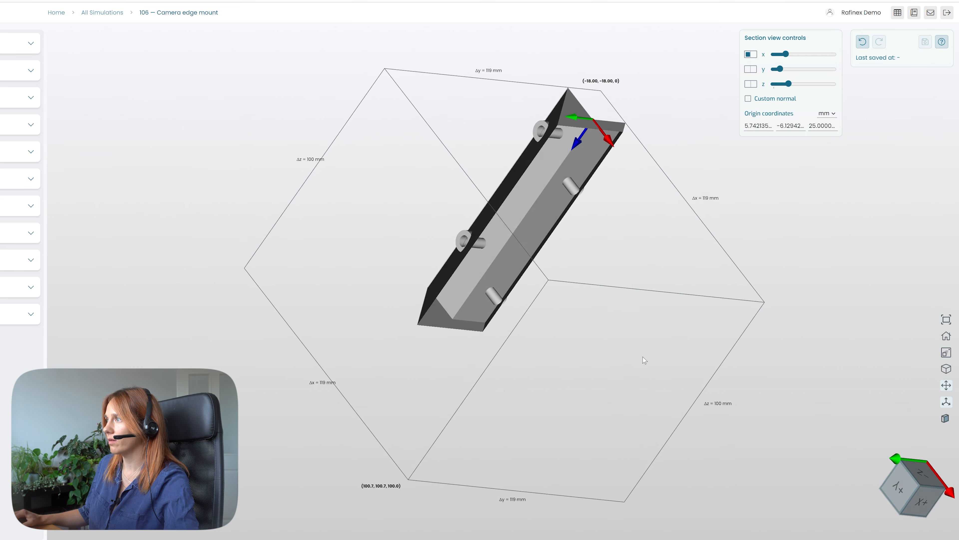
- Turn off the section view, origin and bounding box displays
left_click(945, 418)
left_click(947, 403)
left_click(946, 385)
left_click_drag(456, 337, 225, 200)
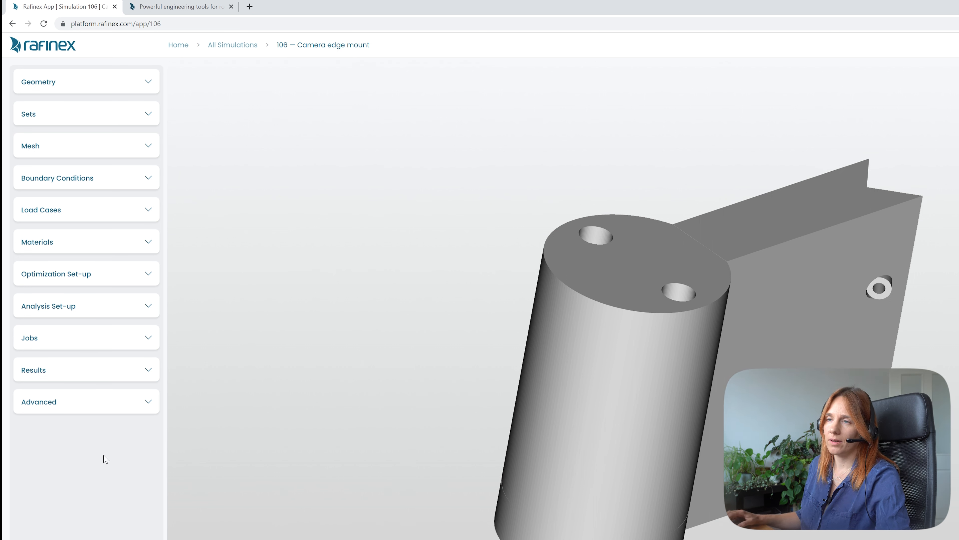
- Expand the geometry list and inspect each volume of edge-mount.STEP
left_click(143, 85)
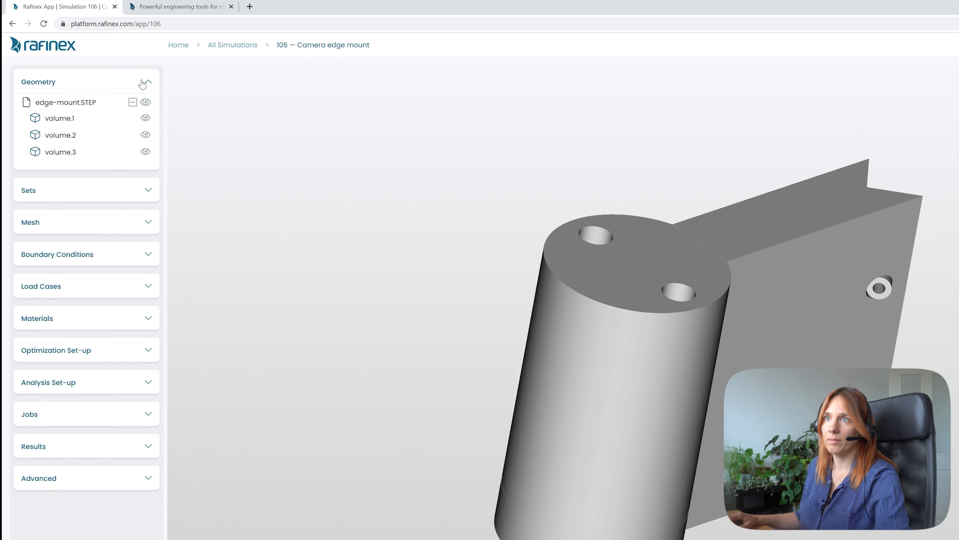
left_click(66, 102)
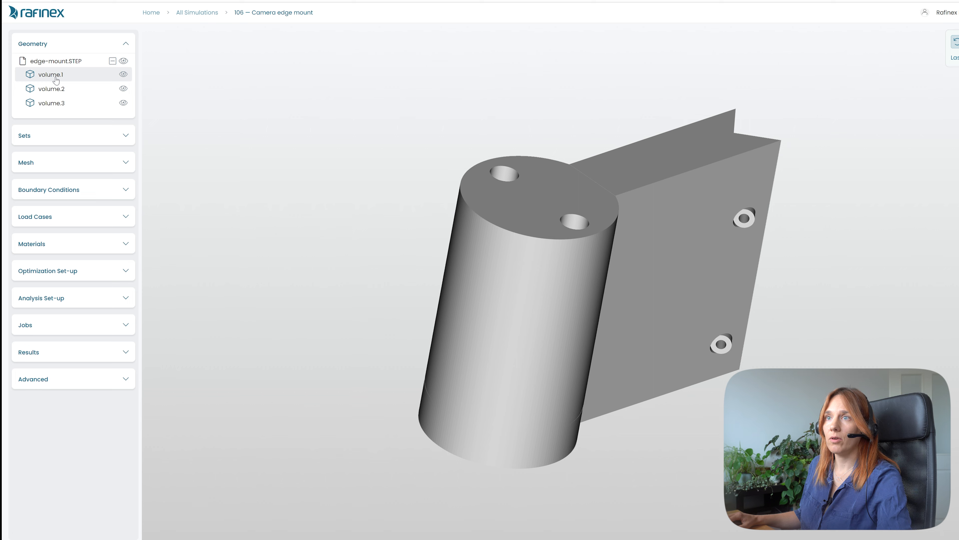
left_click(56, 78)
left_click(55, 90)
left_click_drag(624, 441, 740, 520)
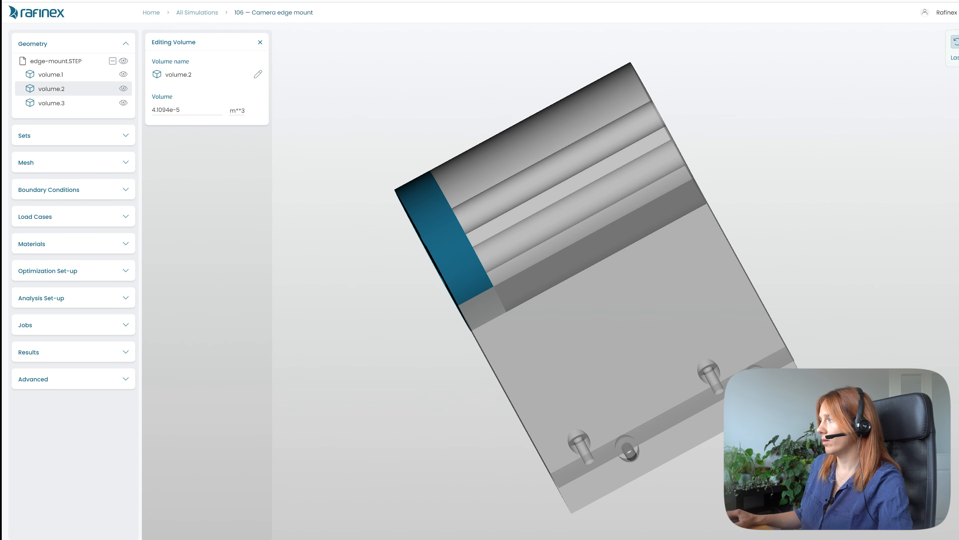
key("r")
left_click_drag(638, 346, 345, 281)
left_click(56, 106)
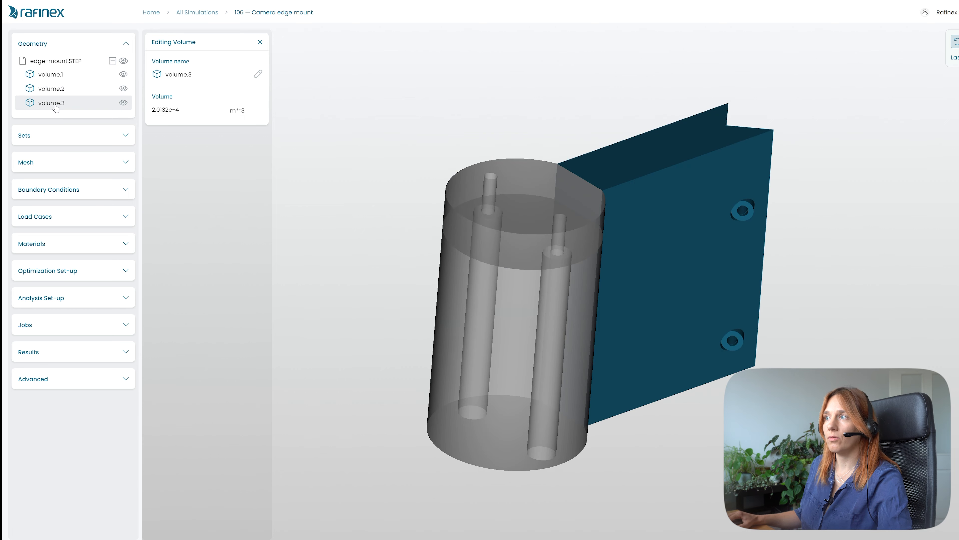
mouse_move(516, 192)
left_mouse_down()
mouse_move(516, 233)
mouse_move(515, 208)
left_mouse_up()
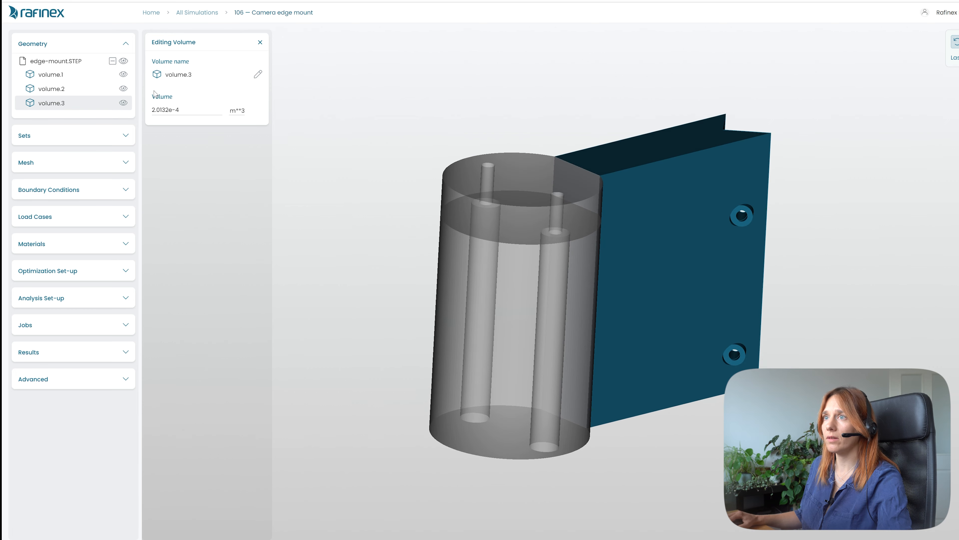
left_click(65, 77)
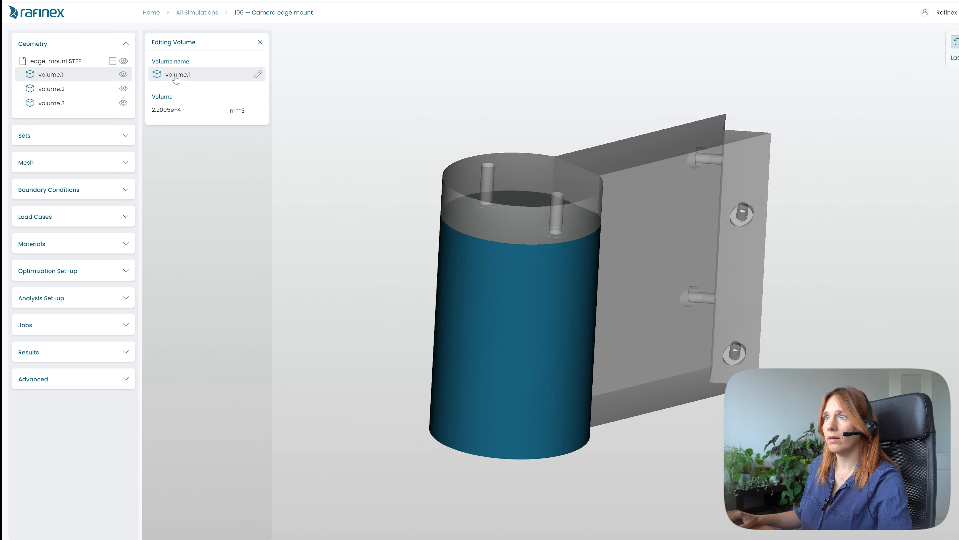
- Rename volume.1 to design_space_1
left_click_drag(185, 78, 141, 75)
type("design_space_1")
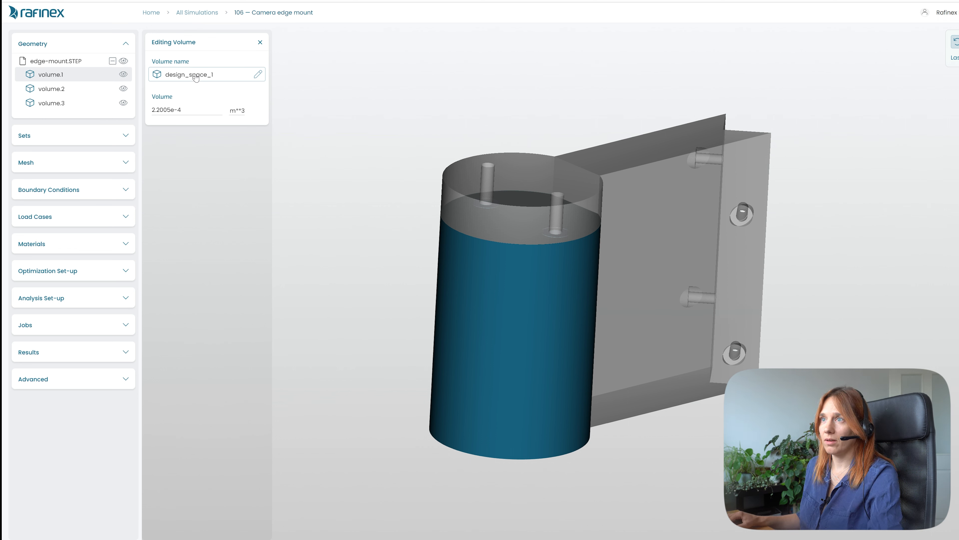
left_click_drag(218, 79, 167, 83)
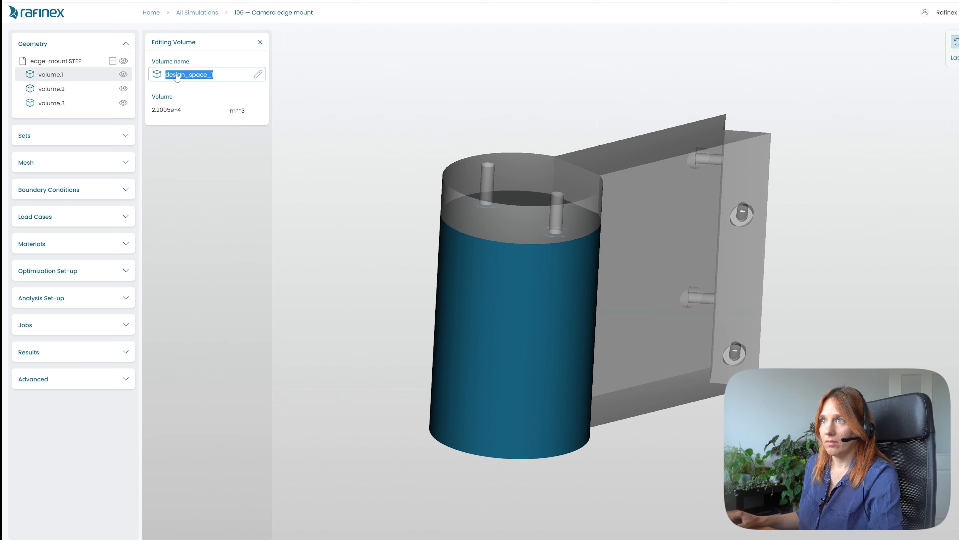
- Rename volume.2 to keep
left_click(58, 89)
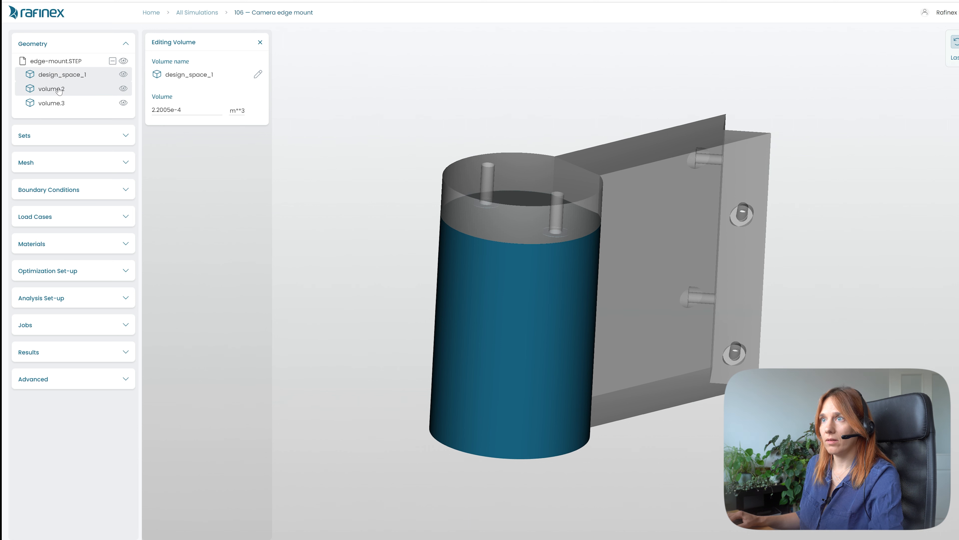
left_click(196, 76)
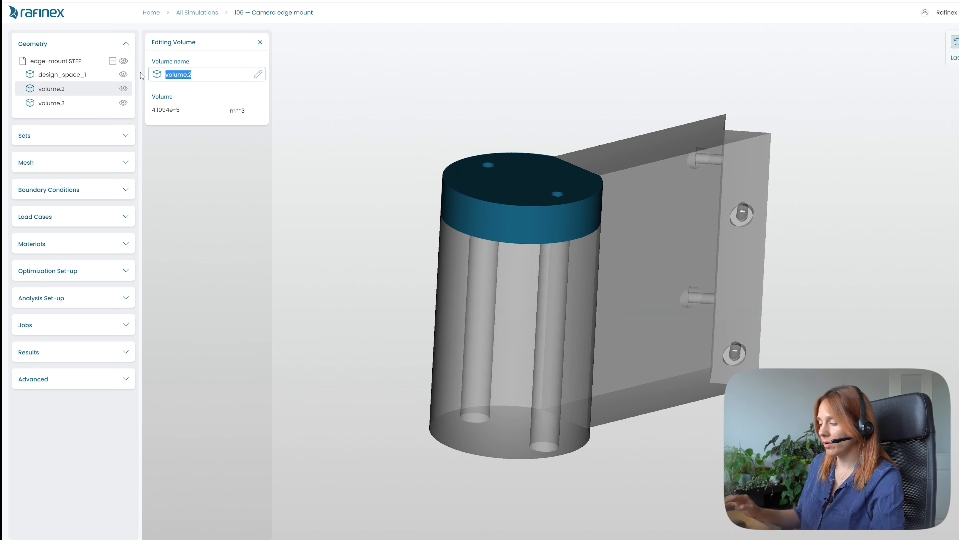
key("BackSpace")
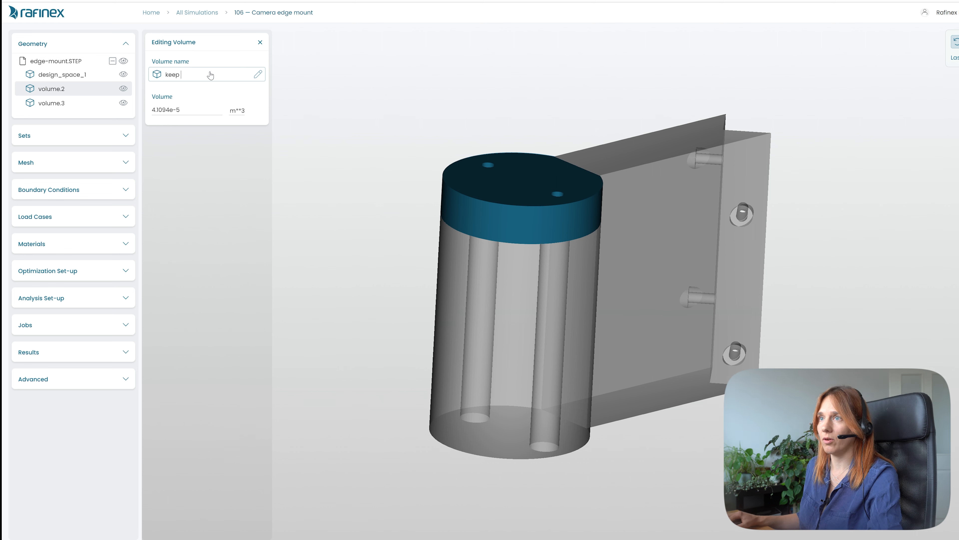
key("Return")
- Rename volume.3 to design_sapce_2
left_click(51, 103)
left_click(191, 75)
left_click_drag(192, 75, 141, 77)
type("desig")
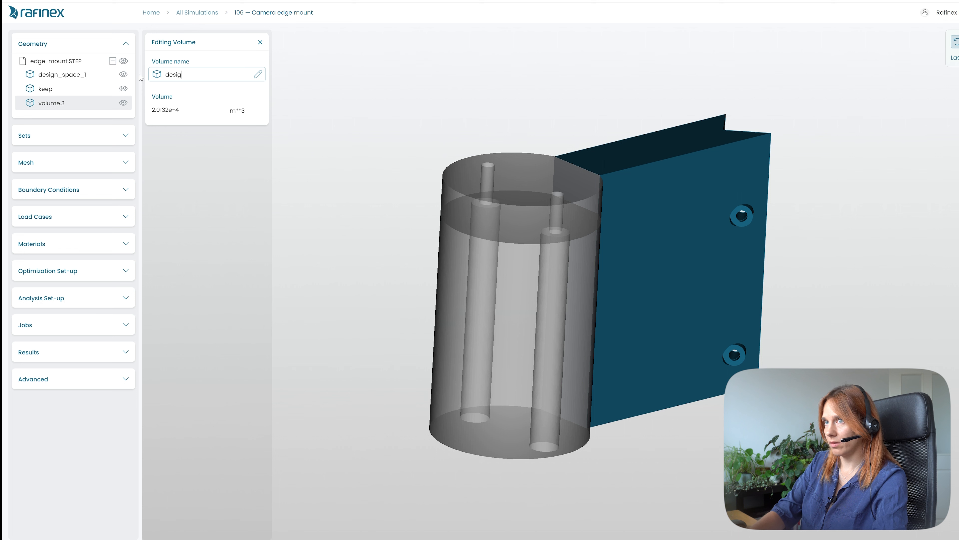
type("n_sapce_2")
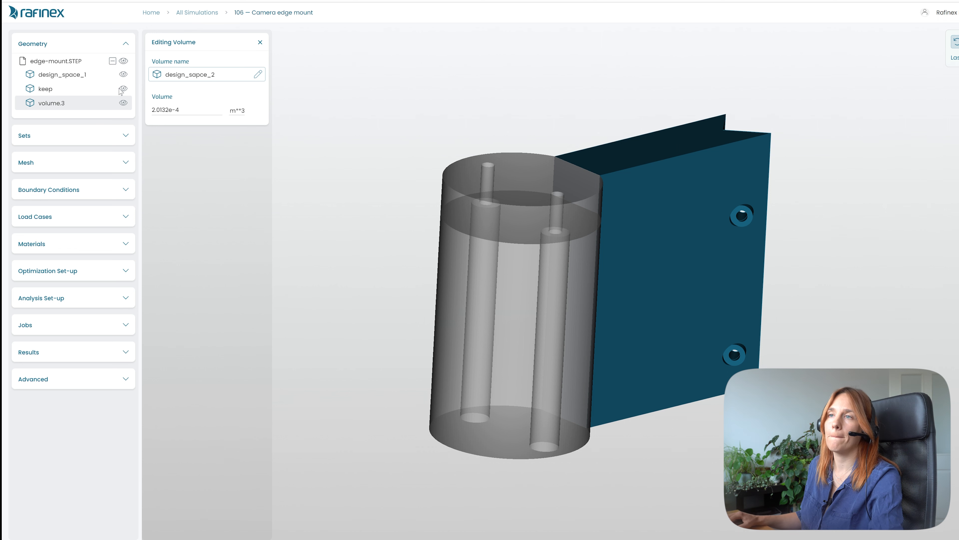
key("Return")
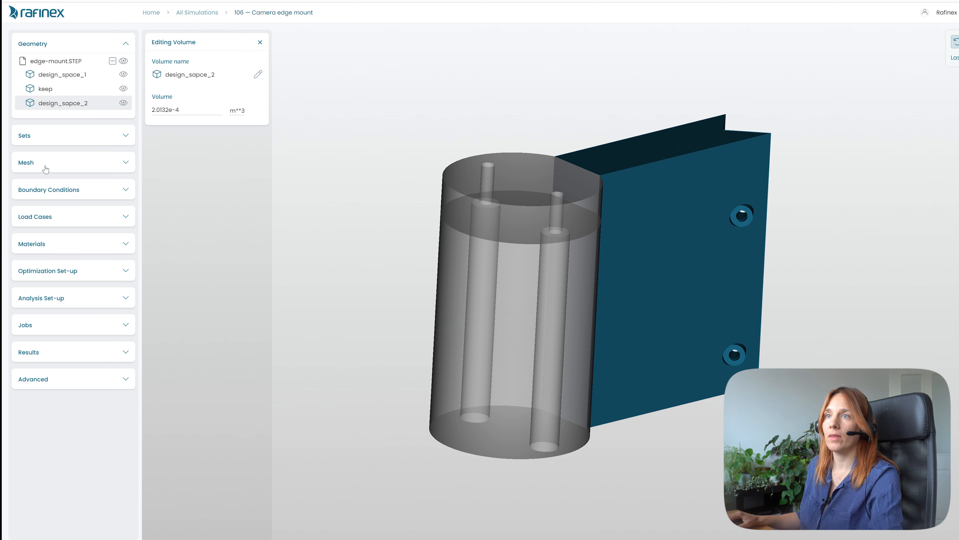
- Toggle the visibility of each volume and orbit the model to inspect them, then close the volume editor
left_click(112, 140)
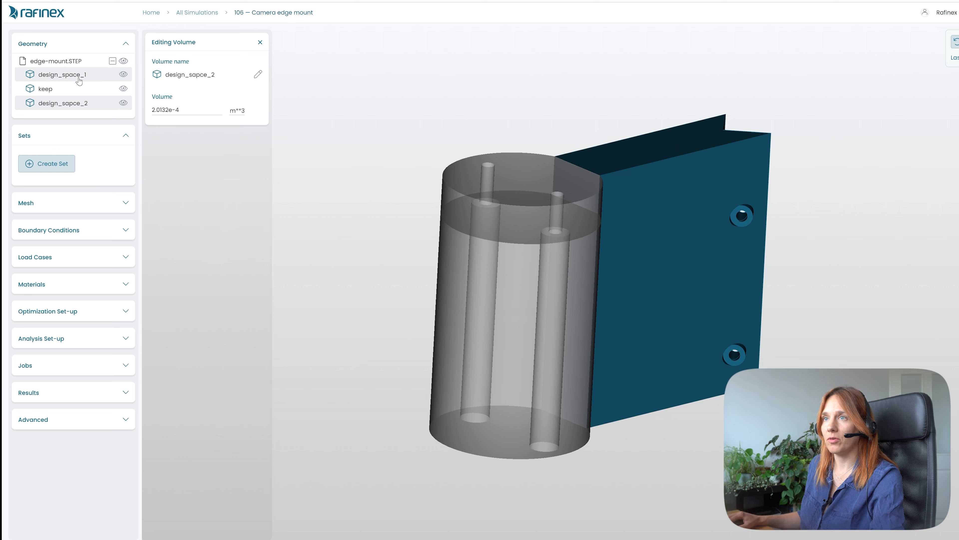
left_click(124, 104)
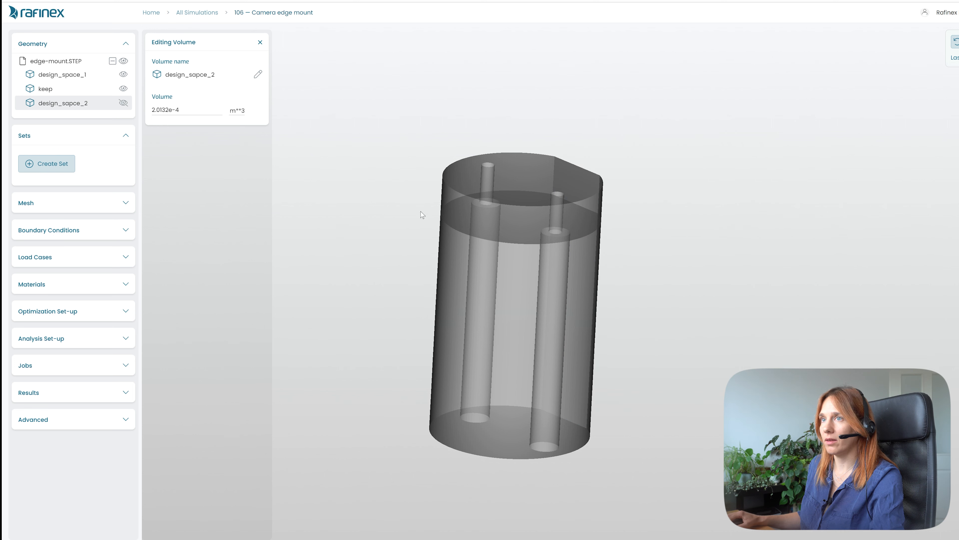
left_click(123, 88)
left_click(123, 74)
left_click(123, 74)
left_click(123, 89)
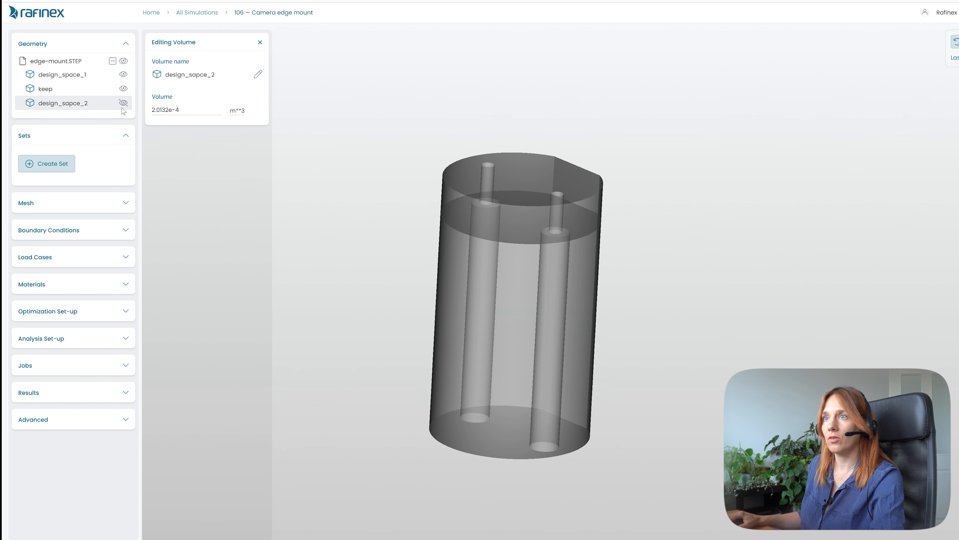
left_click(123, 103)
left_click_drag(501, 250, 252, 338)
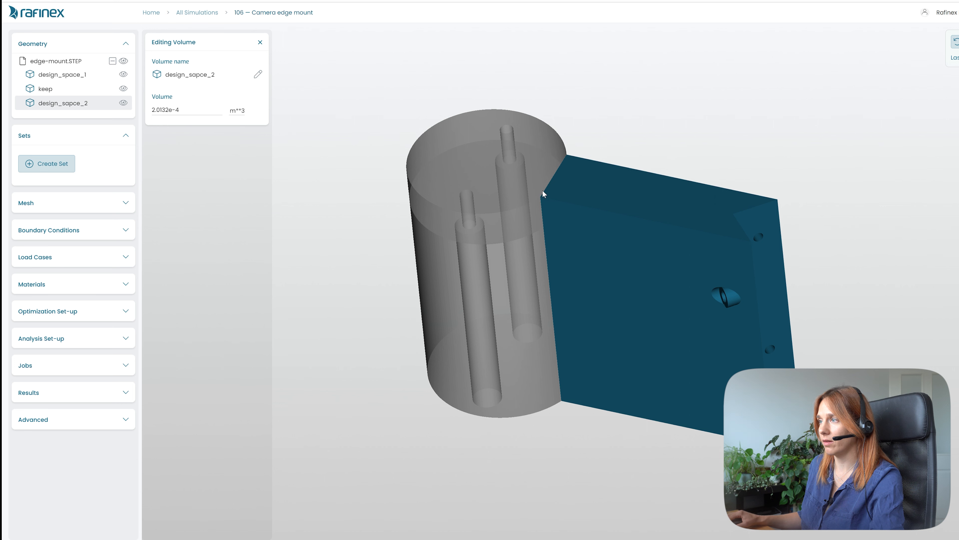
left_click_drag(563, 267, 665, 242)
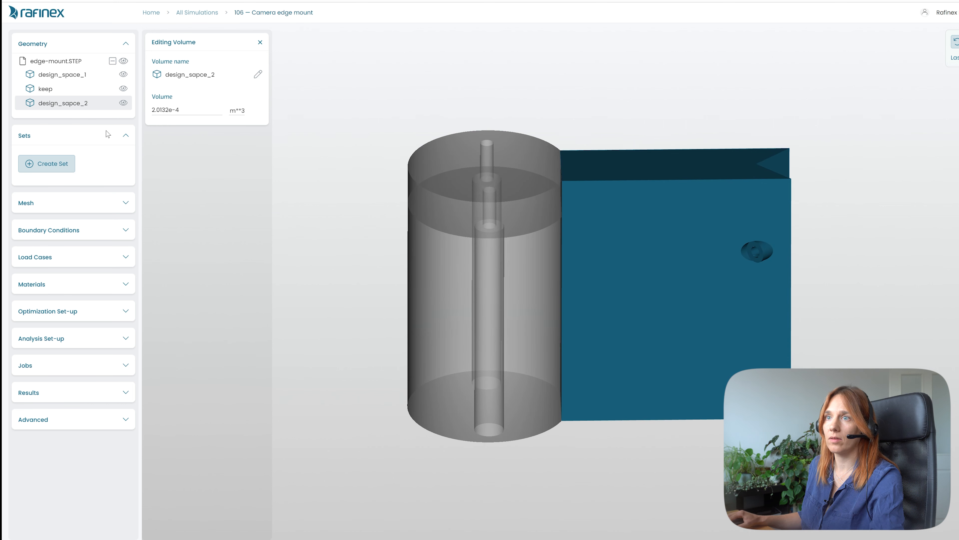
left_click(260, 43)
- Create a new set and name it camera_load
left_click_drag(313, 294, 413, 317)
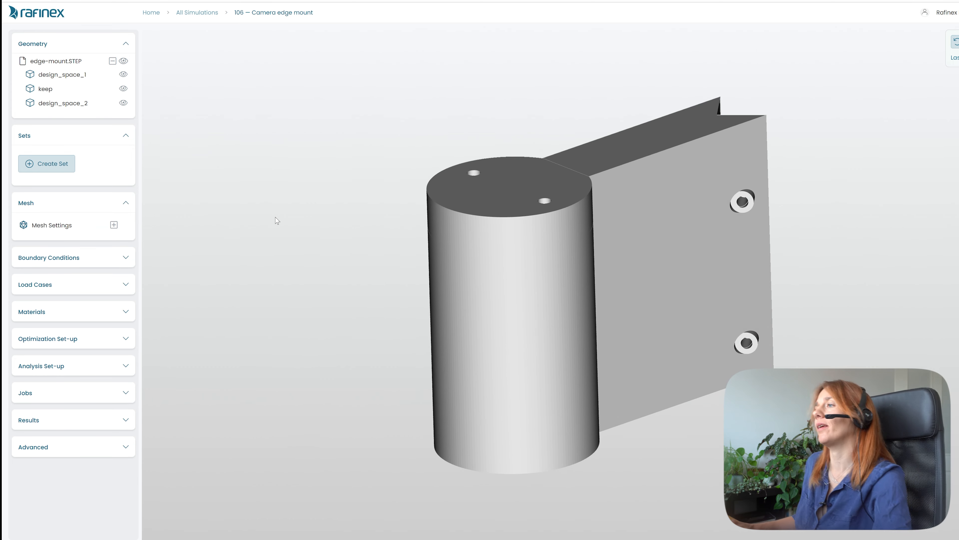
mouse_move(505, 326)
left_mouse_down()
mouse_move(553, 288)
mouse_move(672, 311)
mouse_move(619, 320)
mouse_move(512, 281)
mouse_move(510, 313)
left_mouse_up()
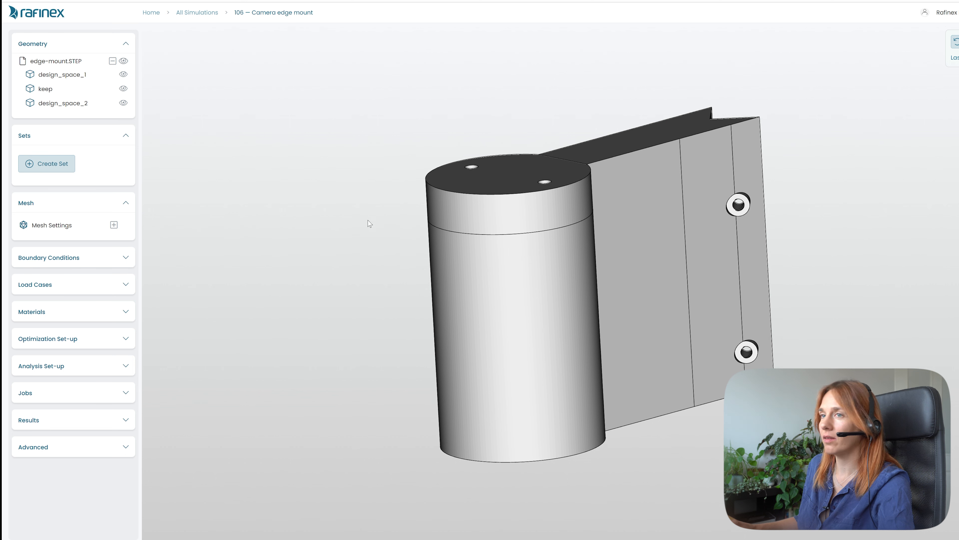
left_click(51, 167)
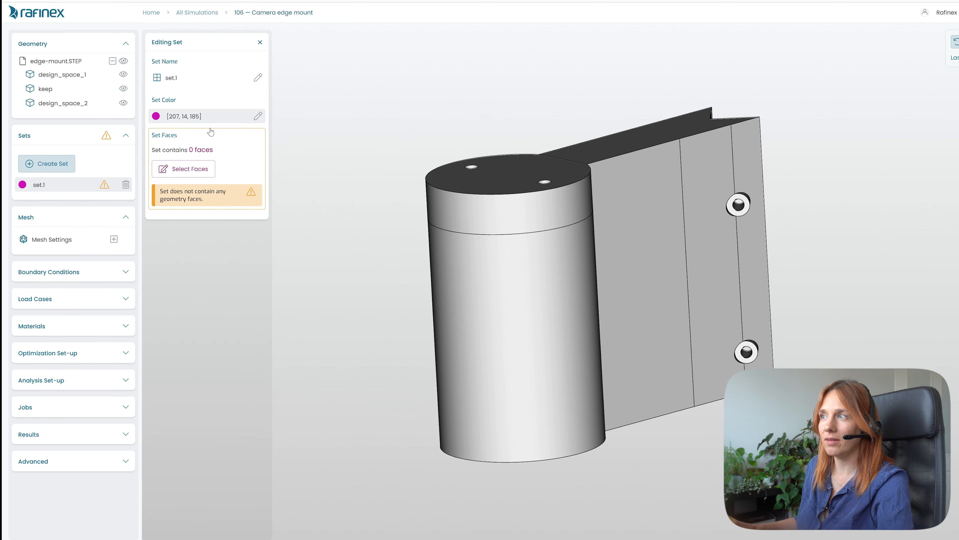
left_click_drag(493, 306, 493, 322)
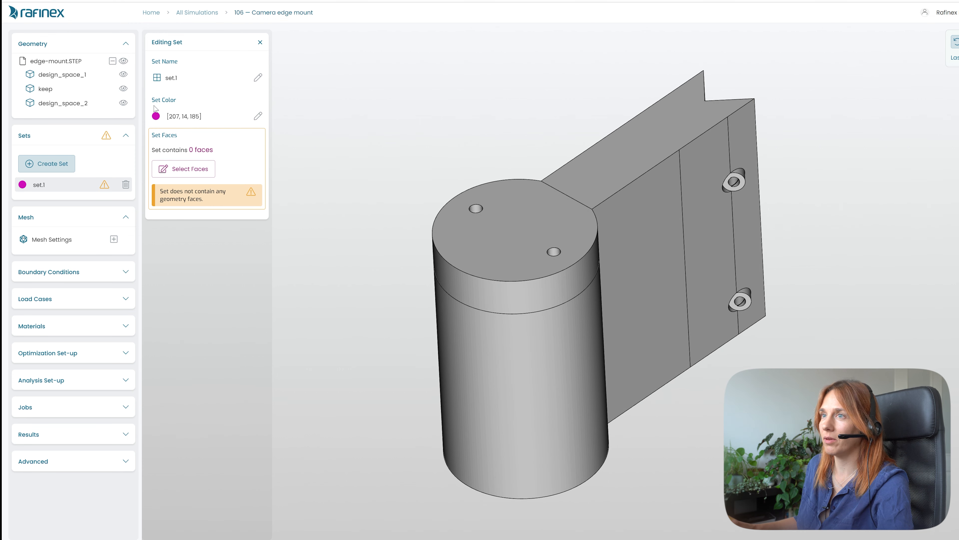
left_click(171, 117)
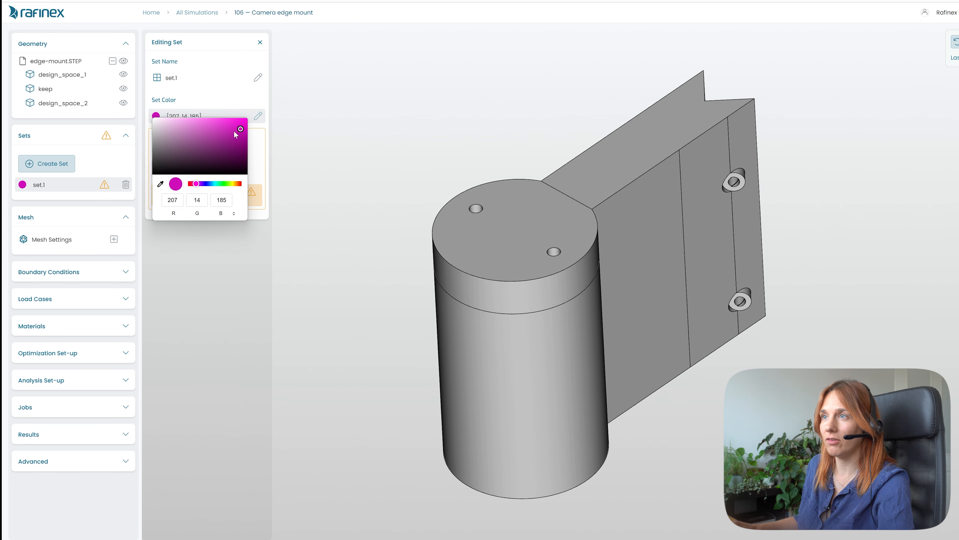
left_click(231, 99)
left_click(173, 83)
left_click_drag(187, 84, 170, 61)
type("camera_load")
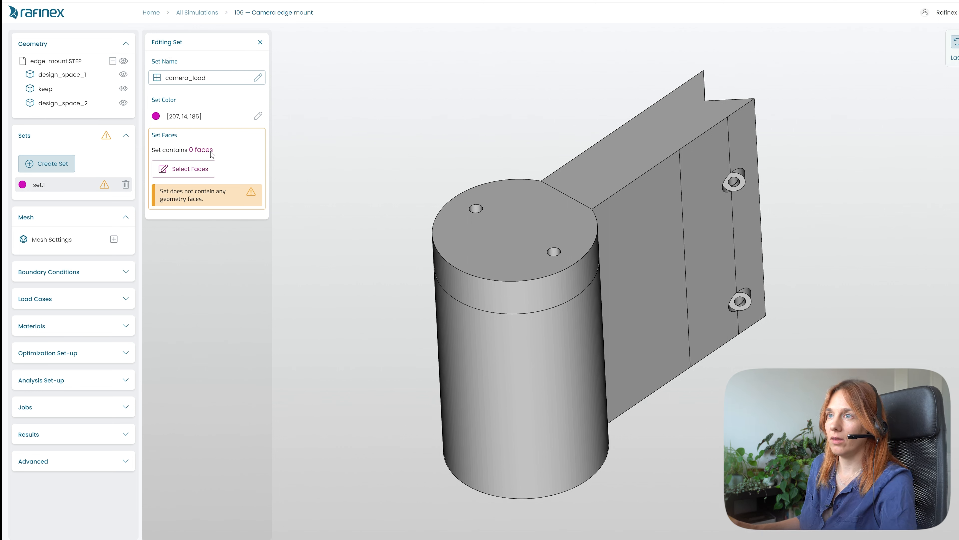
- Assign the top face of the cylinder to the camera_load set
left_click(189, 172)
left_click(509, 238)
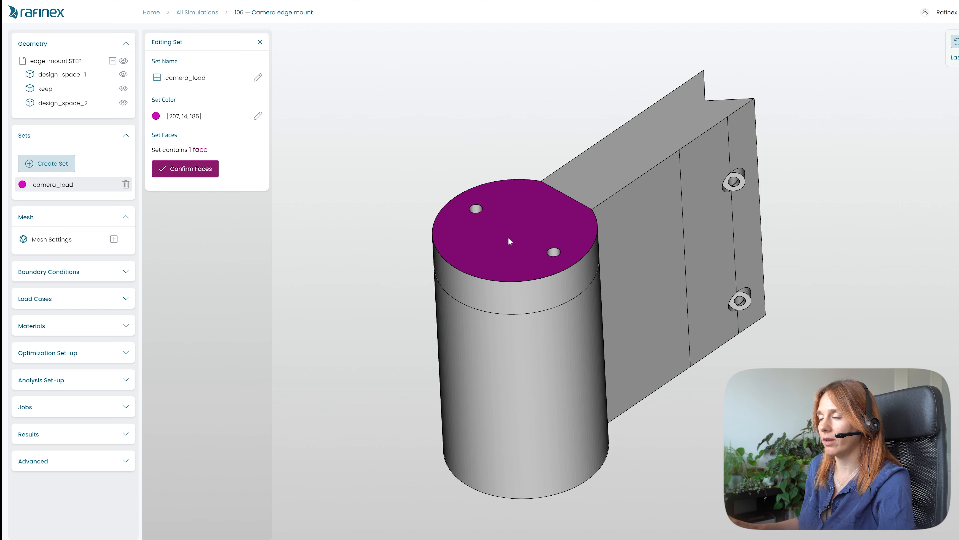
left_click(185, 172)
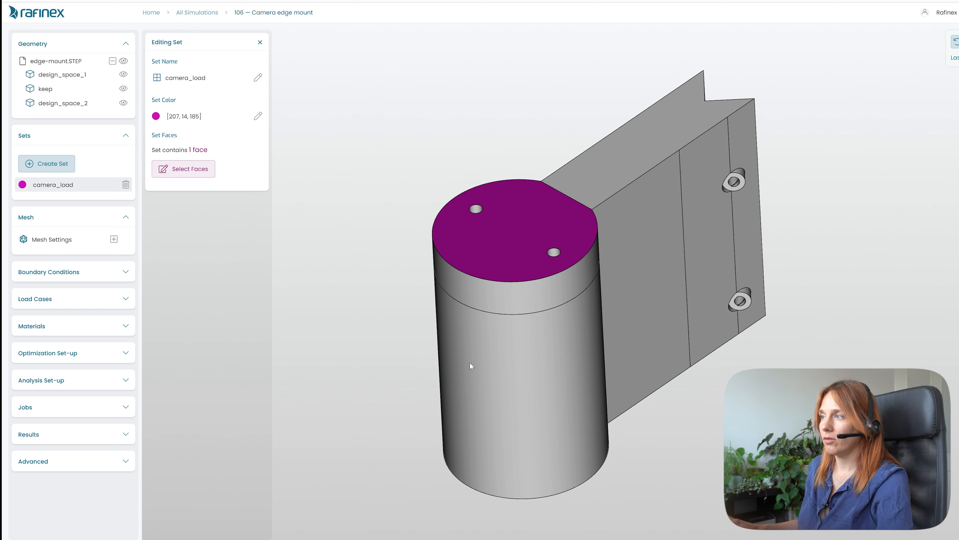
- Create a second set named wall with a green colour (22, 233, 46)
left_click_drag(520, 349, 475, 347)
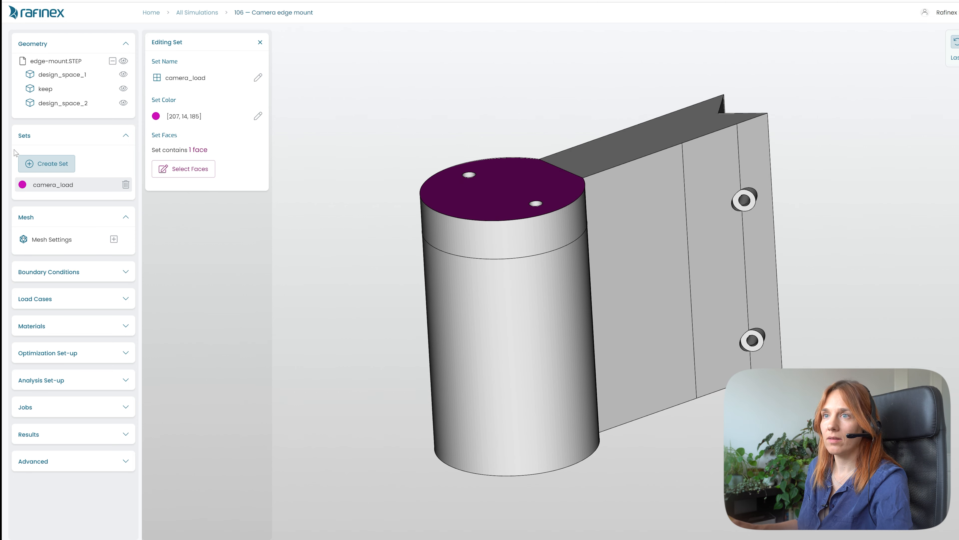
left_click(61, 166)
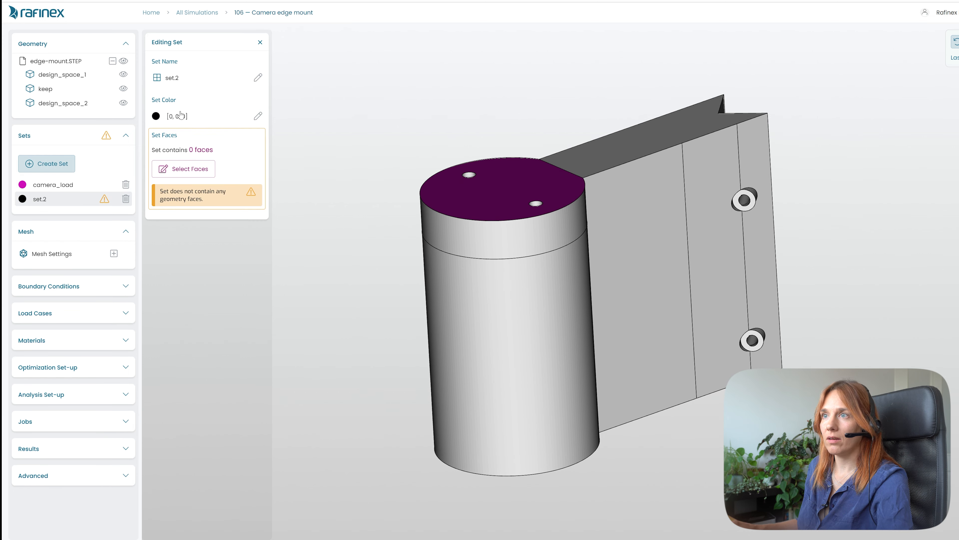
left_click(172, 118)
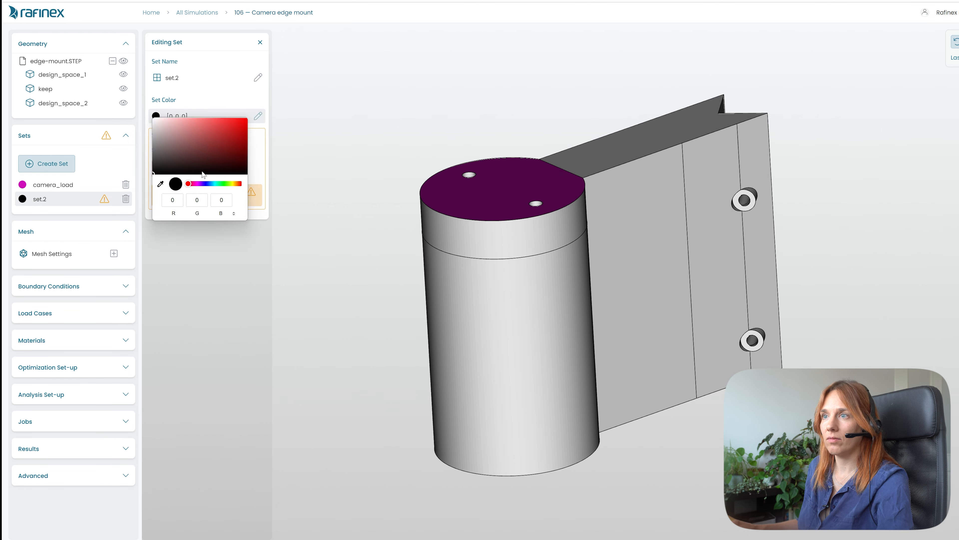
left_click(223, 184)
left_click(239, 123)
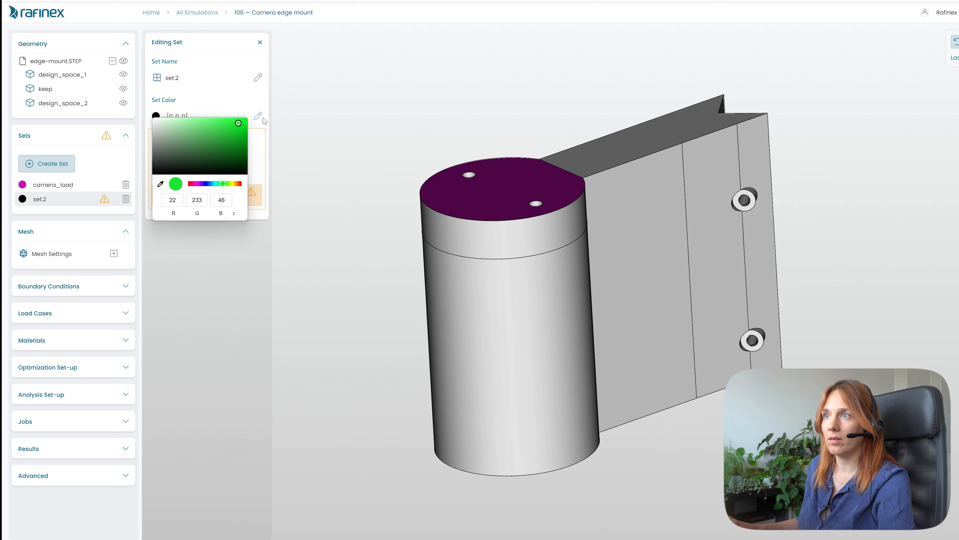
left_click(242, 57)
left_click(163, 79)
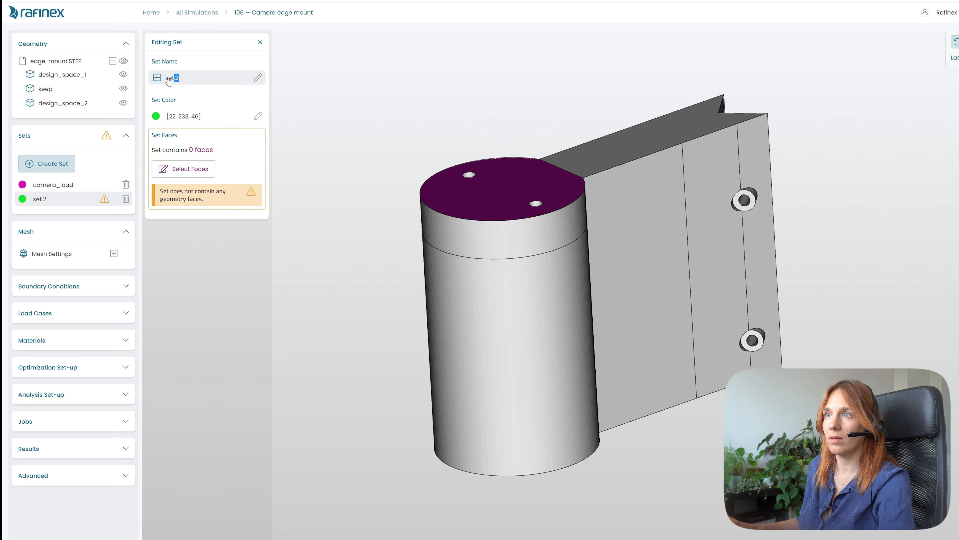
type("wall")
- Assign the two back faces of the mounting plate to the wall set
left_click(195, 171)
left_click_drag(494, 220, 142, 280)
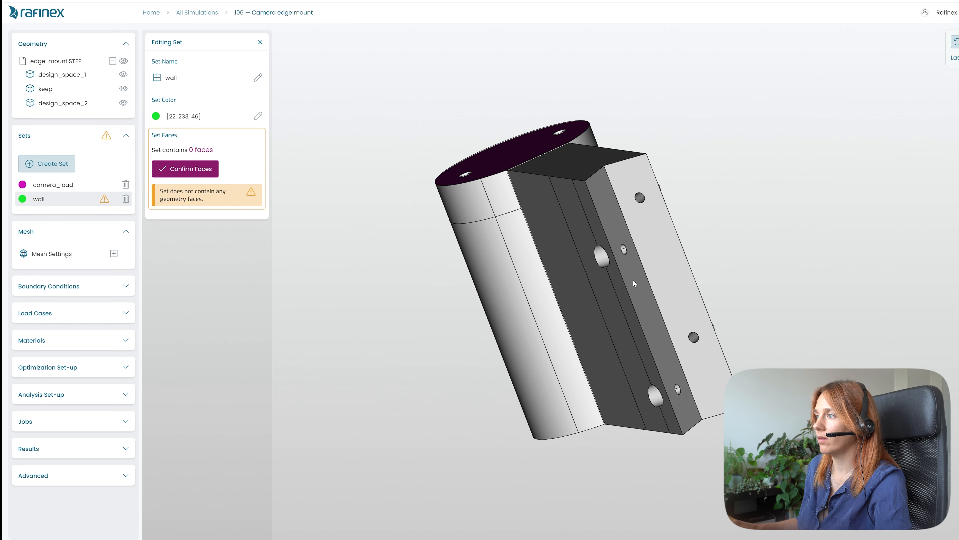
left_click(639, 181)
left_click(599, 197)
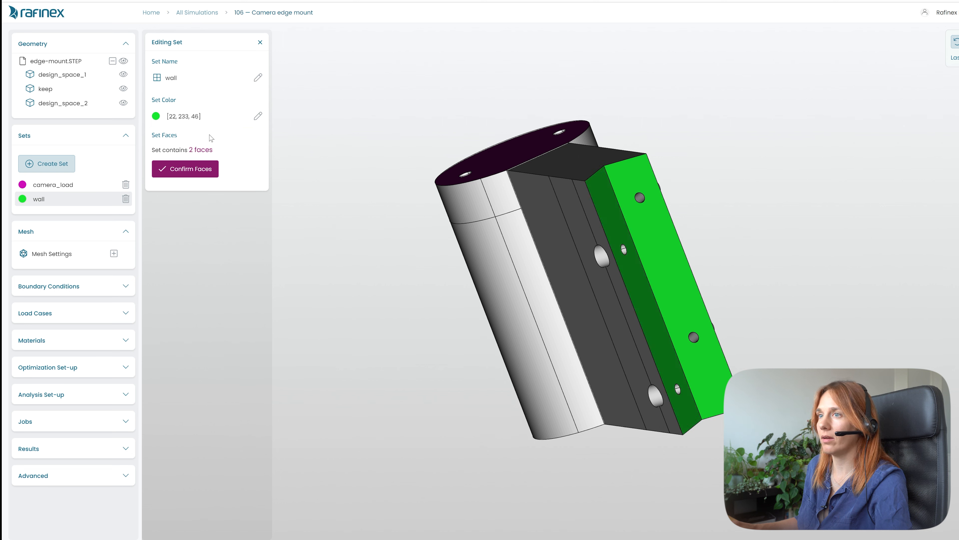
left_click(194, 170)
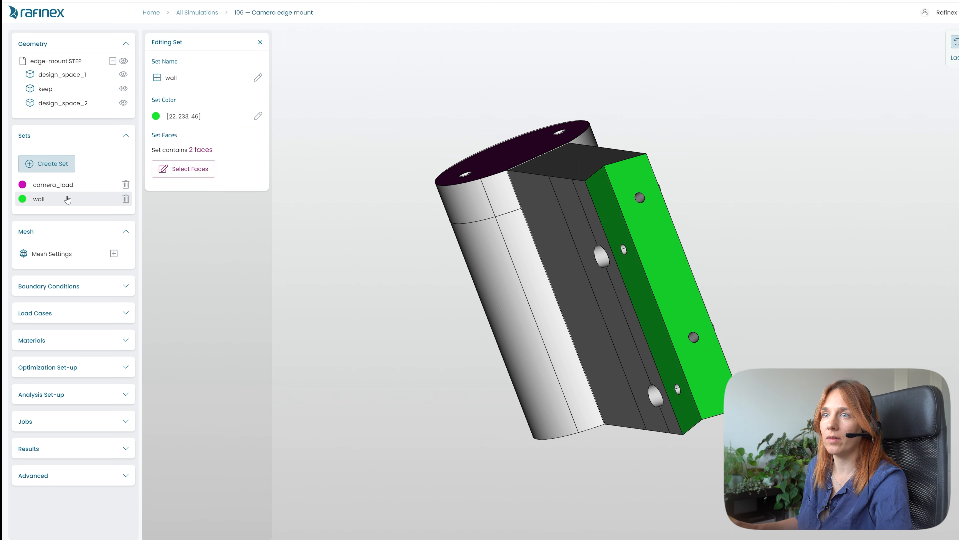
- Create a third set named bolt holes with an orange colour (238, 157, 17)
left_click(51, 165)
left_click_drag(565, 282, 749, 251)
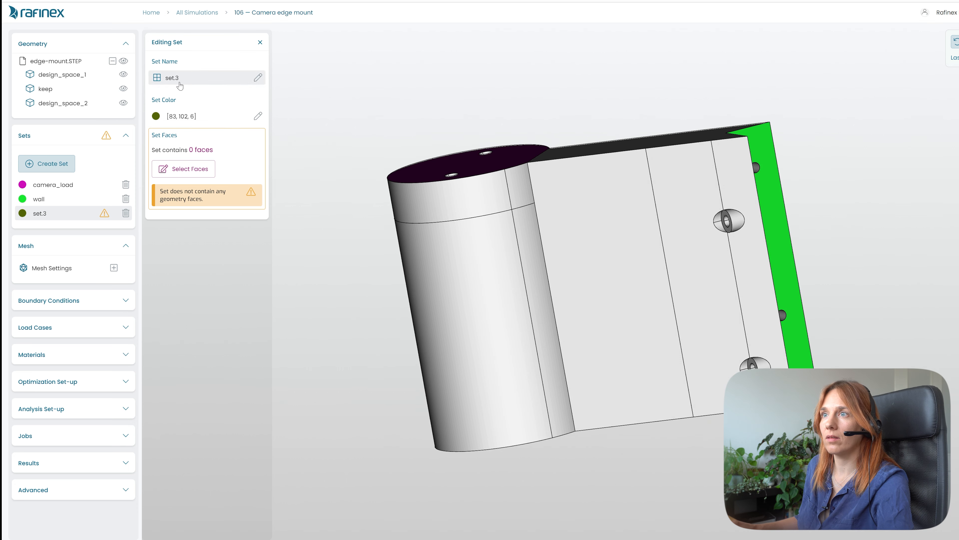
left_click(156, 116)
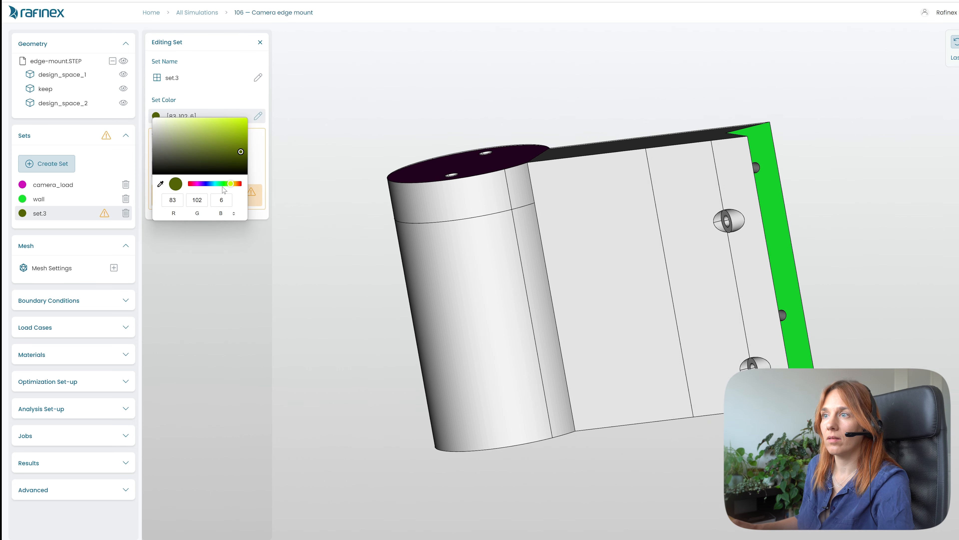
left_click(236, 184)
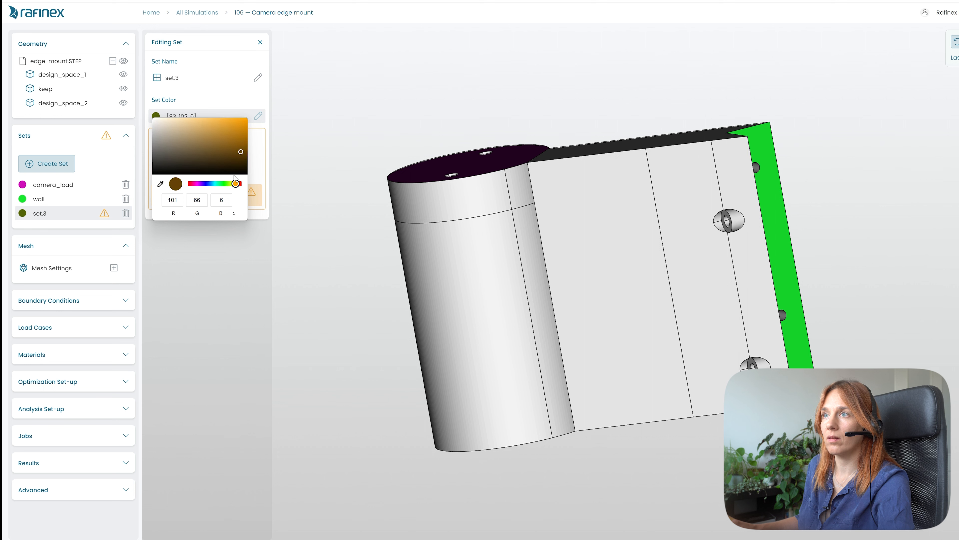
left_click(242, 126)
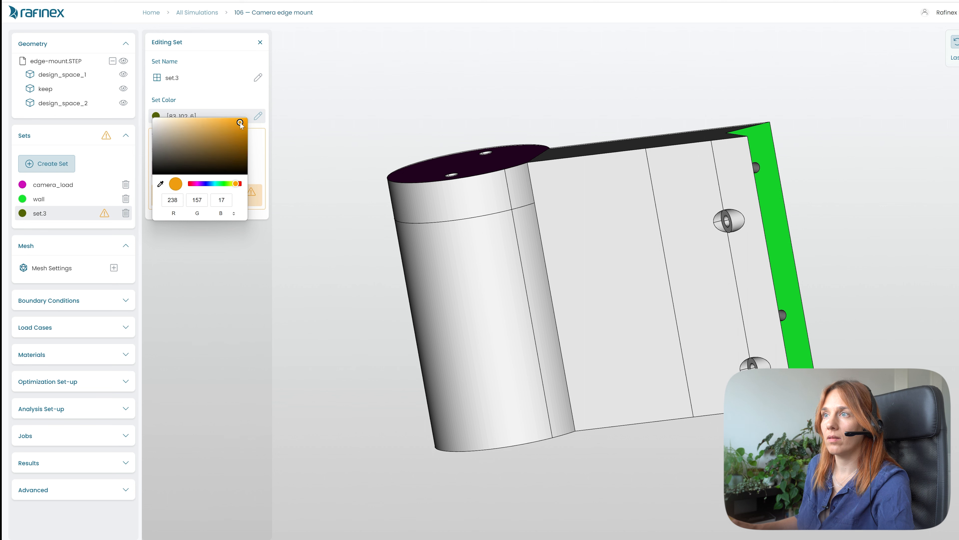
triple_click(176, 80)
type("bol")
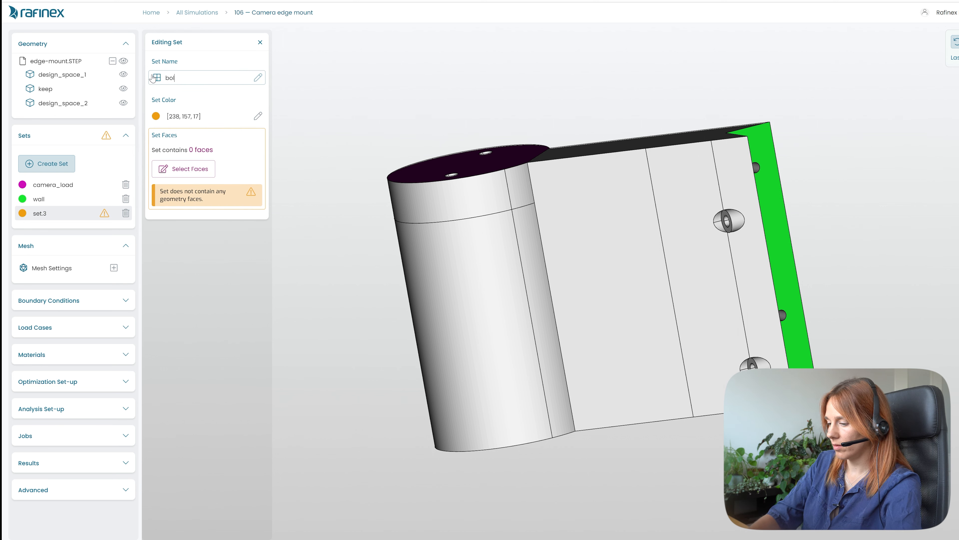
type("t holes")
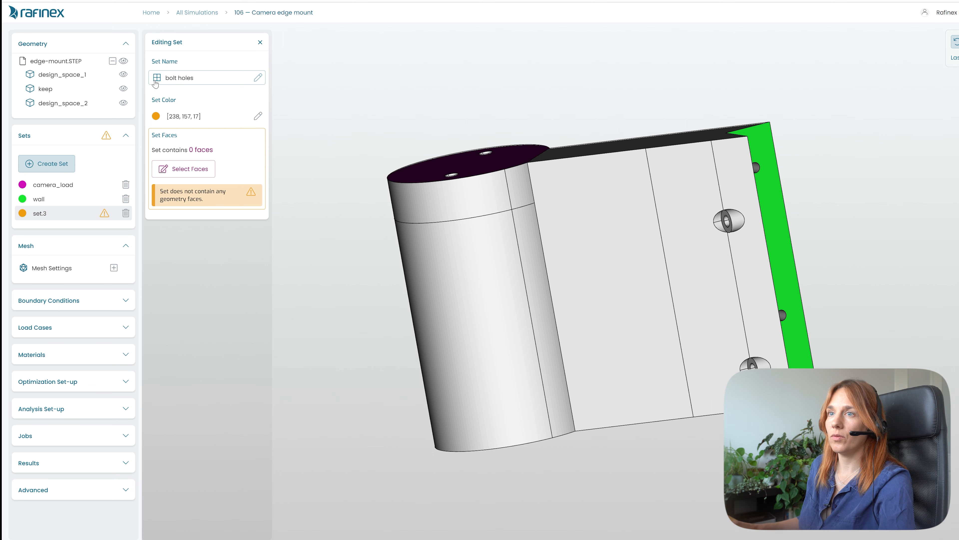
- Assign the inner faces of the bolt holes on the mounting plate to the bolt holes set
left_click(191, 173)
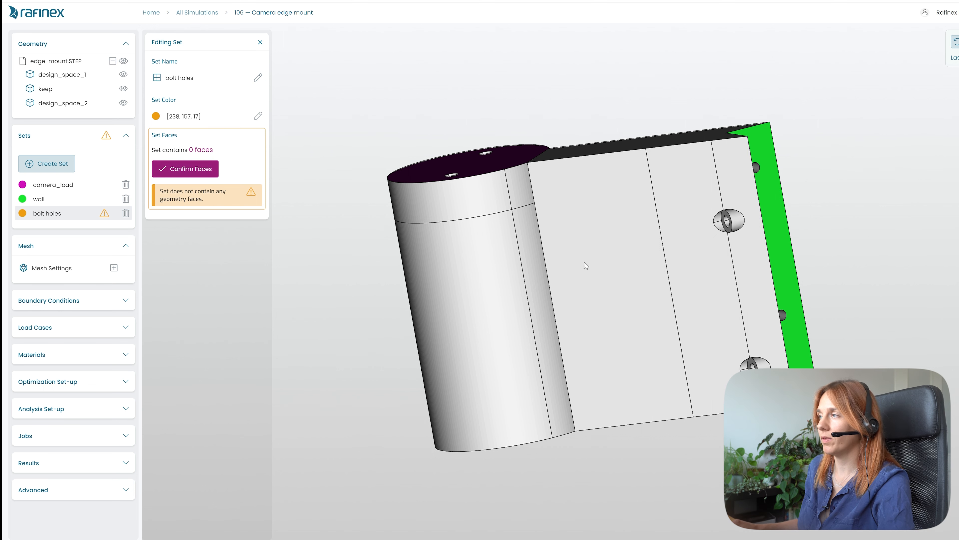
left_click_drag(634, 284, 760, 220)
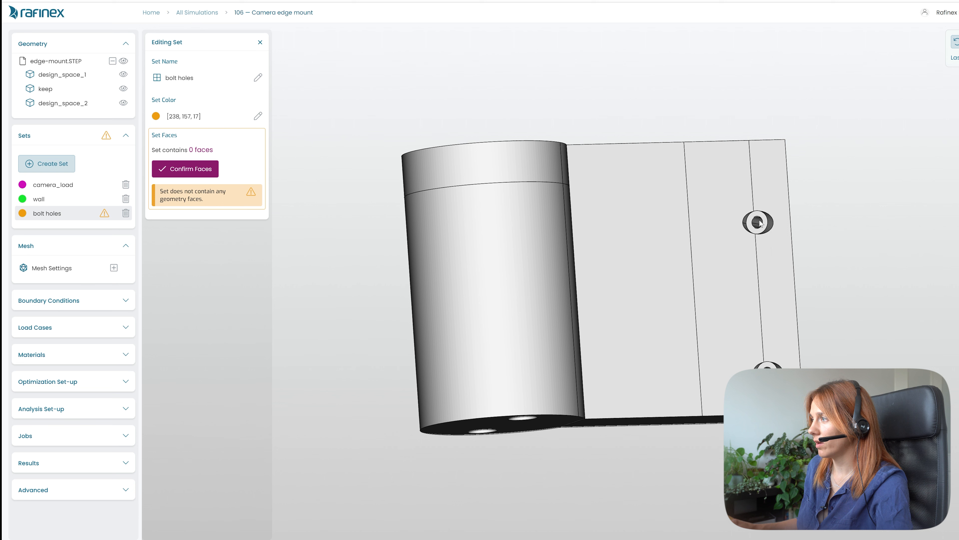
left_click(759, 222)
left_click(759, 227)
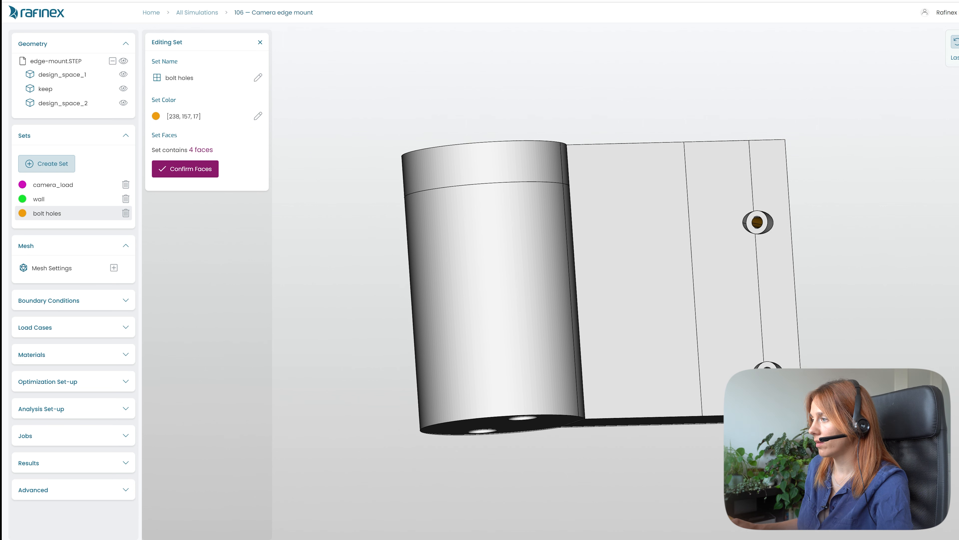
left_click_drag(740, 325, 350, 466)
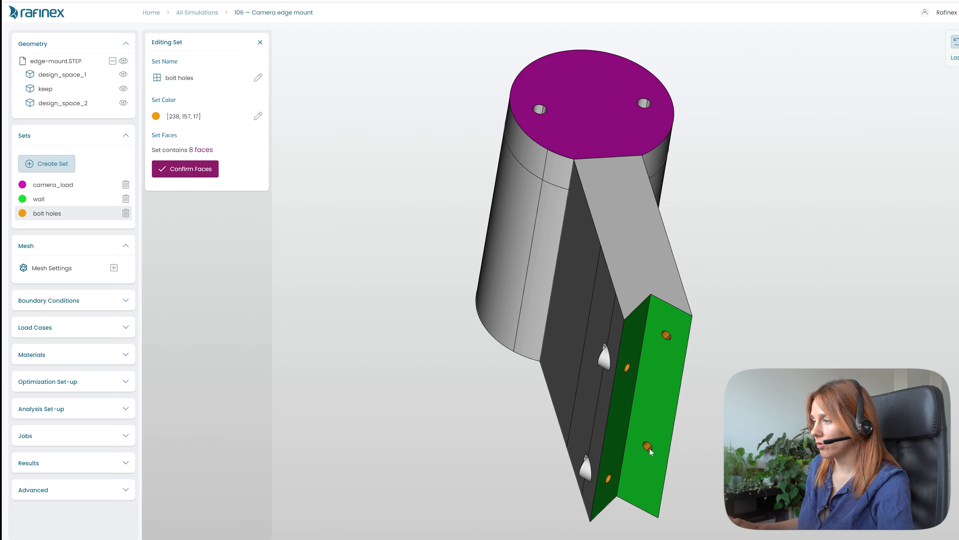
left_click_drag(660, 389, 948, 201)
left_click_drag(537, 299, 803, 295)
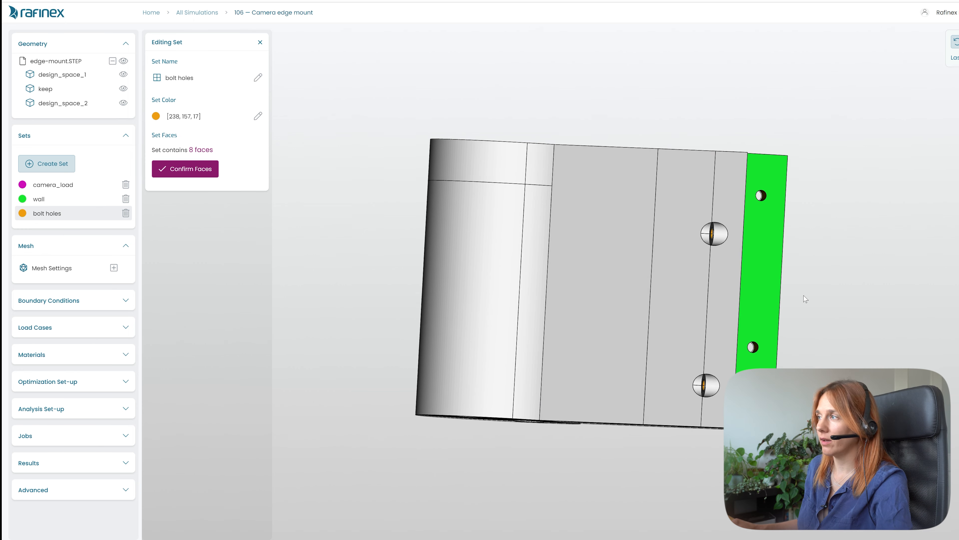
left_click_drag(749, 314, 597, 374)
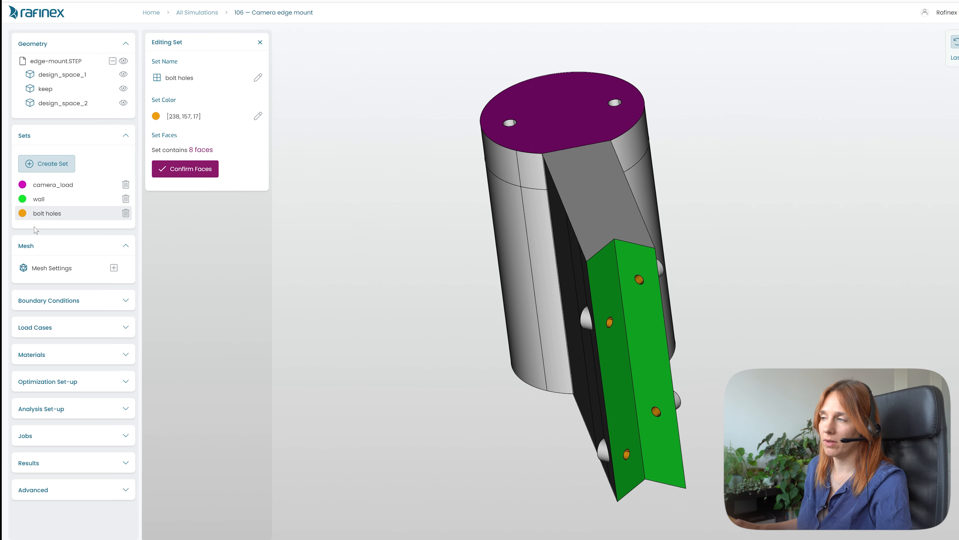
left_click_drag(572, 382, 757, 333)
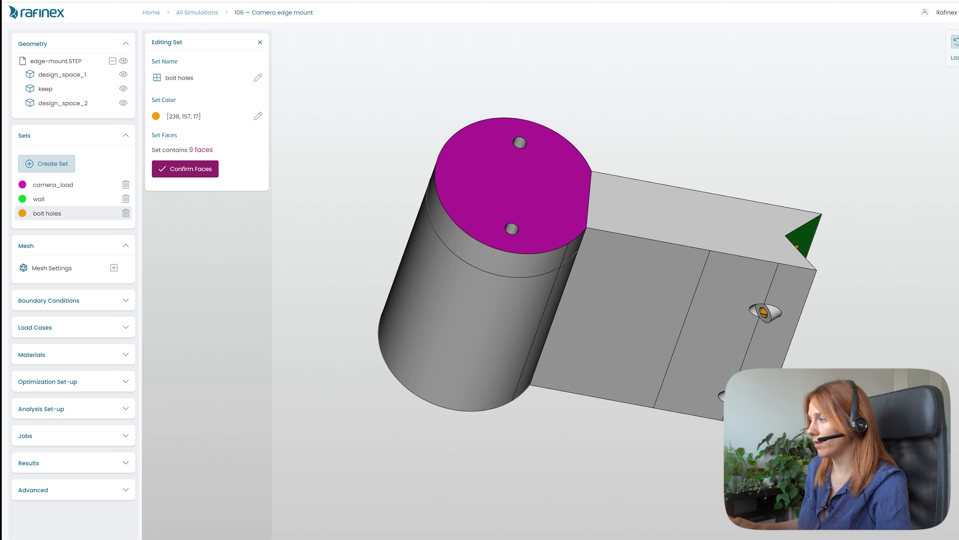
left_click(733, 399)
left_click_drag(486, 348, 617, 281)
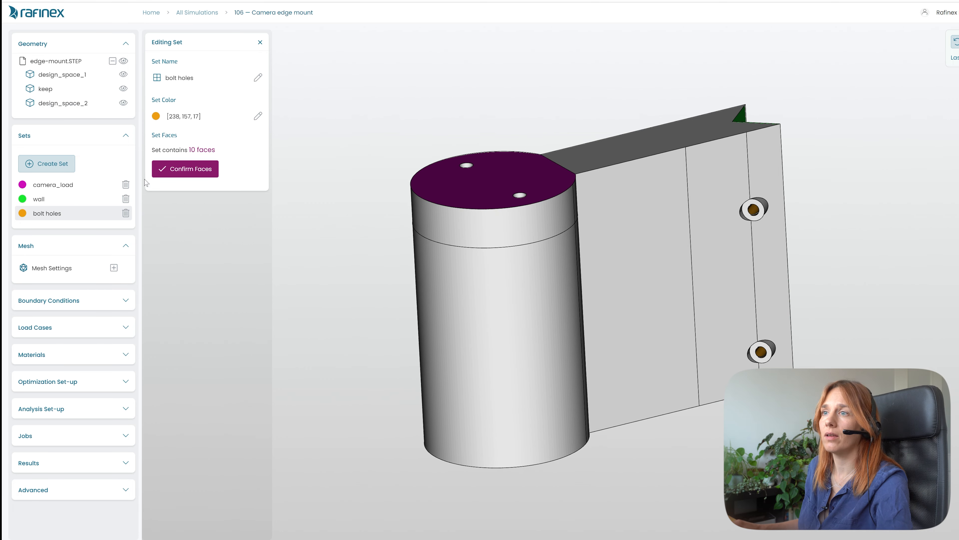
left_click(194, 169)
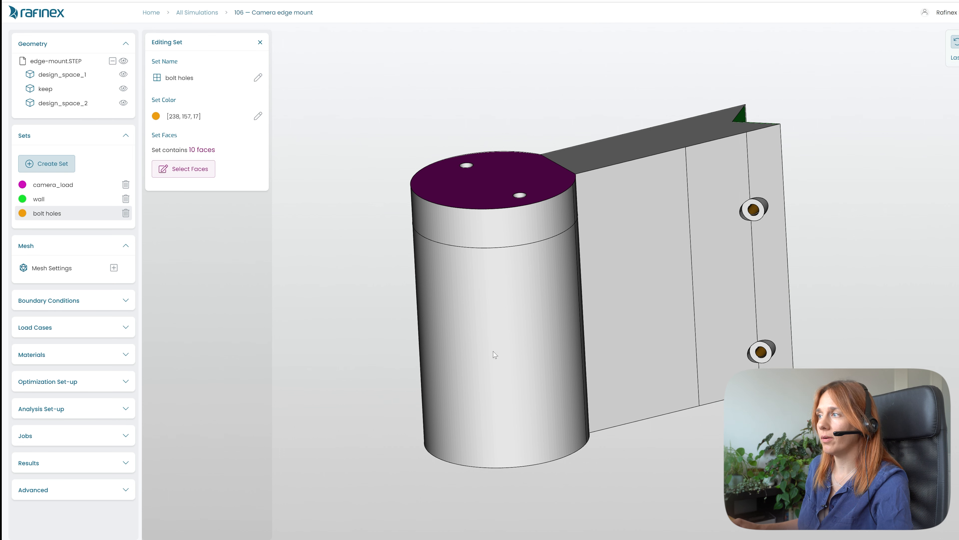
- Open the mesh settings and set the mesh quality to 18
left_click_drag(499, 350, 630, 403)
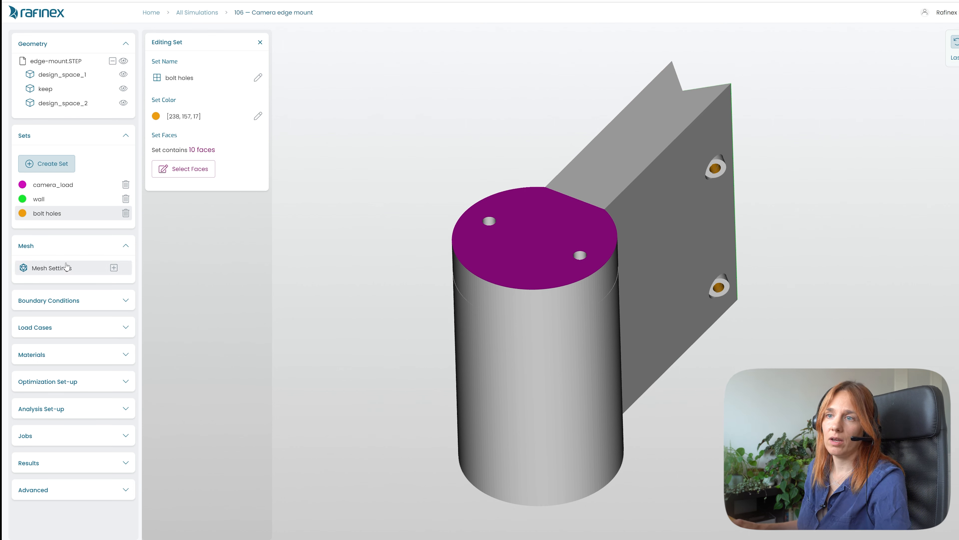
left_click(58, 269)
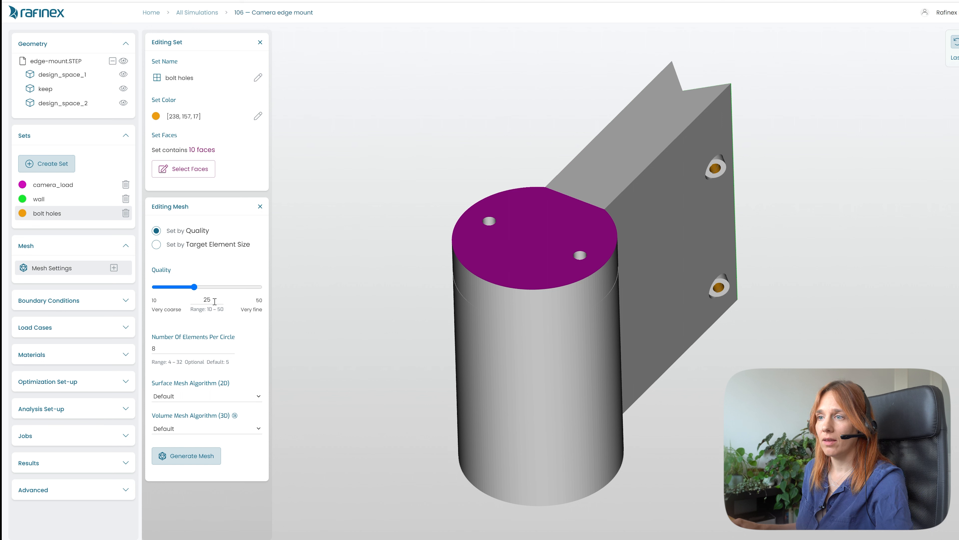
left_click_drag(215, 301, 201, 300)
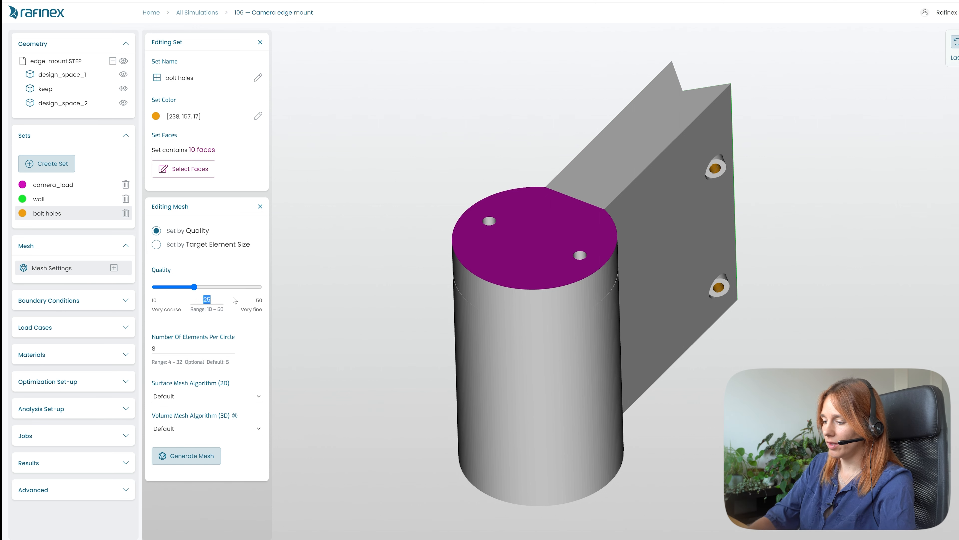
type("18")
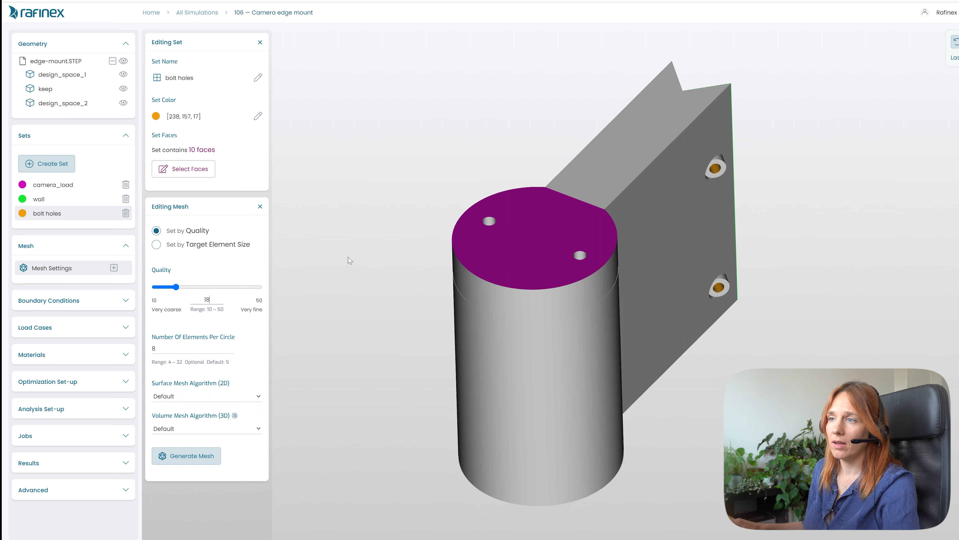
left_click_drag(353, 258, 531, 356)
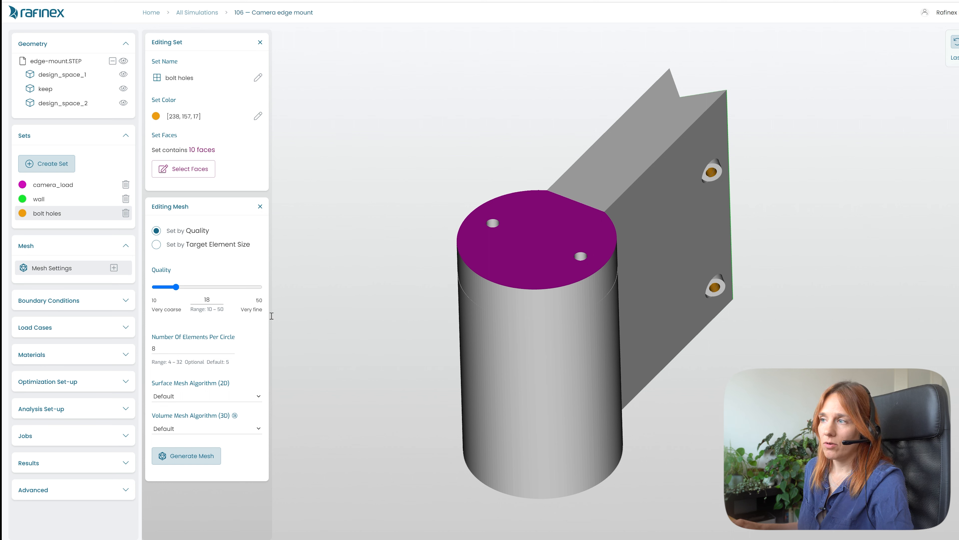
left_click_drag(546, 405, 542, 382)
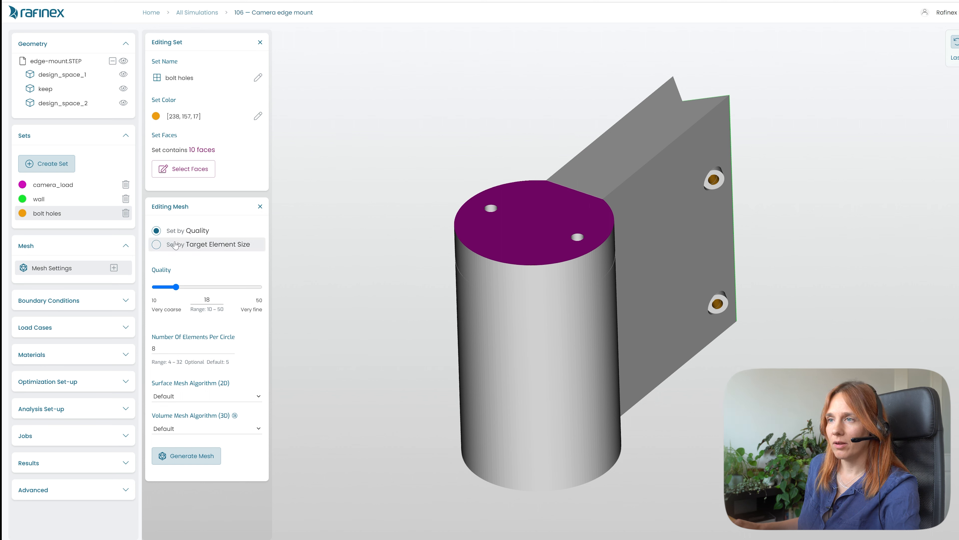
left_click(157, 246)
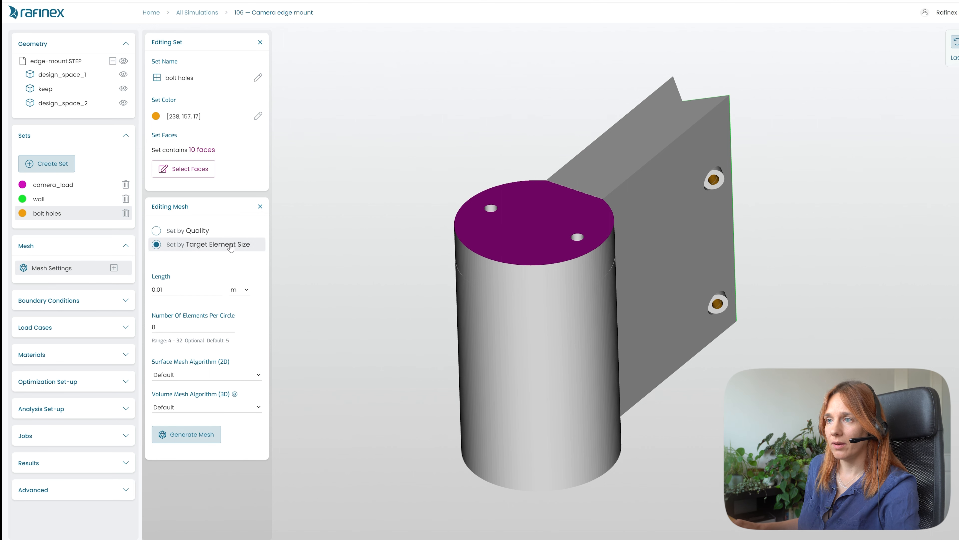
left_click(168, 289)
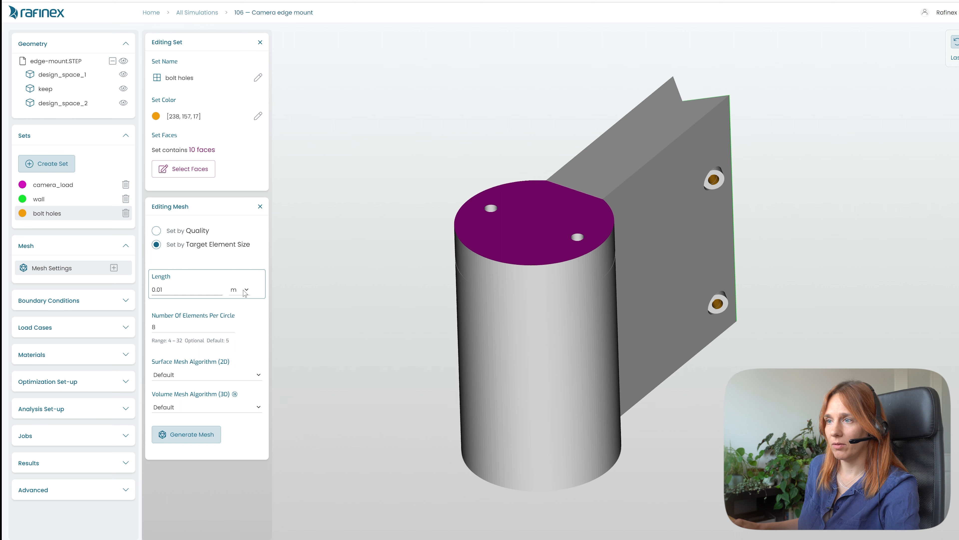
left_click(246, 289)
left_click(239, 326)
left_click(170, 289)
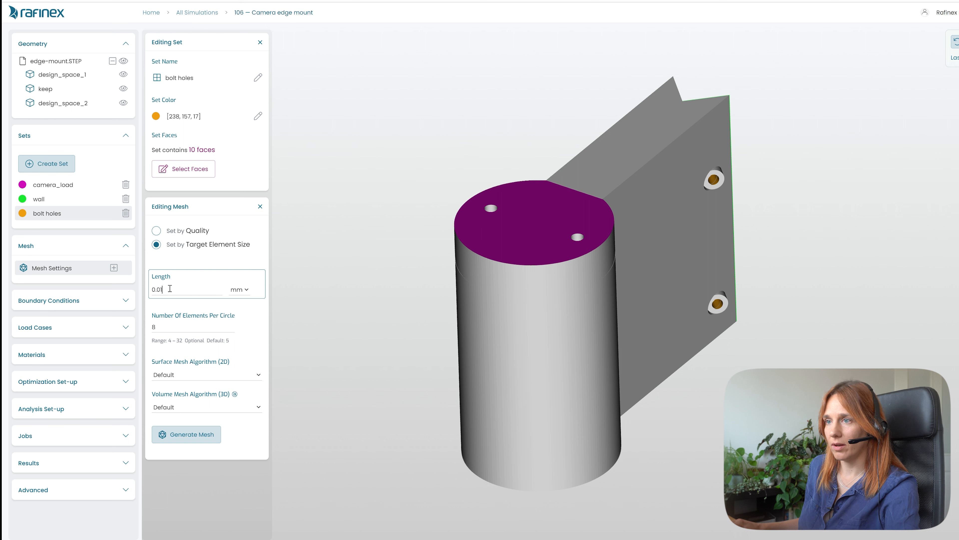
left_click_drag(170, 288, 123, 287)
type("1")
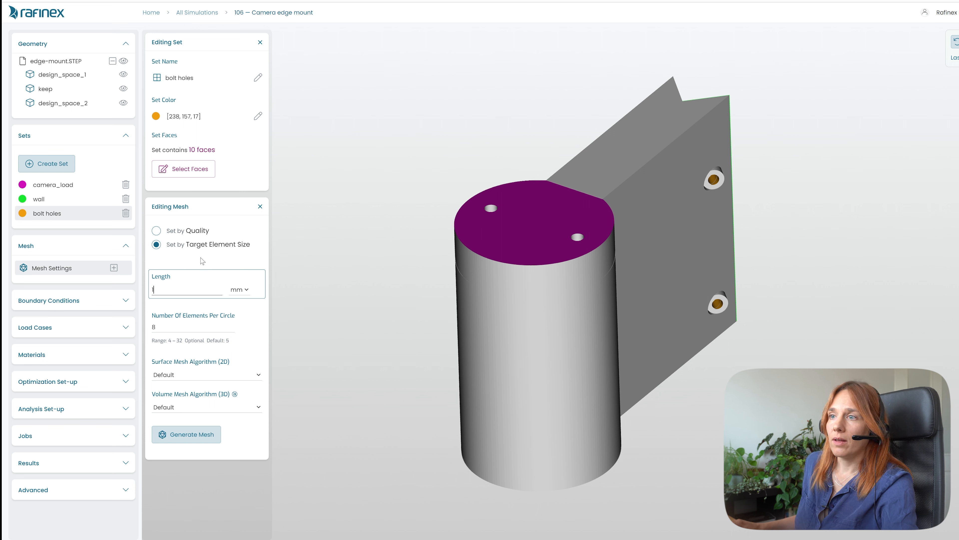
left_click(155, 231)
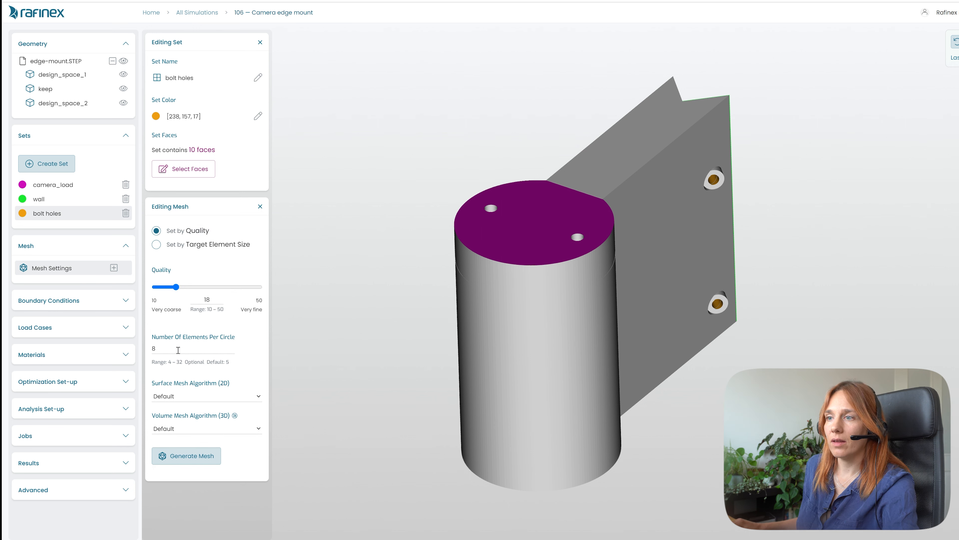
- Set the number of elements per circle to 12 and generate the mesh
left_click(164, 348)
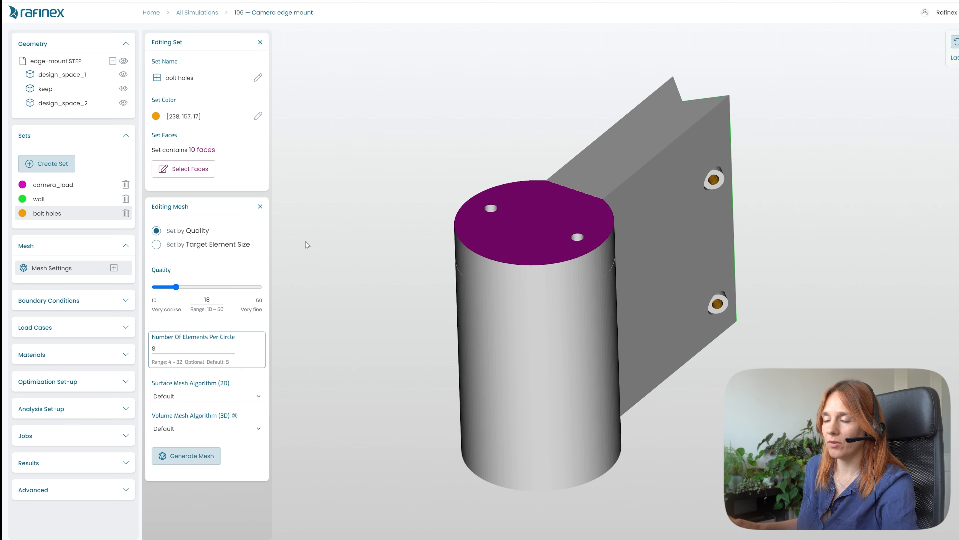
left_click_drag(511, 305, 511, 382)
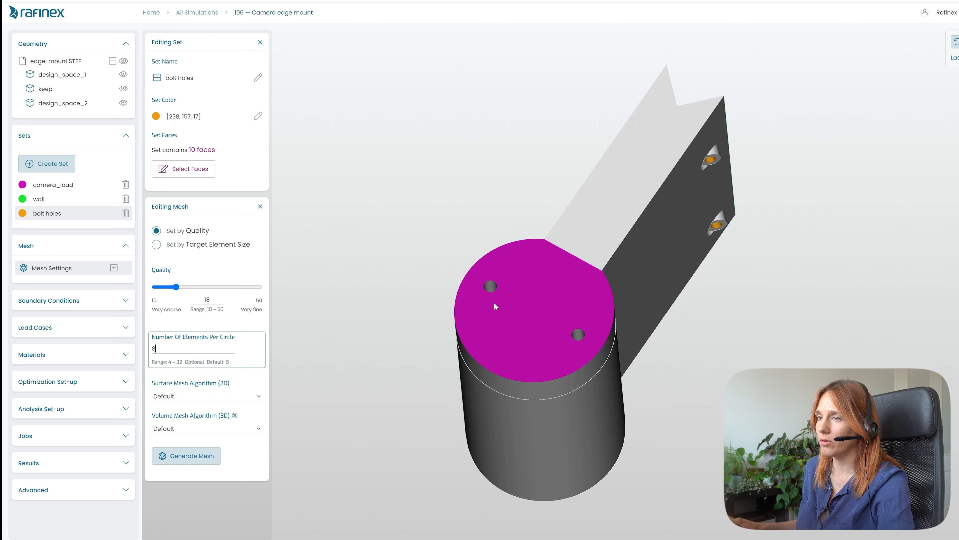
left_click_drag(499, 309, 519, 263)
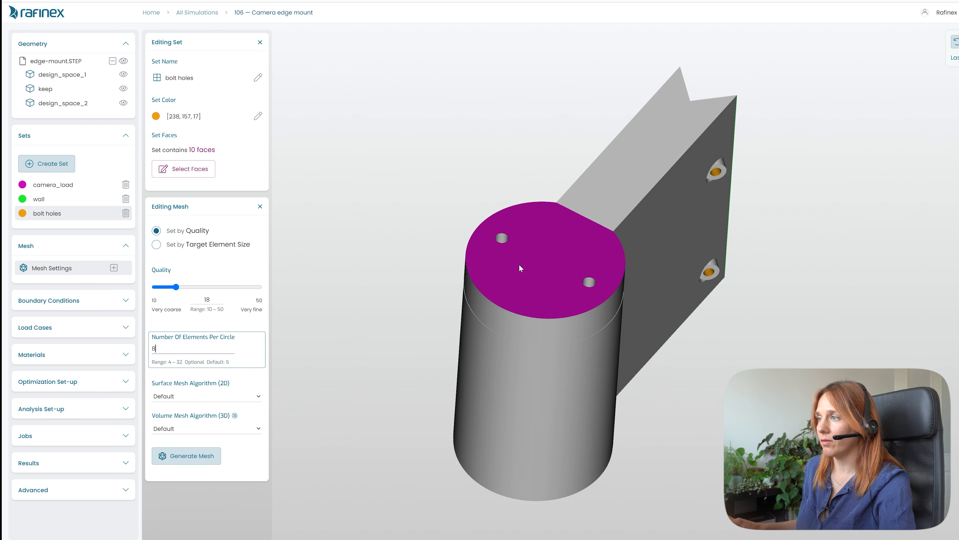
scroll(502, 249, "up", 3)
scroll(448, 215, "up", 3)
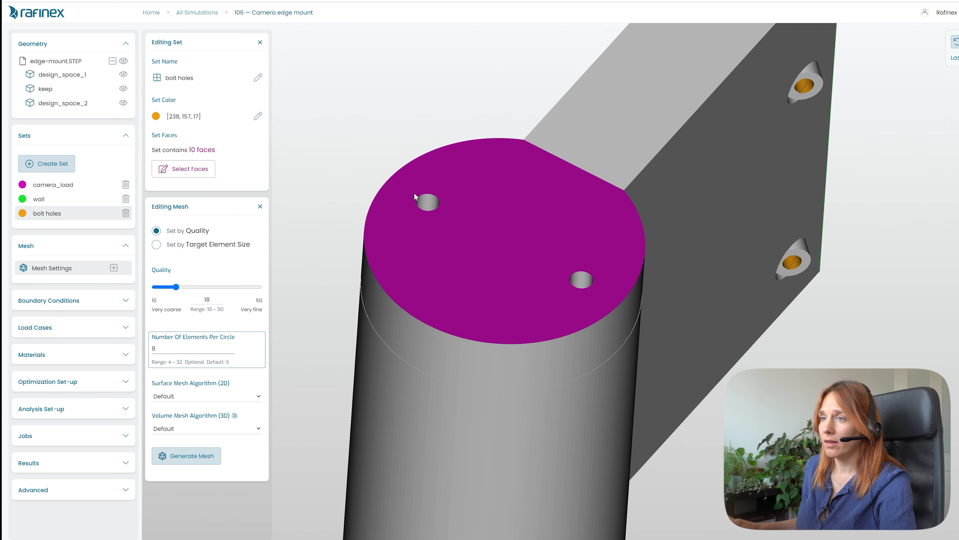
left_click_drag(166, 348, 144, 351)
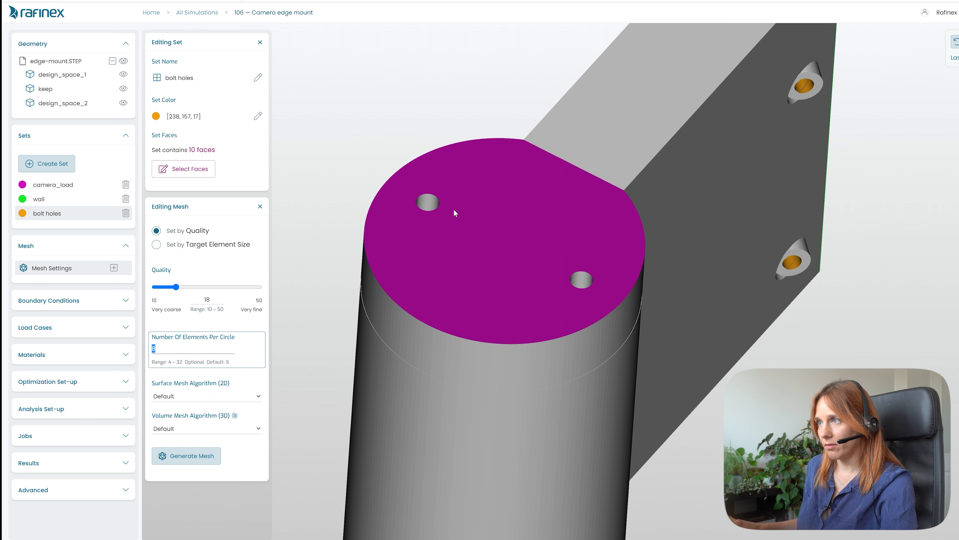
type("12")
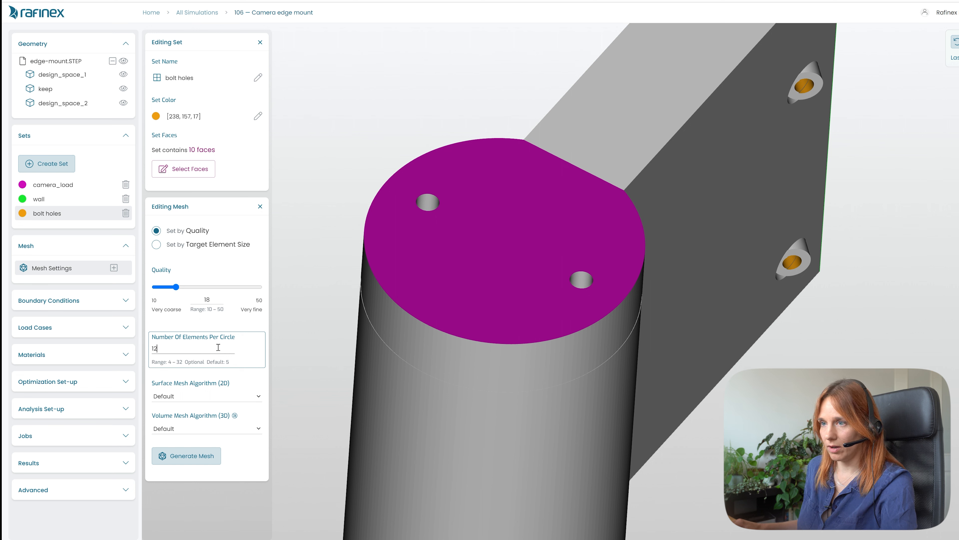
left_click(246, 462)
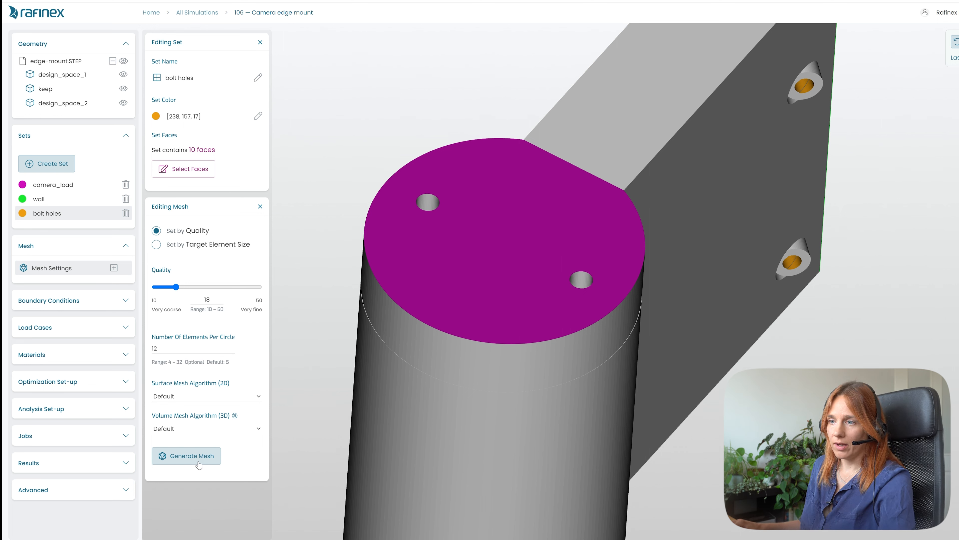
left_click(192, 455)
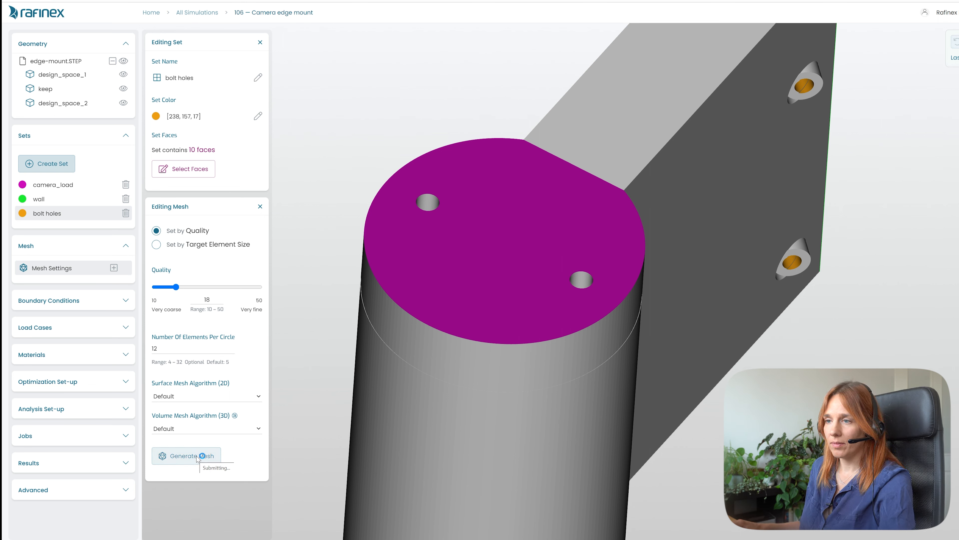
- Display the generated mesh on the model to inspect it
left_click_drag(534, 421, 516, 386)
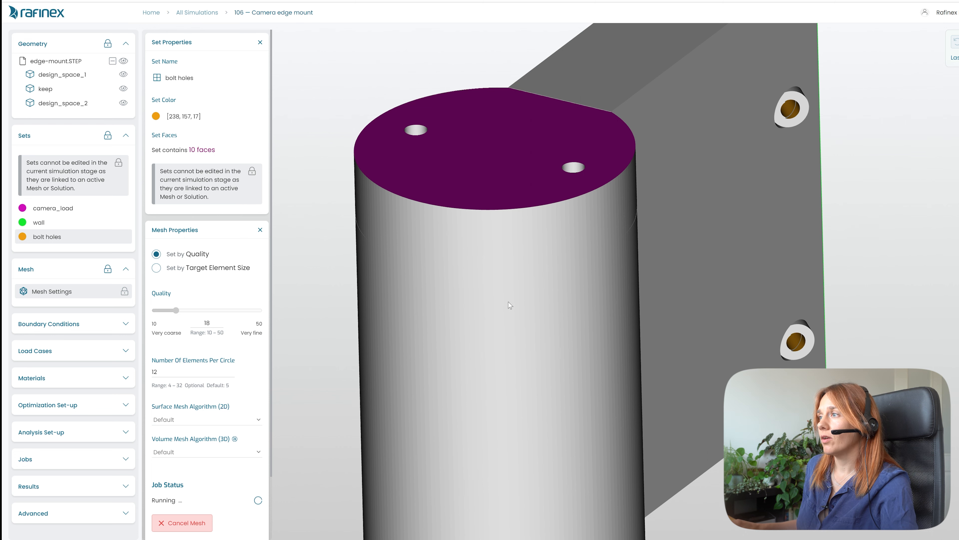
scroll(510, 305, "down", 2)
scroll(510, 305, "down", 2)
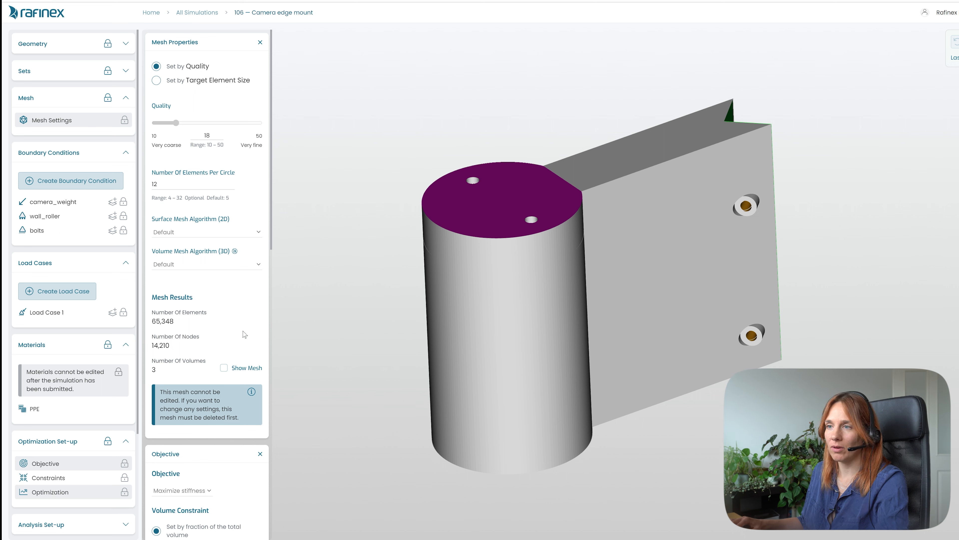
left_click(224, 368)
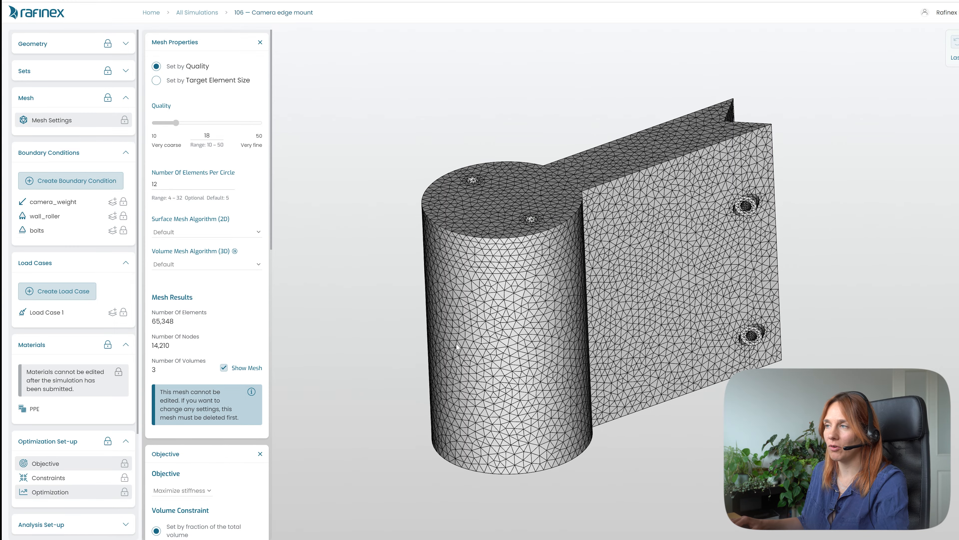
left_click_drag(493, 315, 544, 329)
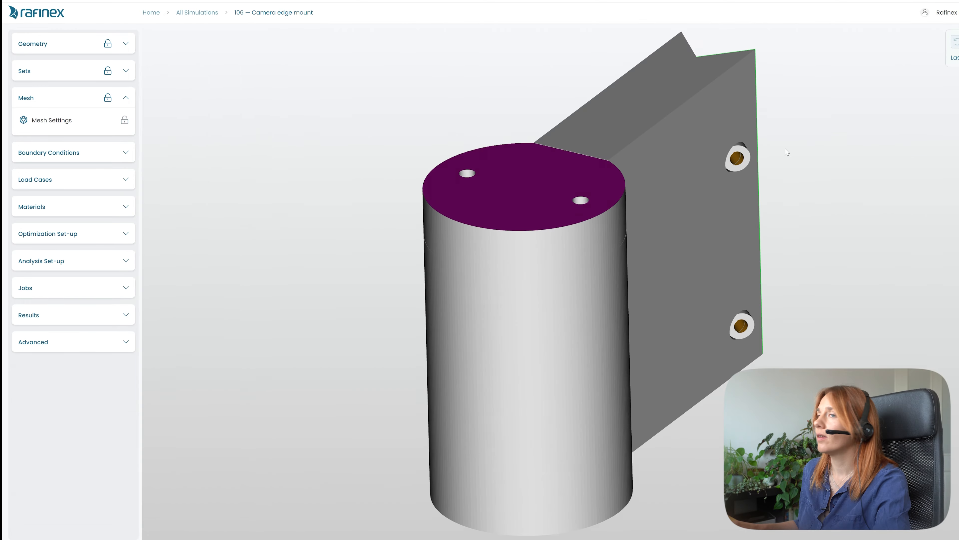
- Create a new boundary condition for the model
left_click(89, 157)
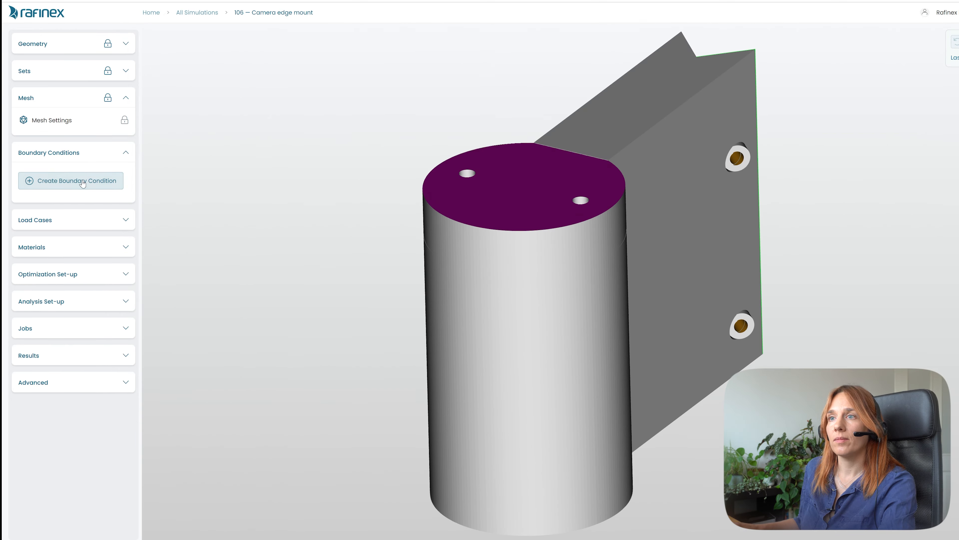
left_click(75, 189)
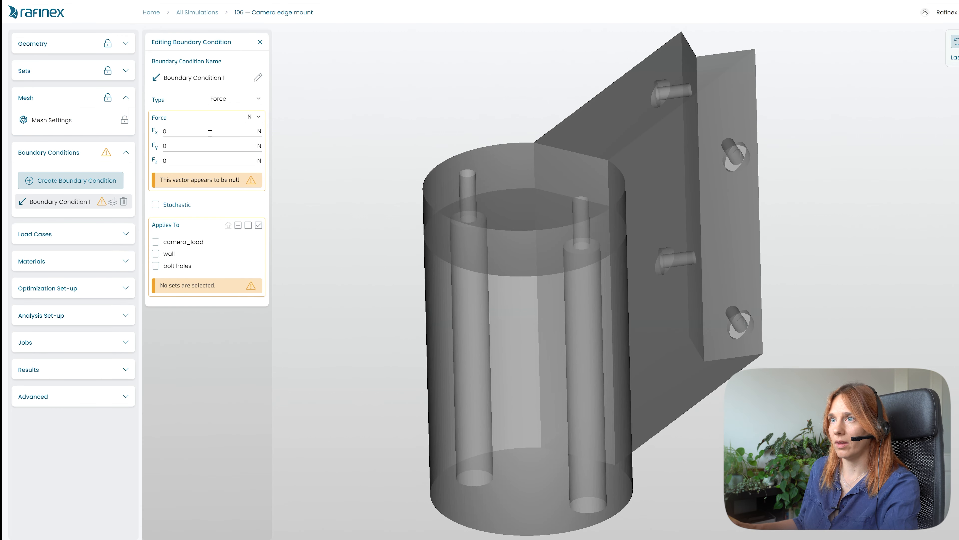
left_click_drag(568, 347, 557, 405)
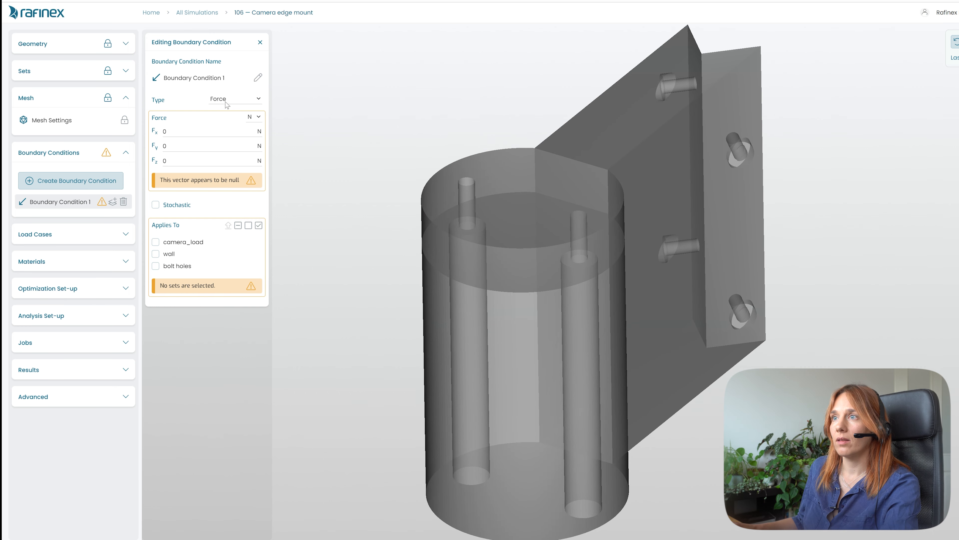
- Rename the new force boundary condition to camera_weight
left_click_drag(226, 78, 131, 76)
type("ca")
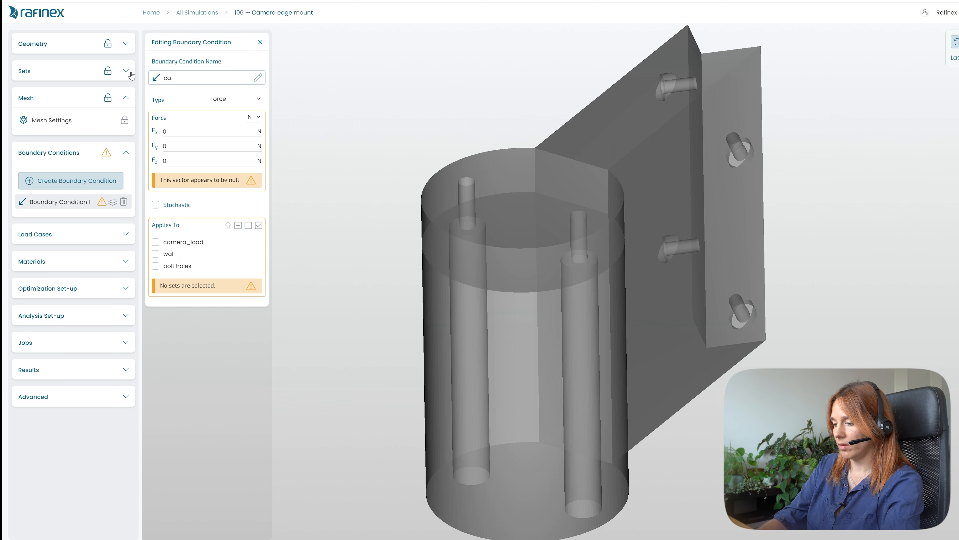
type("me")
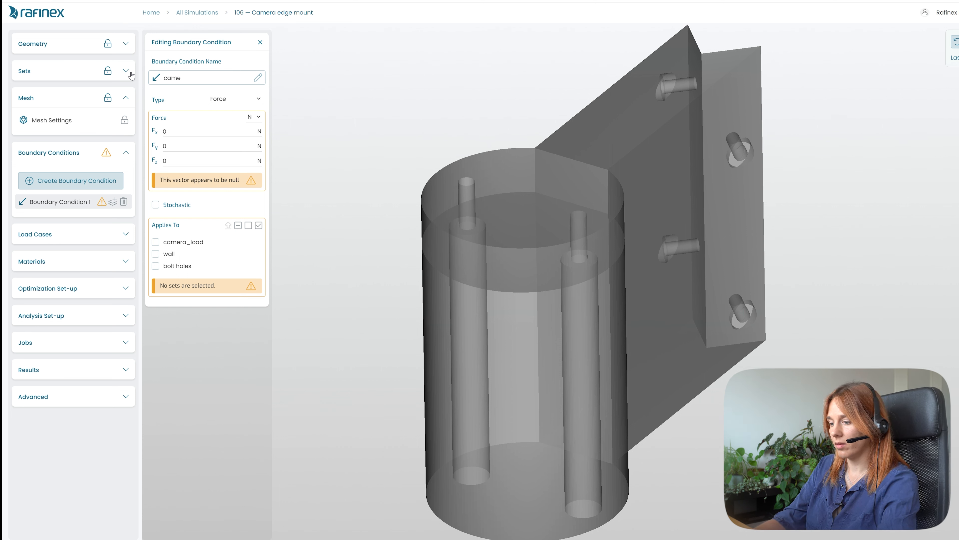
type("ra_weig")
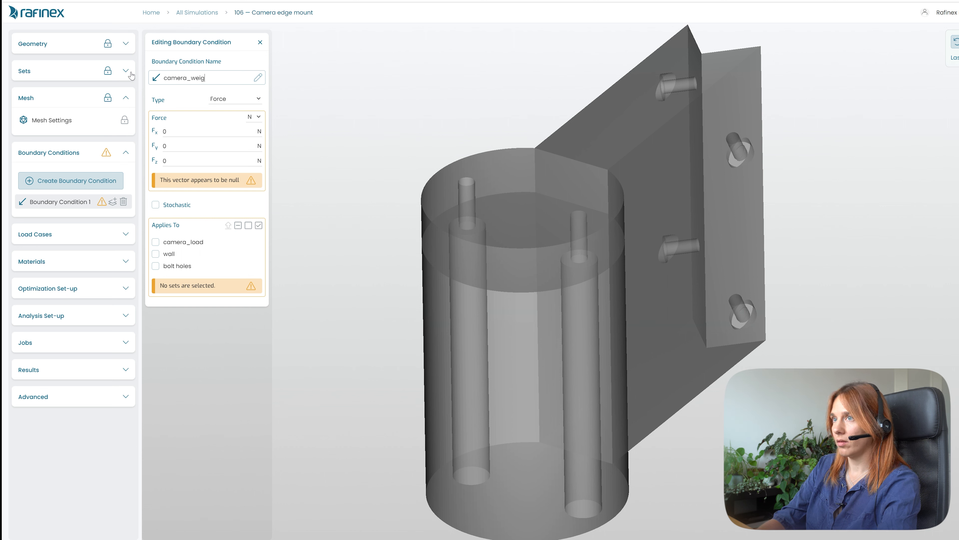
type("ht")
- Set the force's Fz component to -10 N and apply it to the camera_load set
left_click(182, 161)
key("BackSpace")
type("-10")
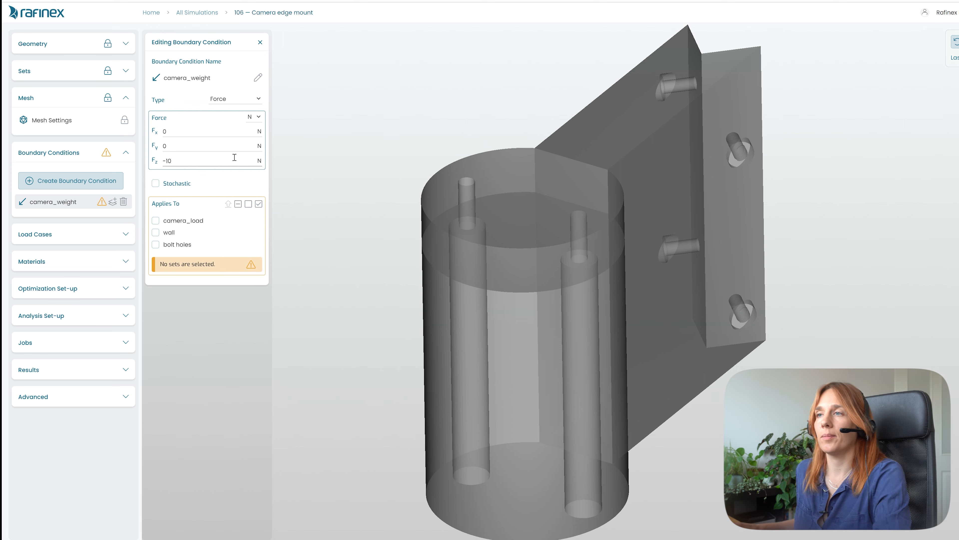
left_click(156, 220)
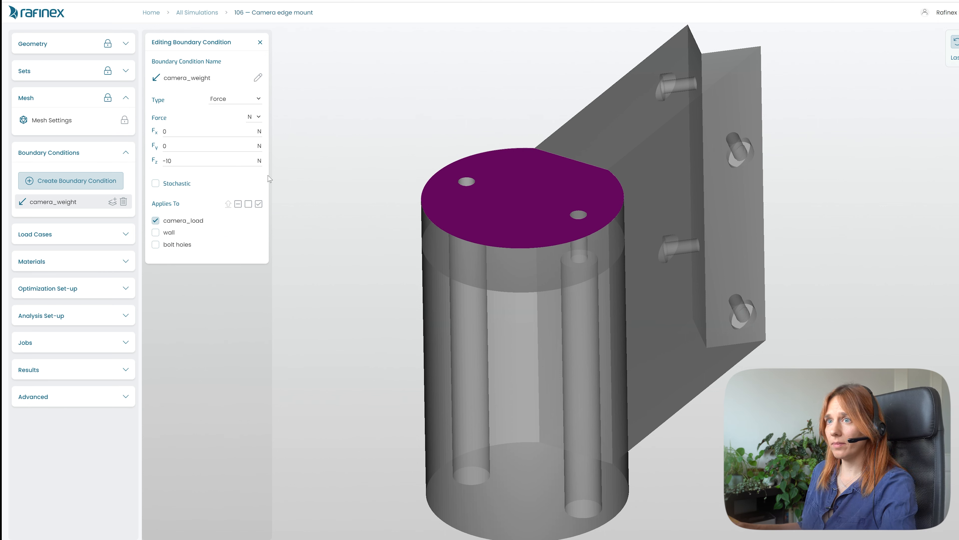
- Create a second boundary condition
left_click(63, 185)
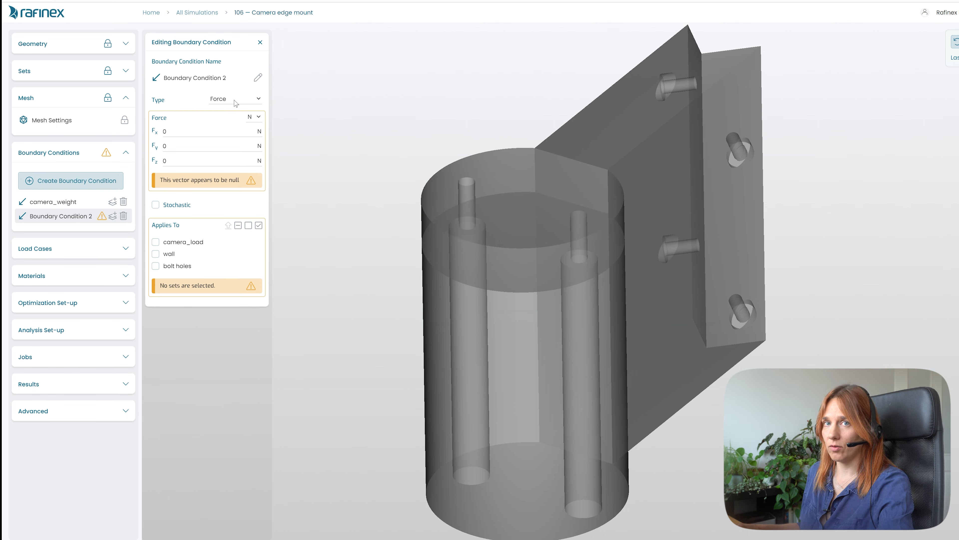
left_click(254, 100)
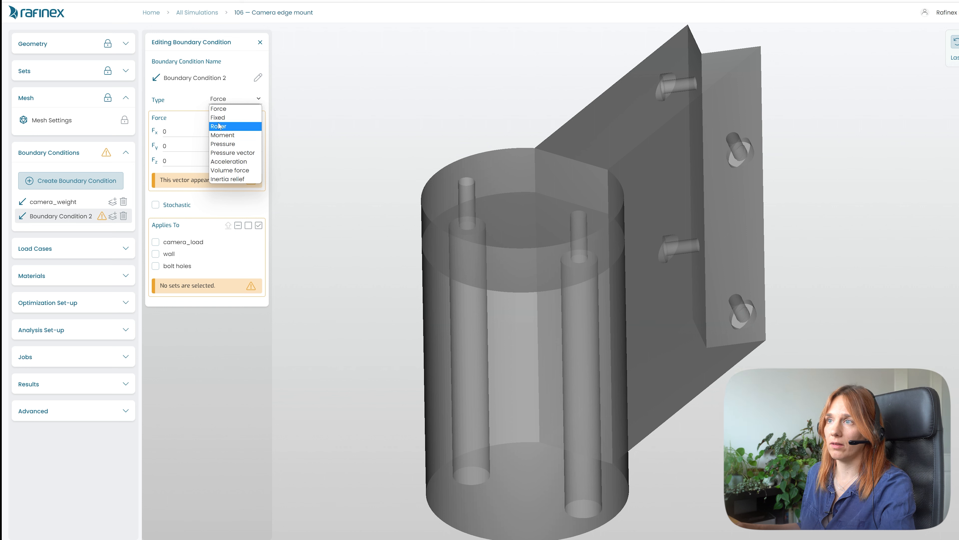
left_click(317, 156)
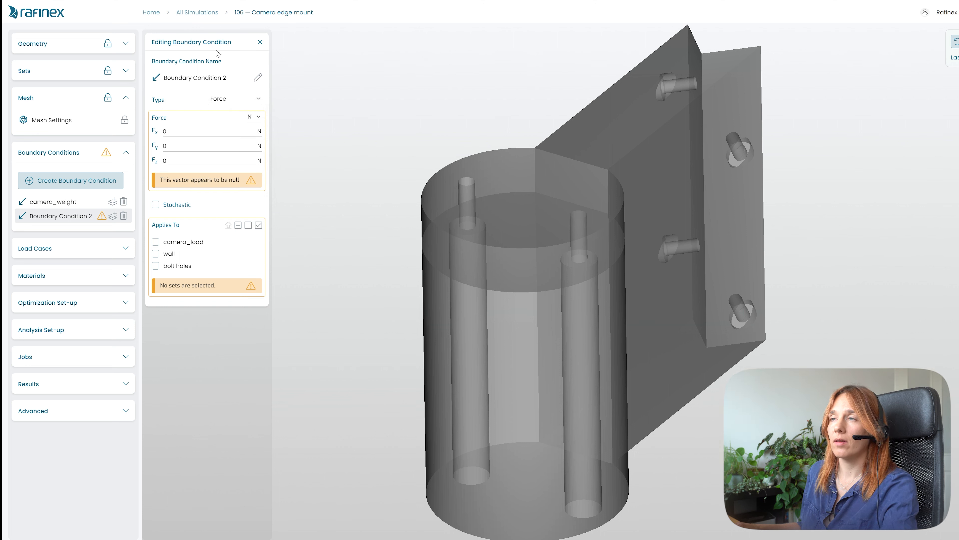
- Rename the second boundary condition to wall_roller
left_click_drag(227, 78, 144, 77)
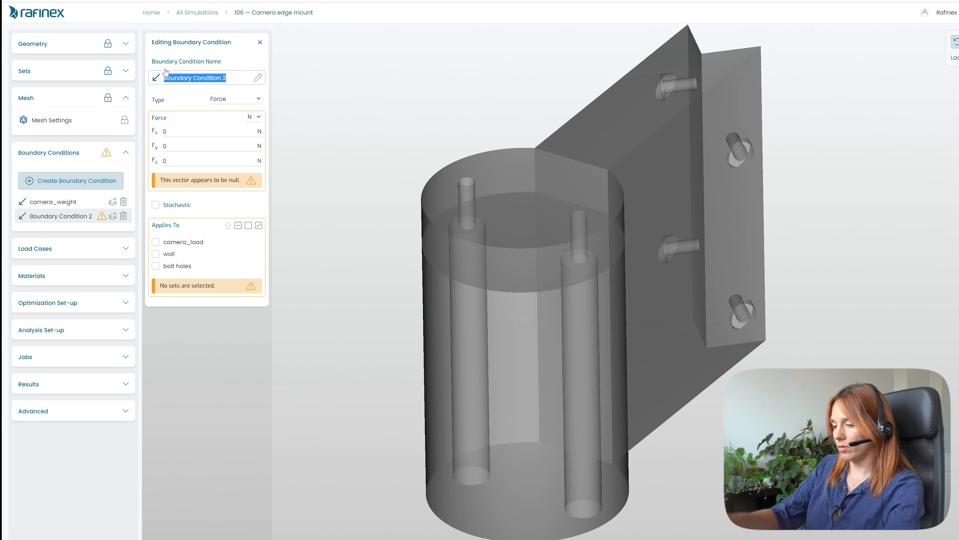
type("wall")
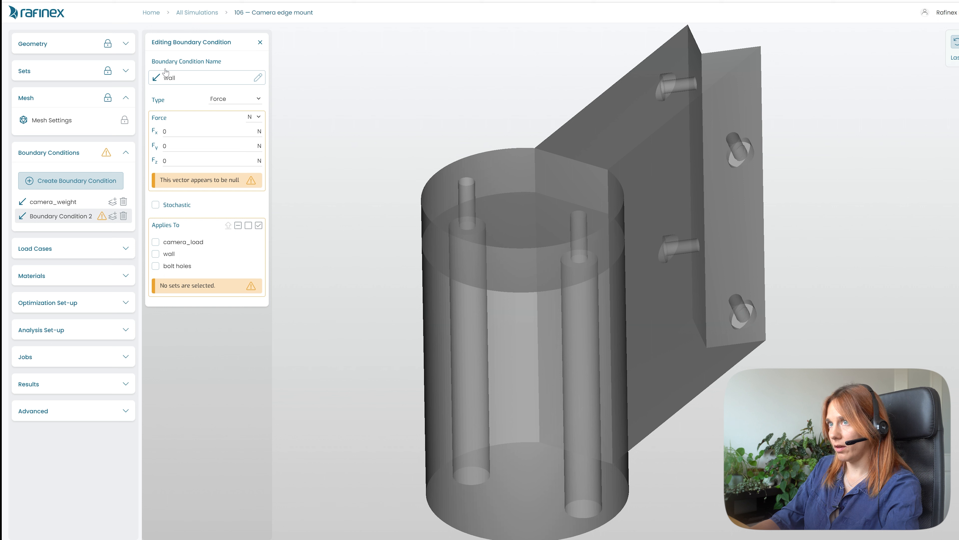
type("ller")
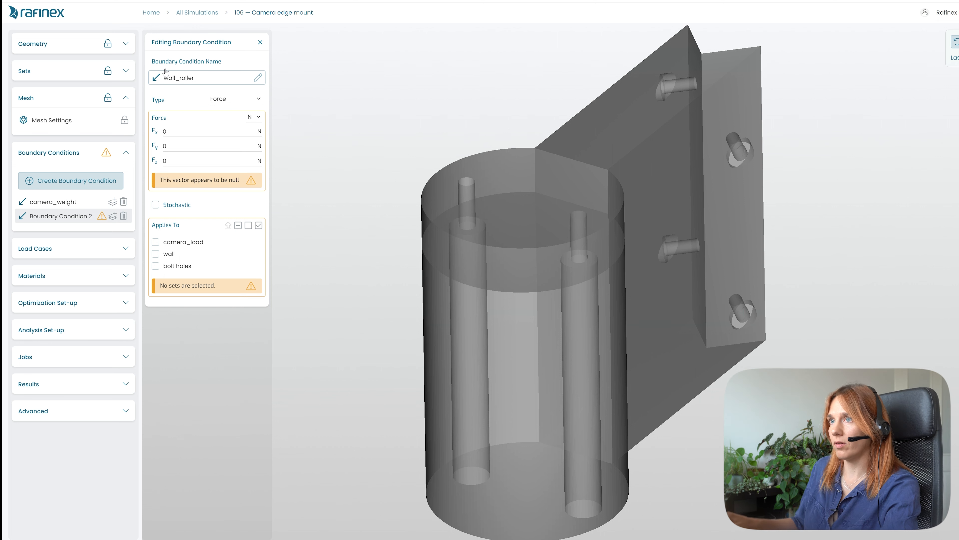
- Change the wall_roller condition's type to Roller and apply it to the wall set
left_click(234, 98)
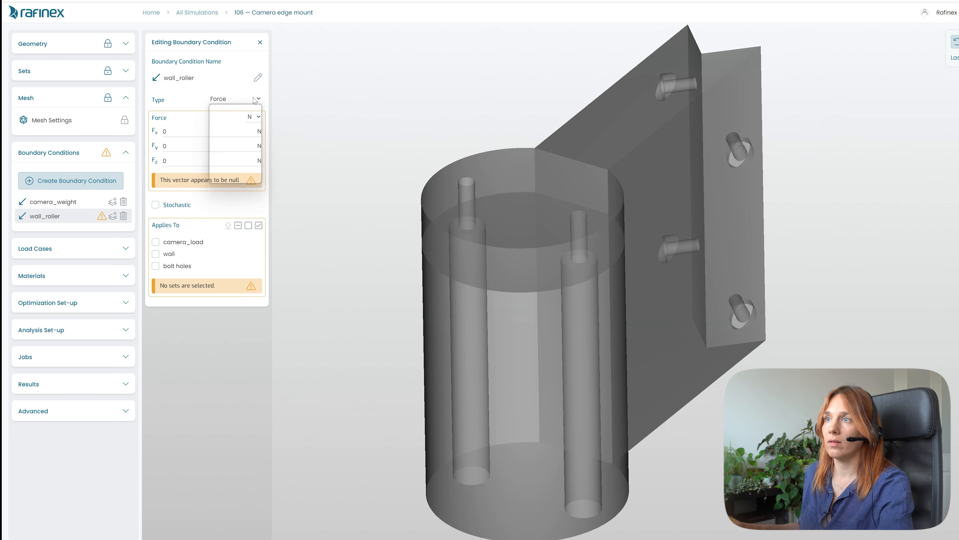
left_click(235, 132)
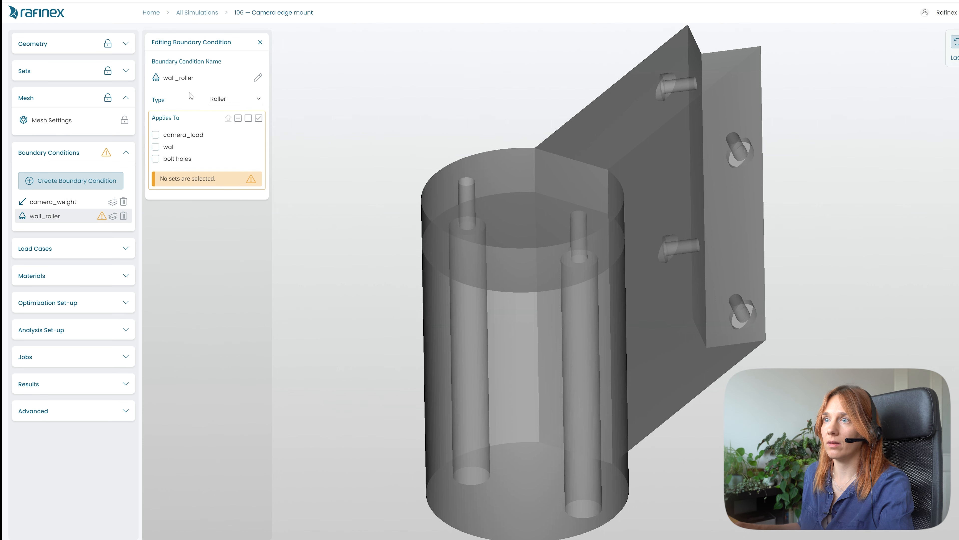
left_click(155, 147)
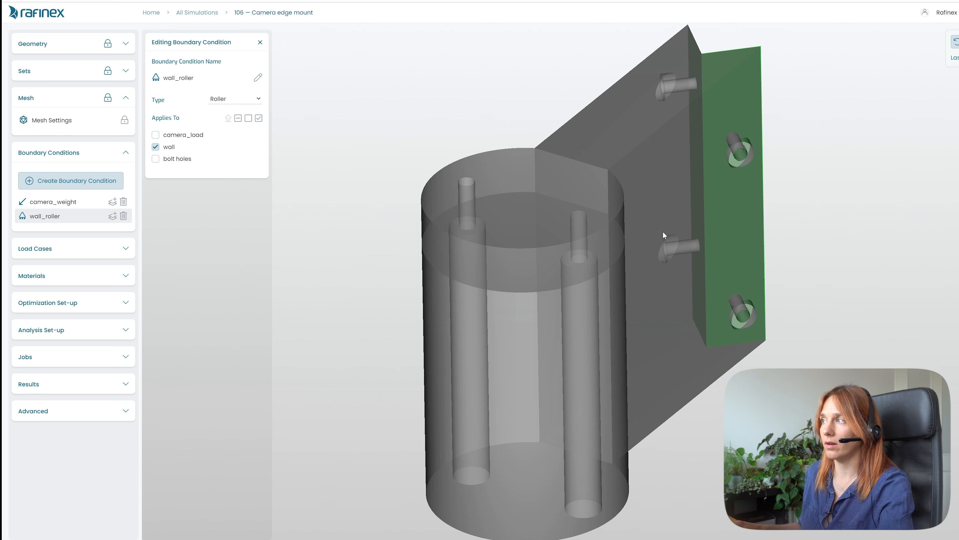
- Create a third boundary condition and name it bolts
left_click_drag(582, 195, 496, 338)
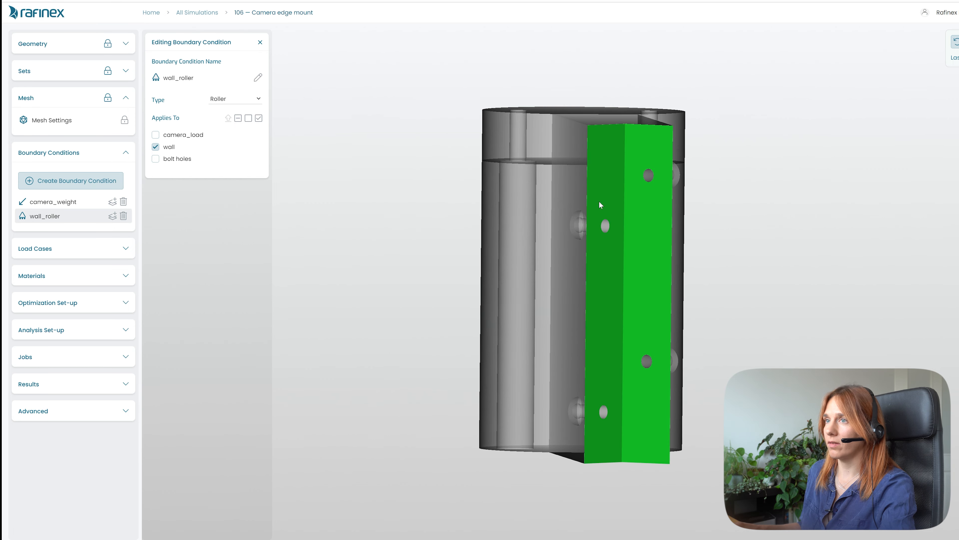
left_click_drag(606, 329, 873, 212)
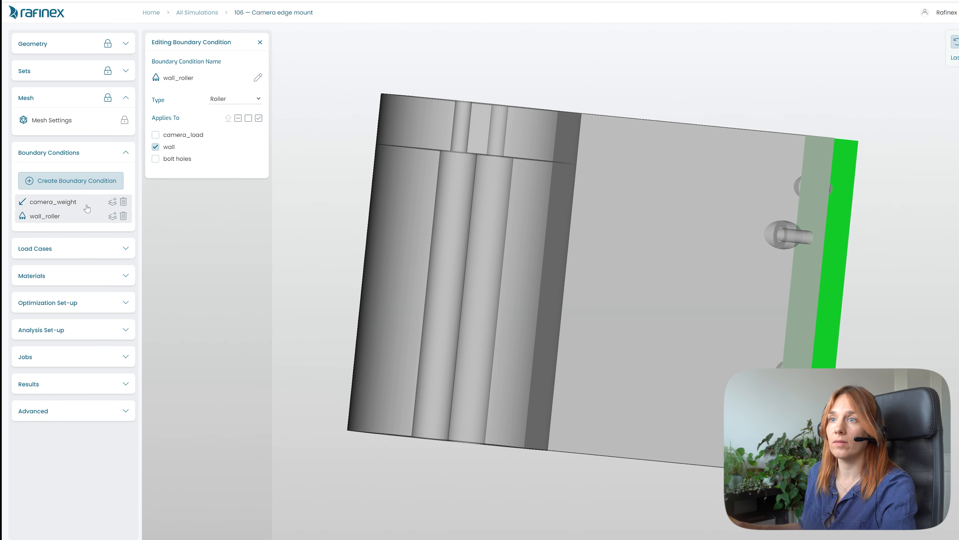
left_click(66, 181)
left_click(234, 80)
key("ctrl+a")
type("b")
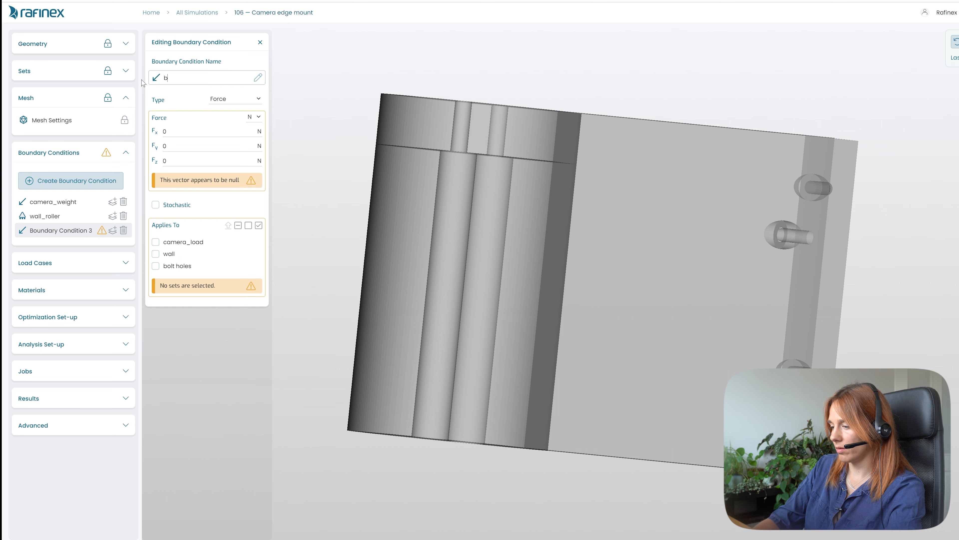
type("o")
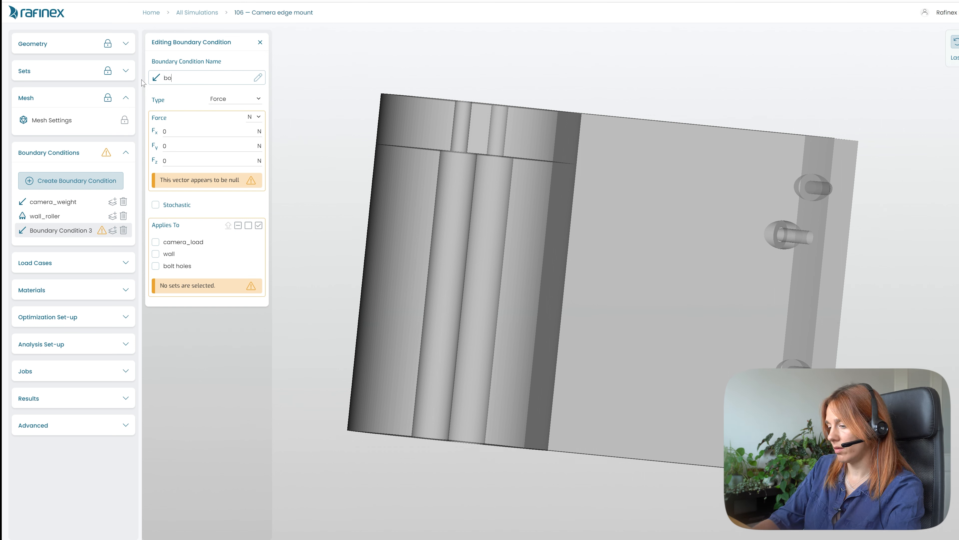
type("lts")
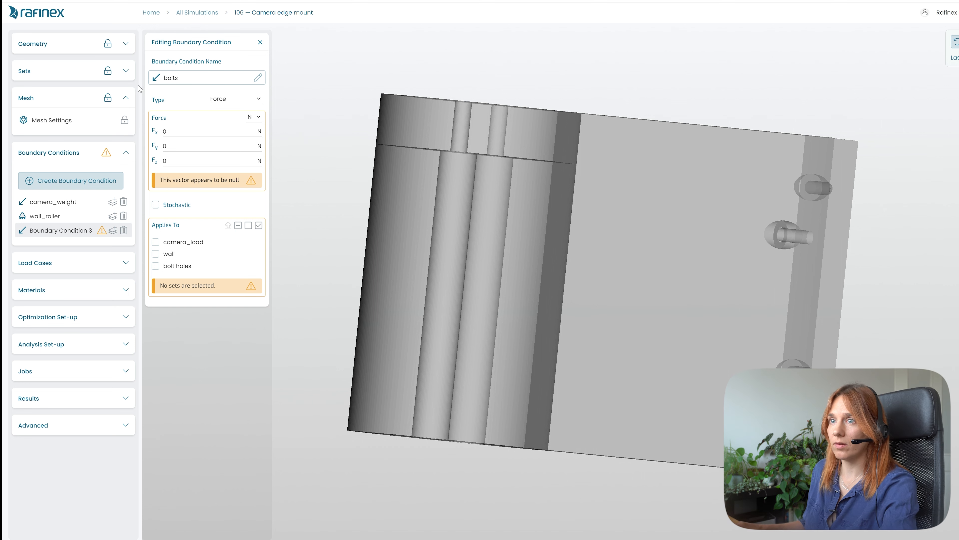
- Set the bolts condition's type to Fixed and apply it to the bolt holes set
left_click_drag(511, 312, 687, 400)
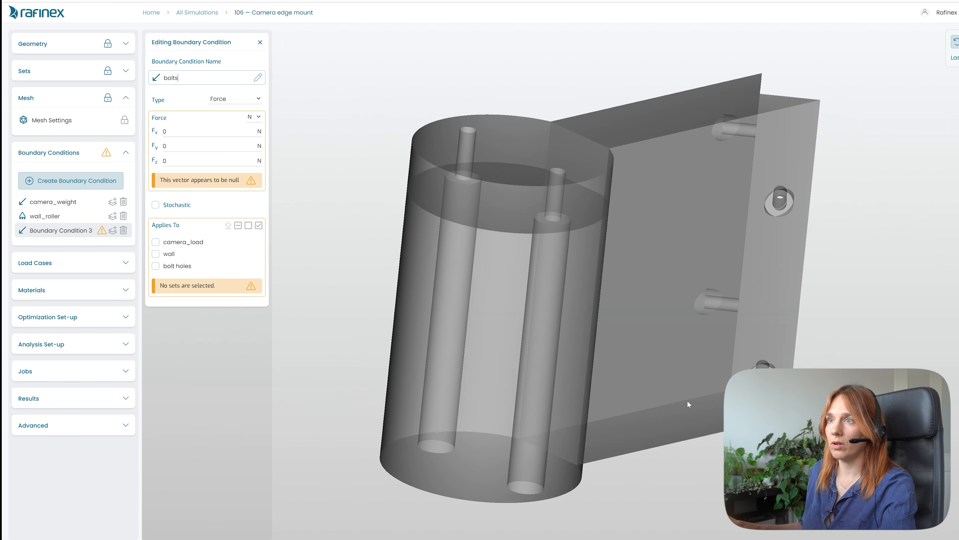
left_click(253, 99)
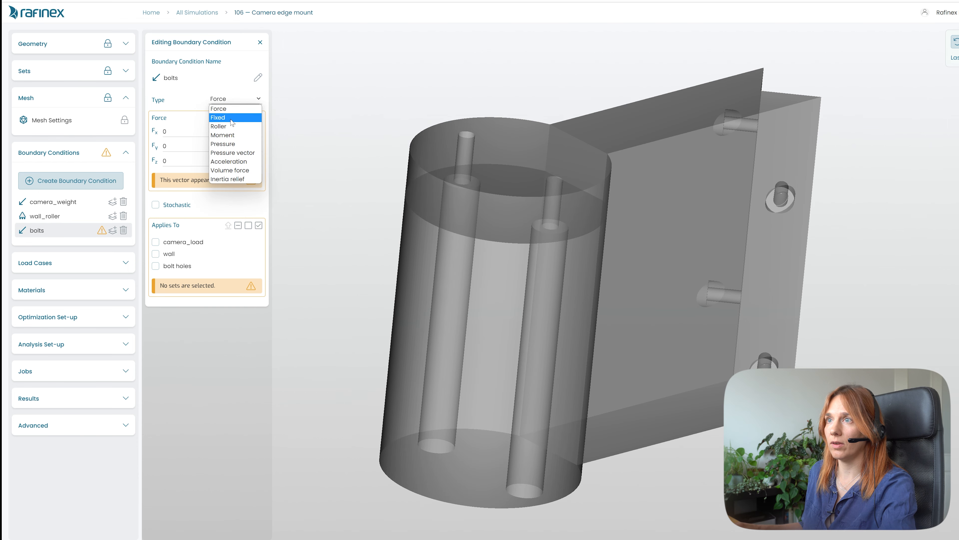
left_click(236, 123)
left_click_drag(546, 197, 579, 227)
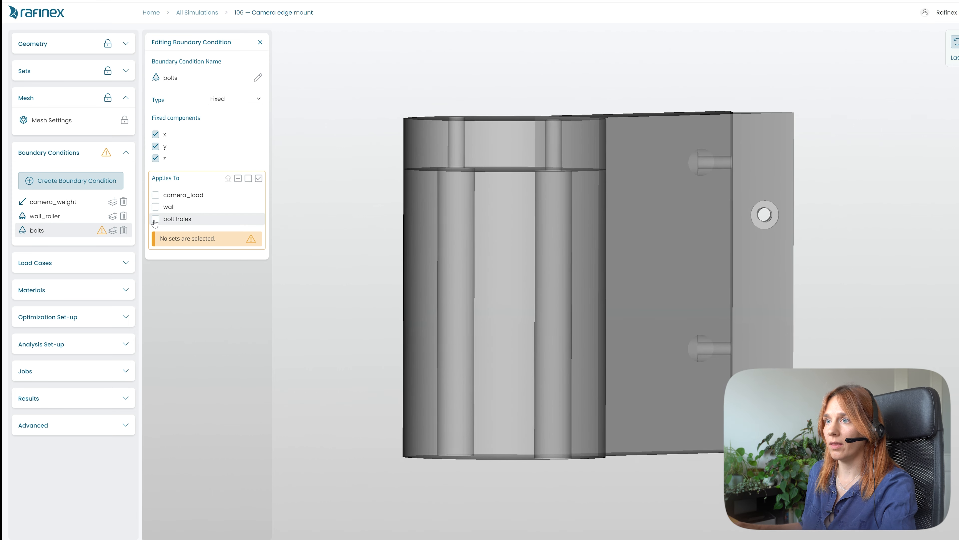
left_click(155, 219)
- Clear the x and y fixed components so only z stays fixed, and close the editor
left_click_drag(611, 286, 434, 262)
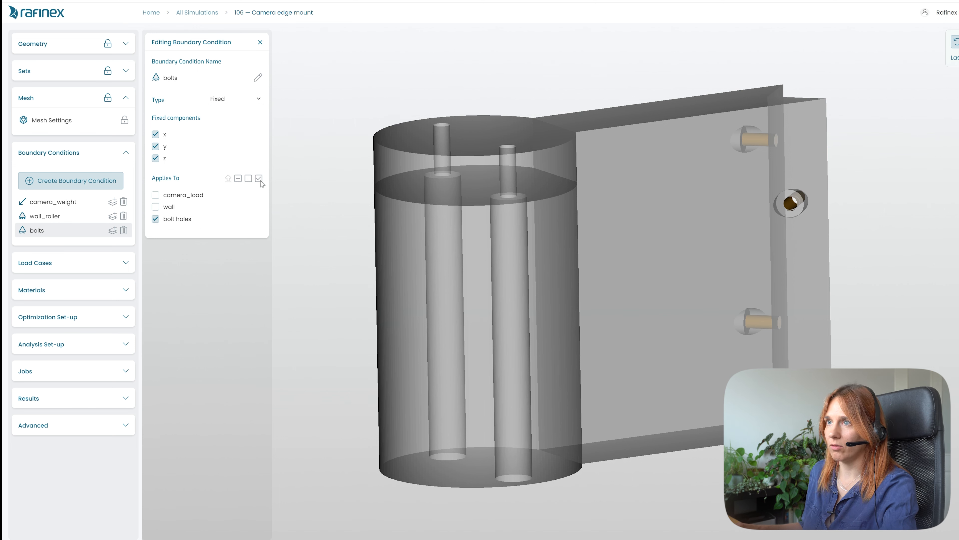
left_click(155, 134)
left_click(156, 147)
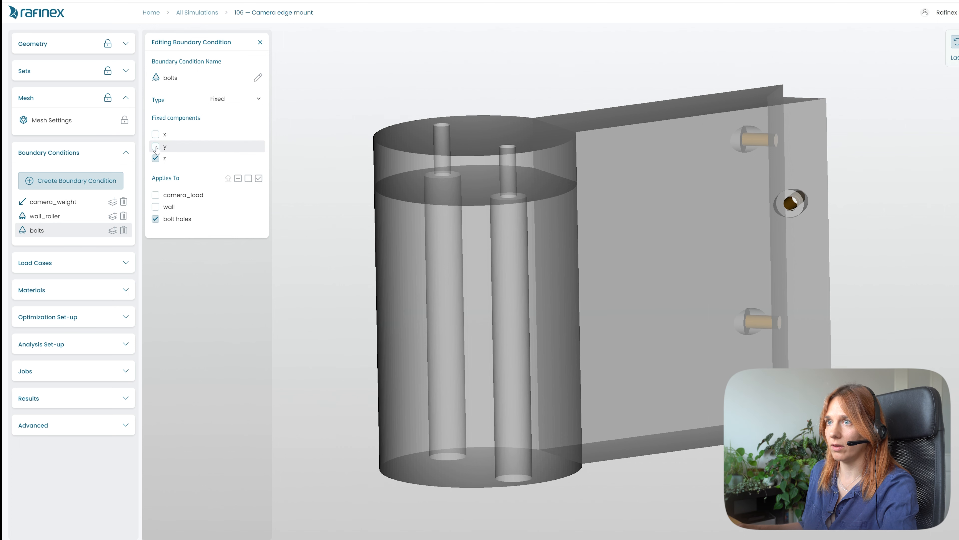
mouse_move(634, 382)
left_mouse_down()
mouse_move(601, 438)
mouse_move(623, 380)
left_mouse_up()
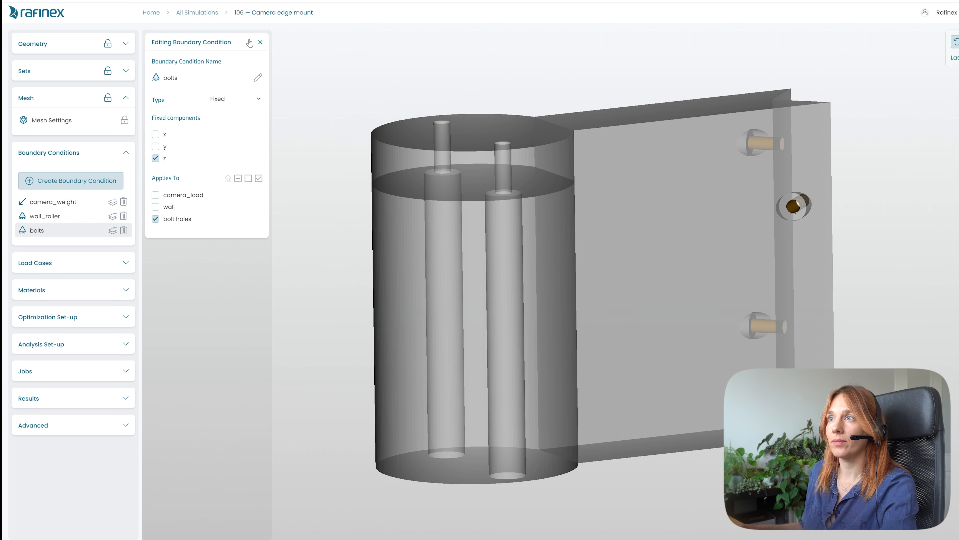
left_click(261, 42)
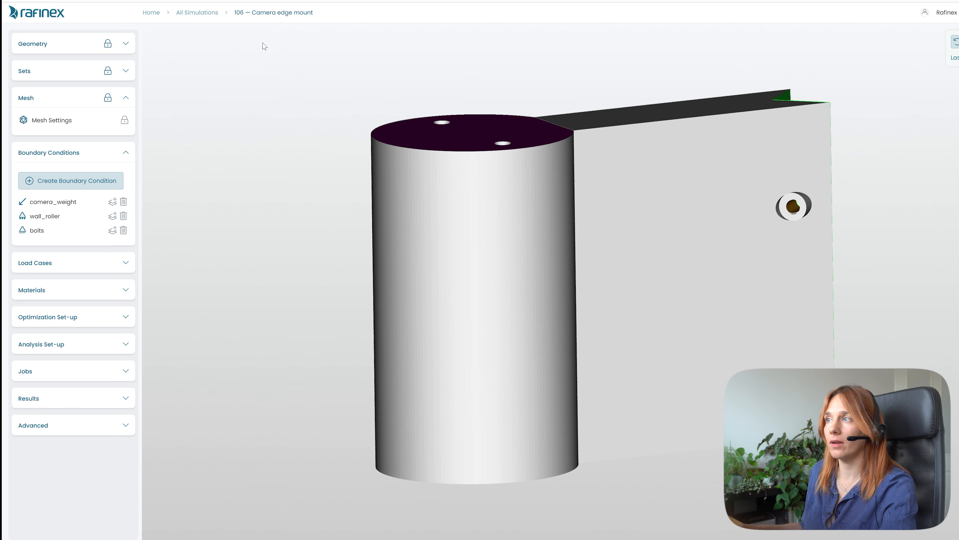
- Save the simulation
left_click_drag(468, 301, 482, 342)
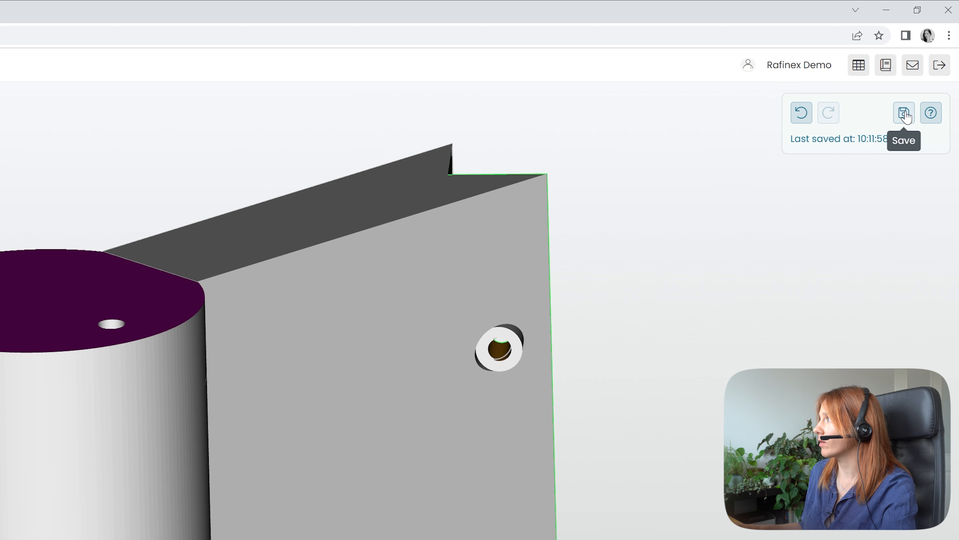
left_click(905, 115)
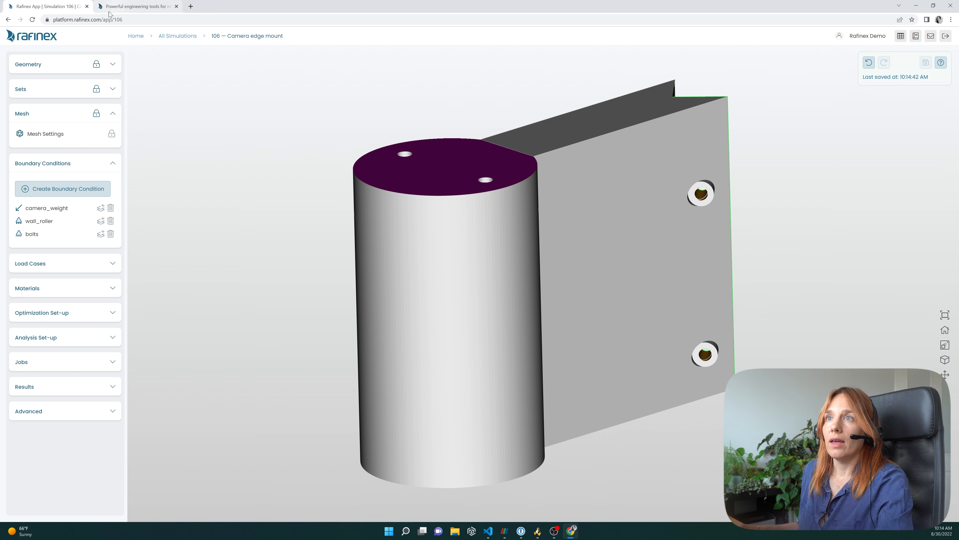
- Reload the page and review the settings of each saved boundary condition
left_click(34, 23)
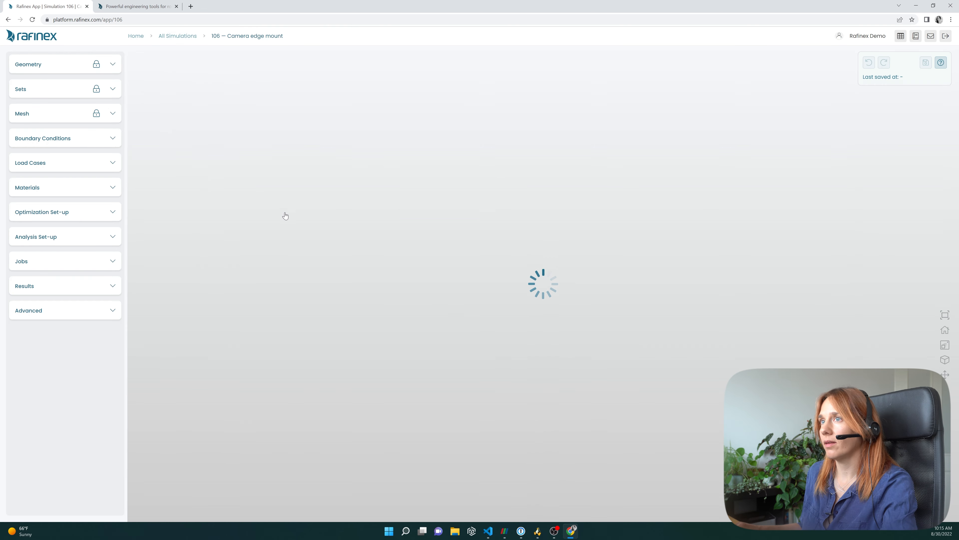
left_click(44, 144)
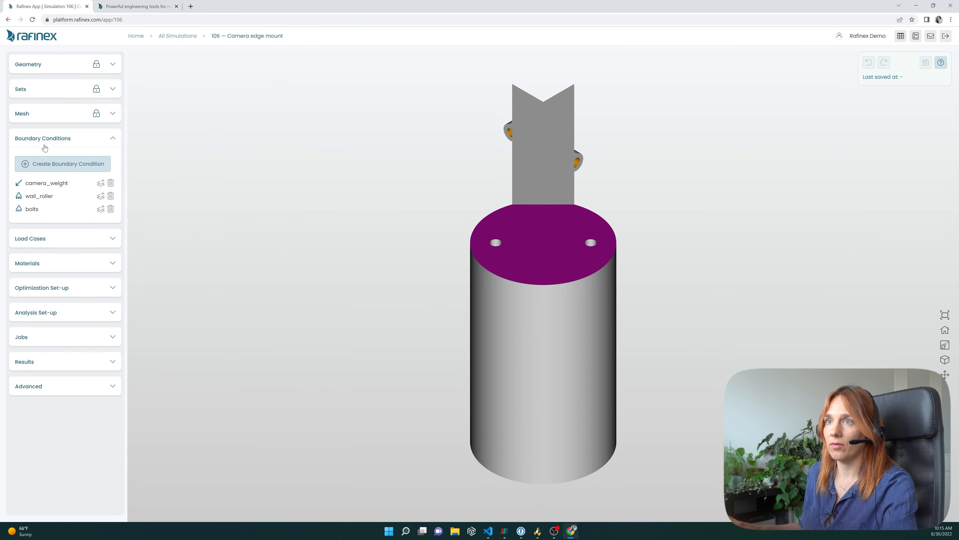
left_click(47, 183)
left_click(37, 198)
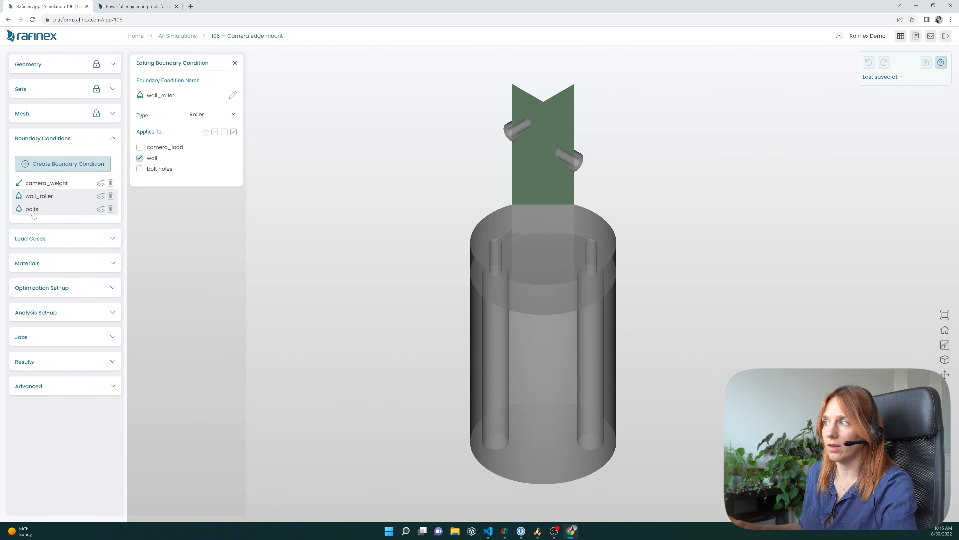
left_click(31, 210)
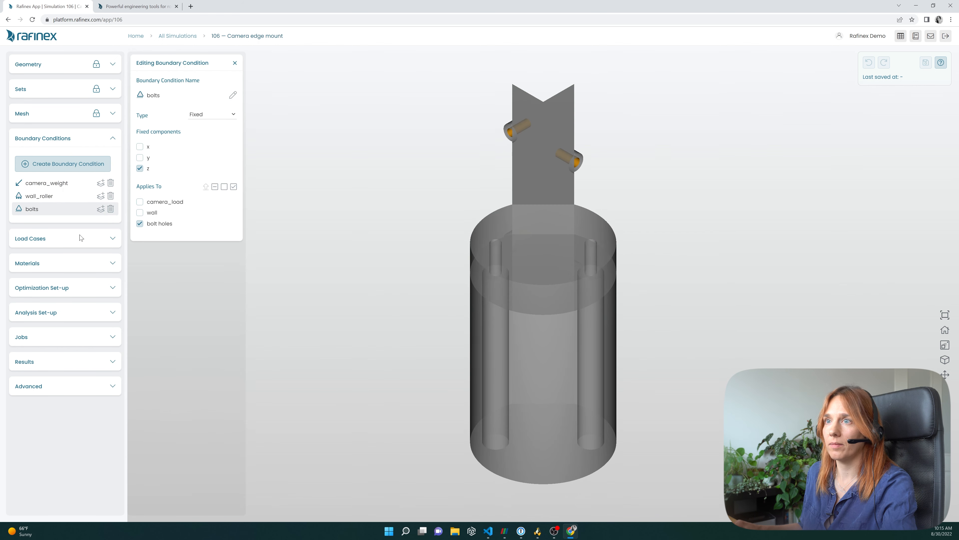
left_click_drag(573, 438, 432, 393)
left_click(235, 63)
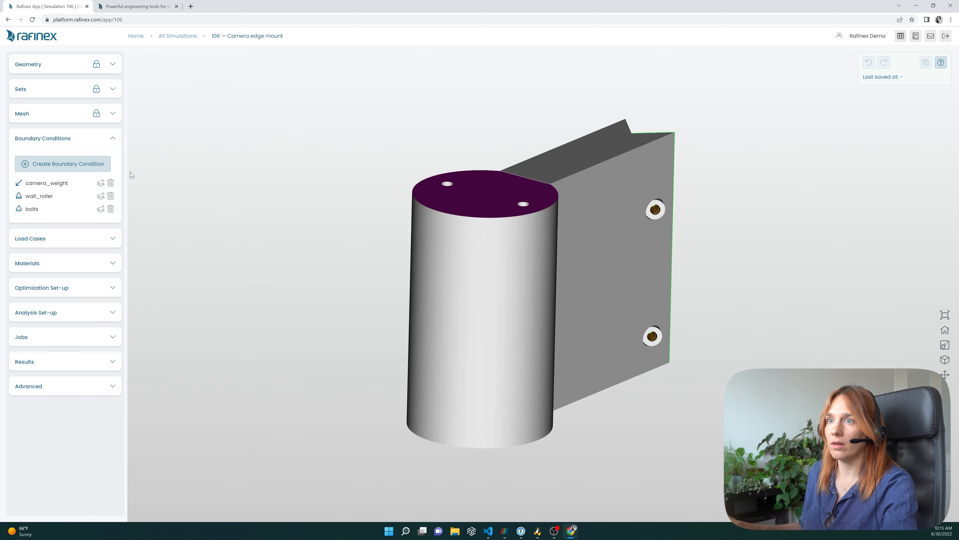
- Create a new load case
left_click(44, 240)
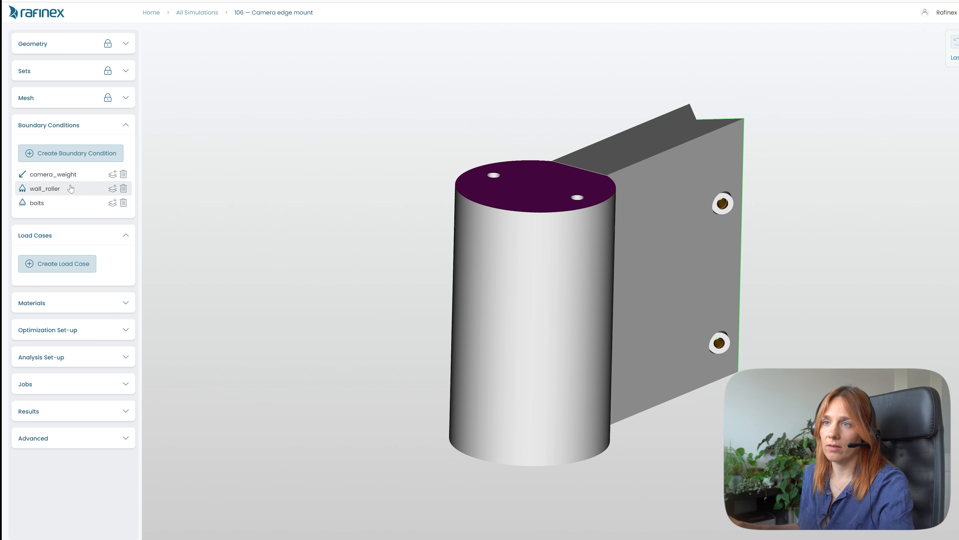
left_click(50, 264)
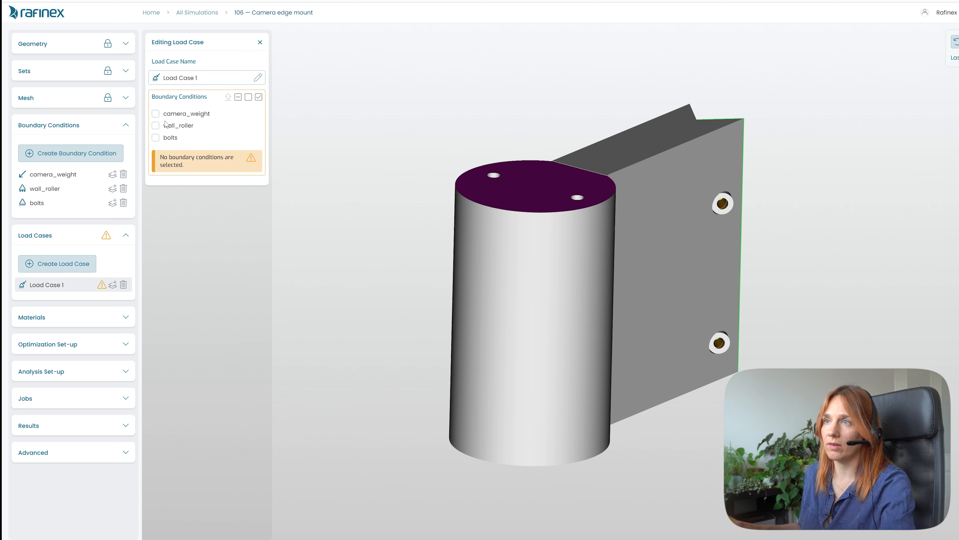
- Include the camera_weight, wall_roller and bolts boundary conditions in Load Case 1
left_click(156, 113)
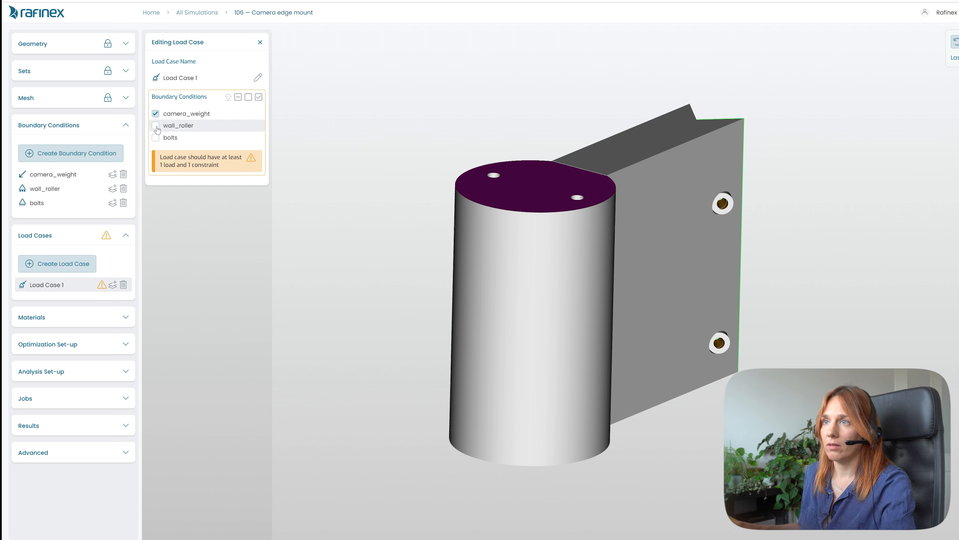
left_click(156, 126)
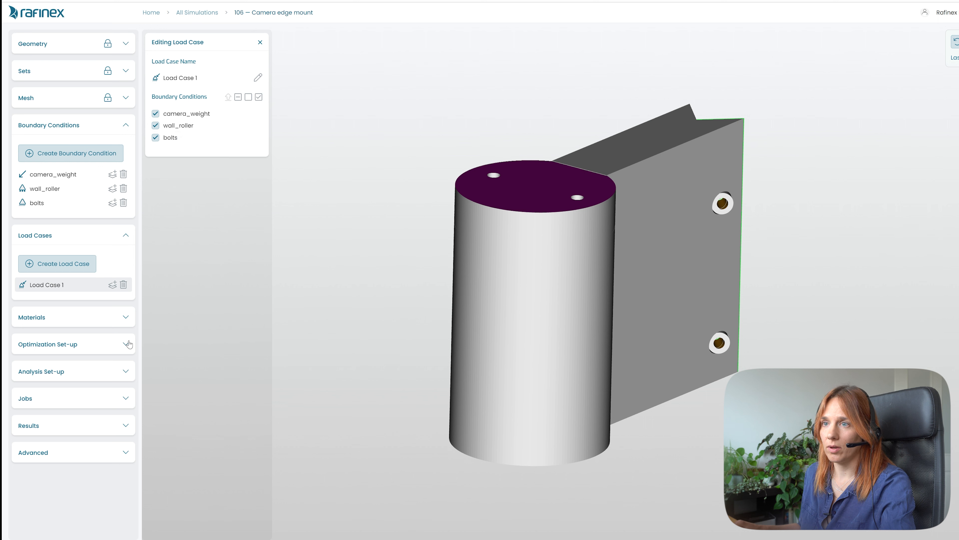
- Create a new material and name it PPE
left_click(83, 322)
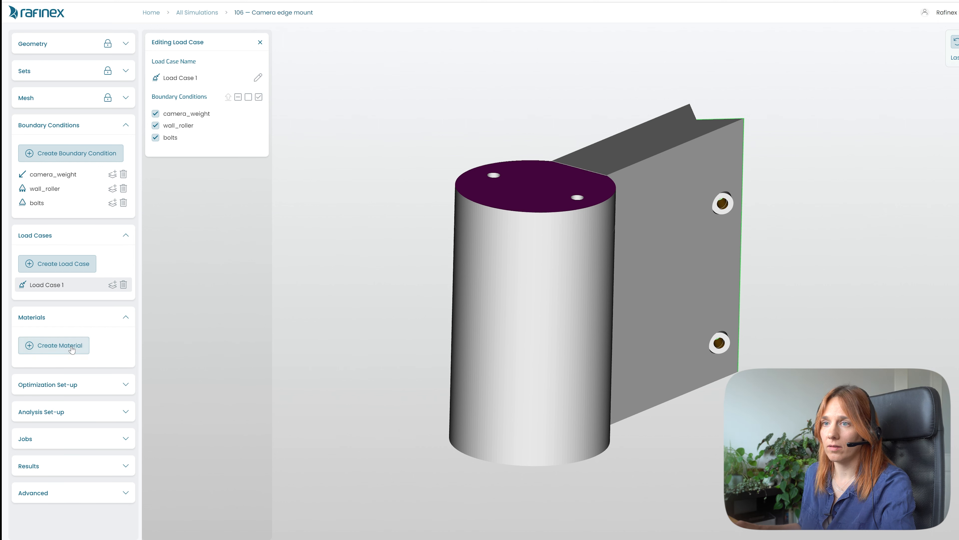
left_click(80, 343)
left_click(181, 208)
left_click_drag(199, 211, 155, 195)
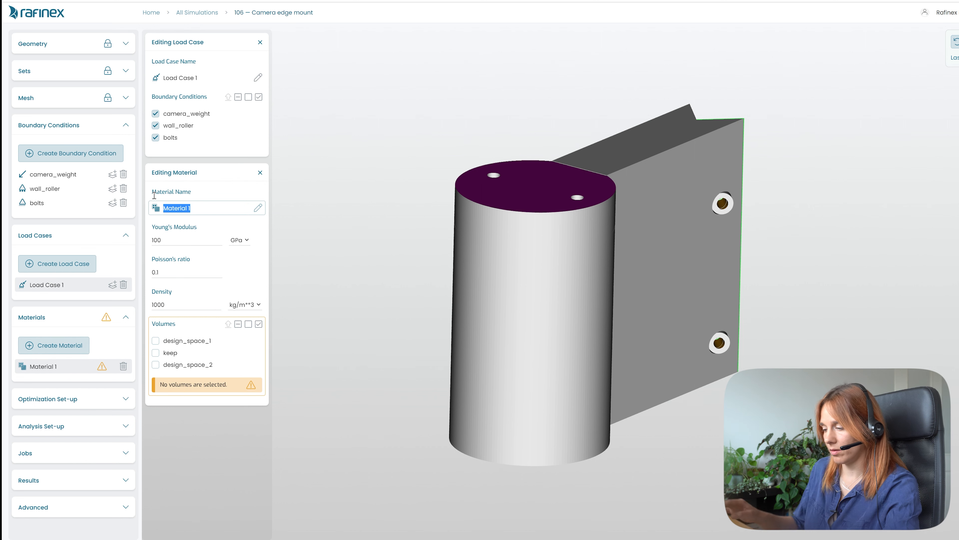
type("PPE")
- Set the material's Young's modulus to 2.3 GPa, Poisson's ratio to 0.3 and density to 1.1 g/cm^3
left_click_drag(164, 240, 114, 234)
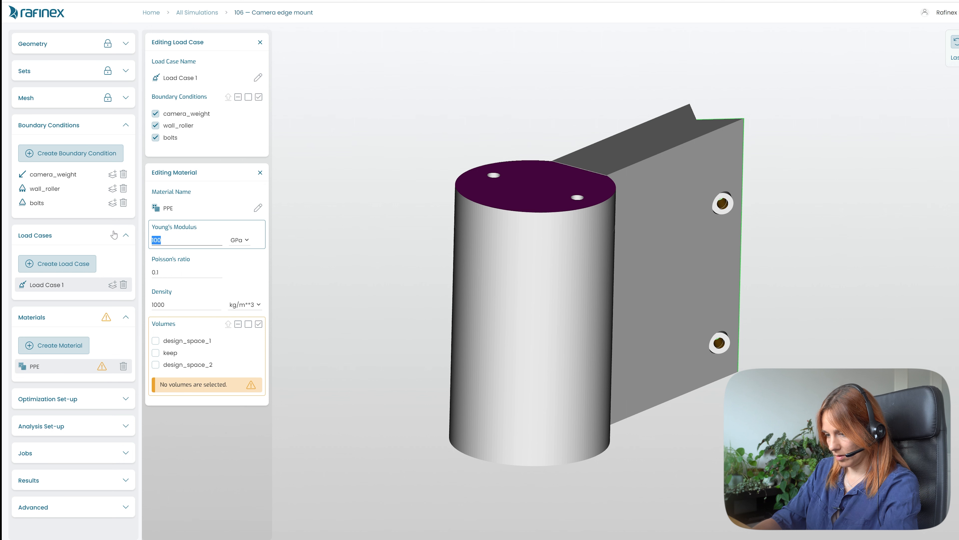
type("2.3")
left_click(174, 278)
key("BackSpace")
type("3")
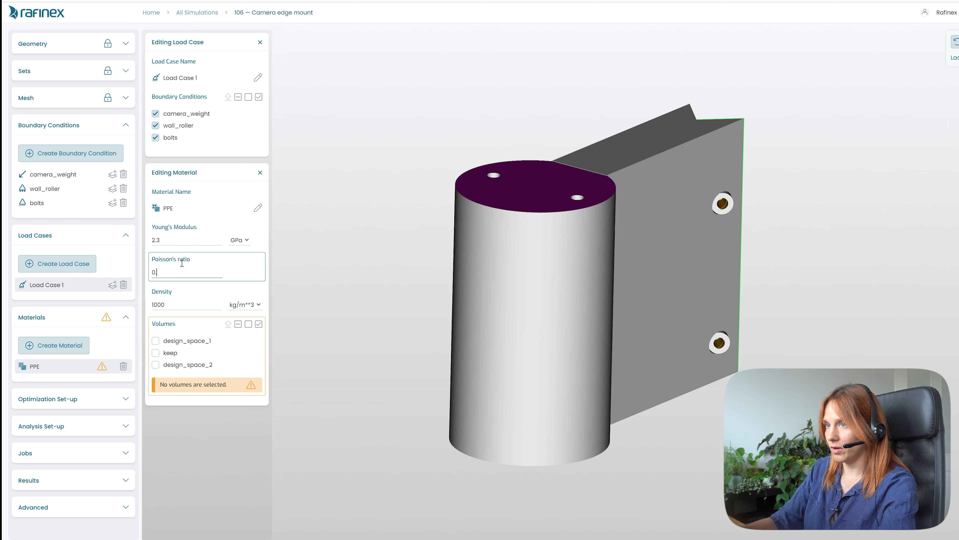
double_click(185, 306)
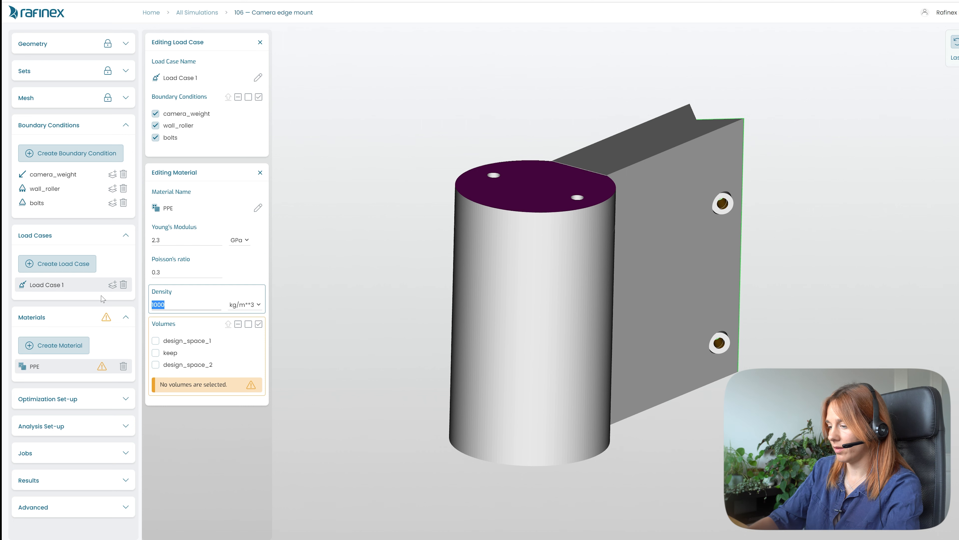
type("1.1")
left_click(244, 305)
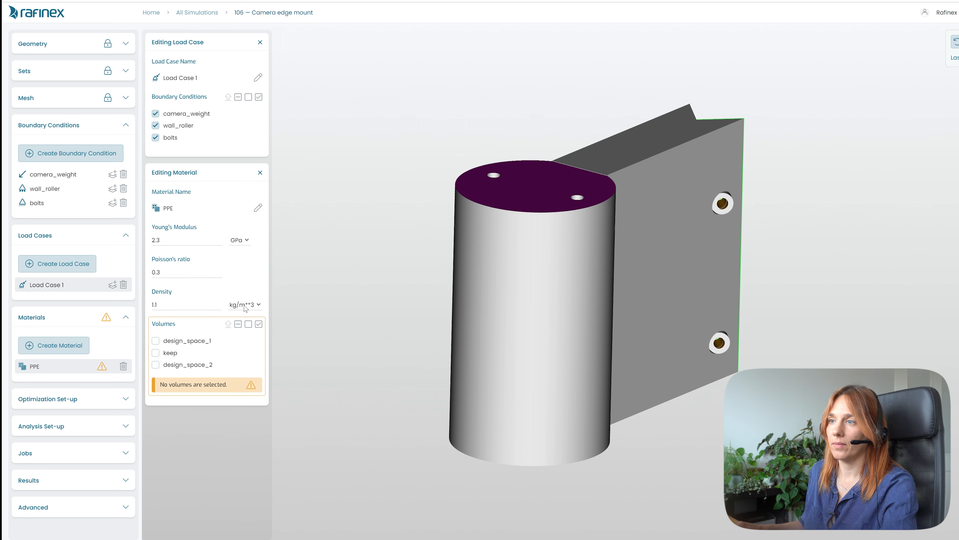
left_click(242, 323)
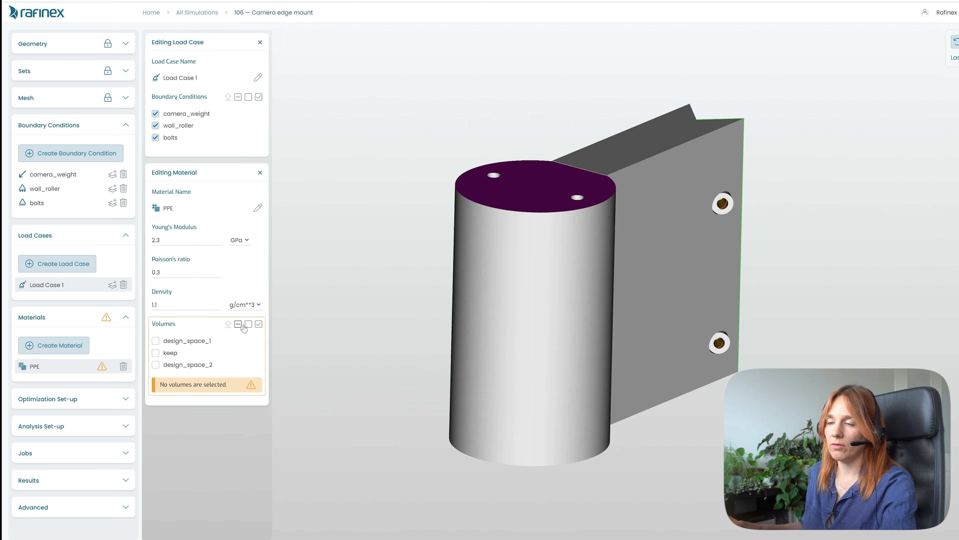
- Assign the design_space_1, keep and design_space_2 volumes to the PPE material and close both editors
left_click(156, 342)
left_click(156, 365)
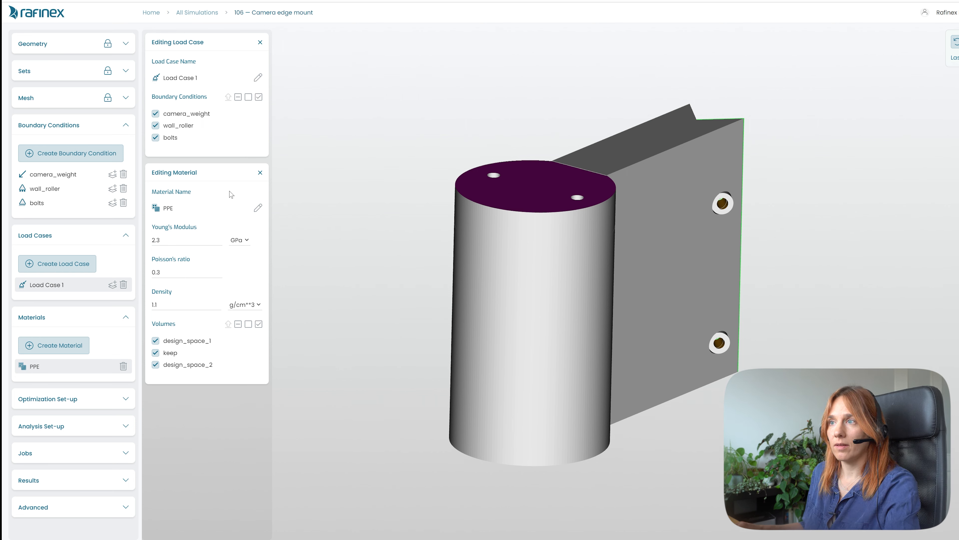
left_click(260, 173)
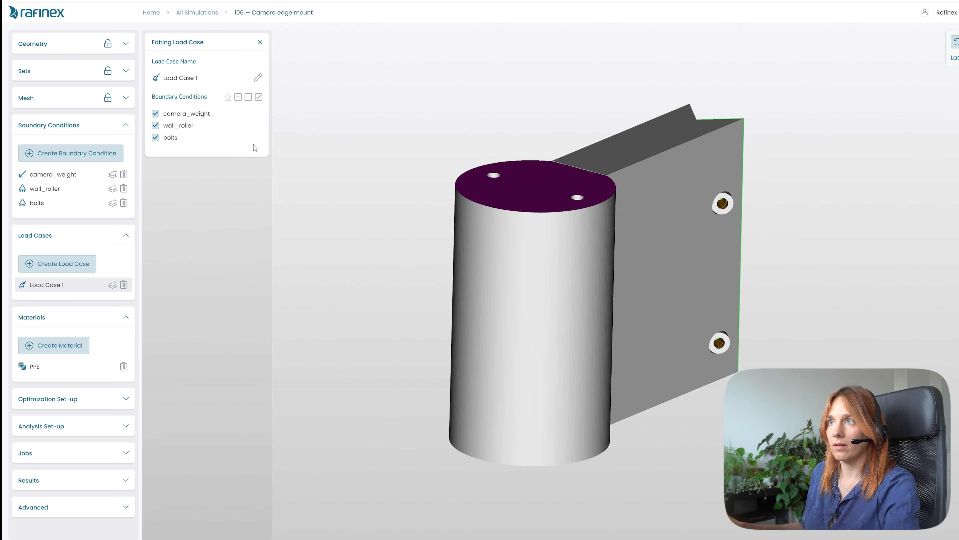
left_click(260, 43)
- Add a Keep material volume constraint named Keep camera, applied to the keep volume
left_click(89, 402)
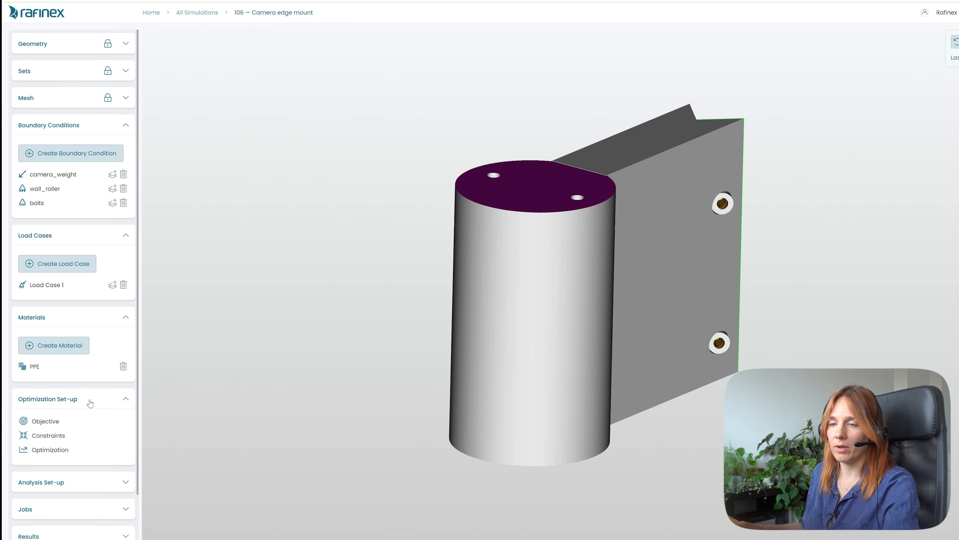
left_click(48, 439)
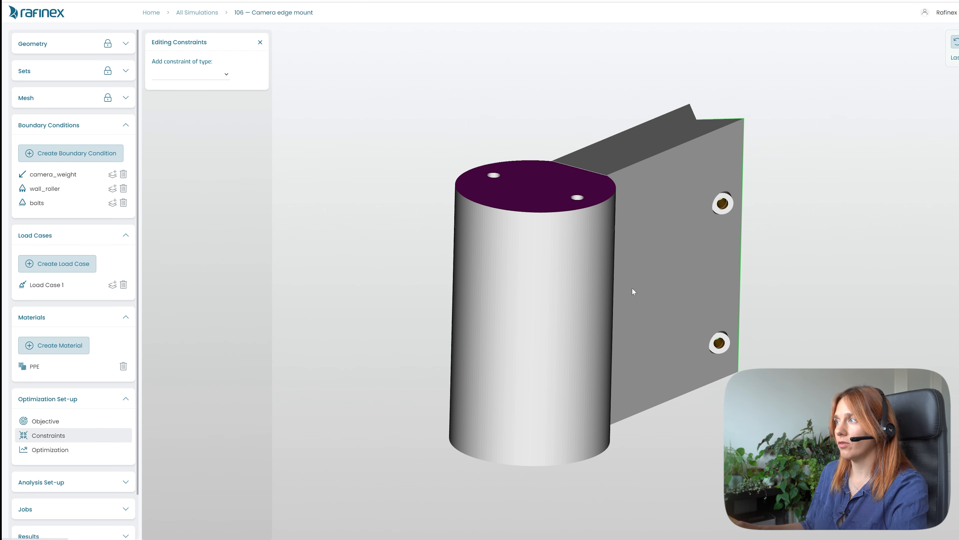
left_click_drag(632, 283, 551, 320)
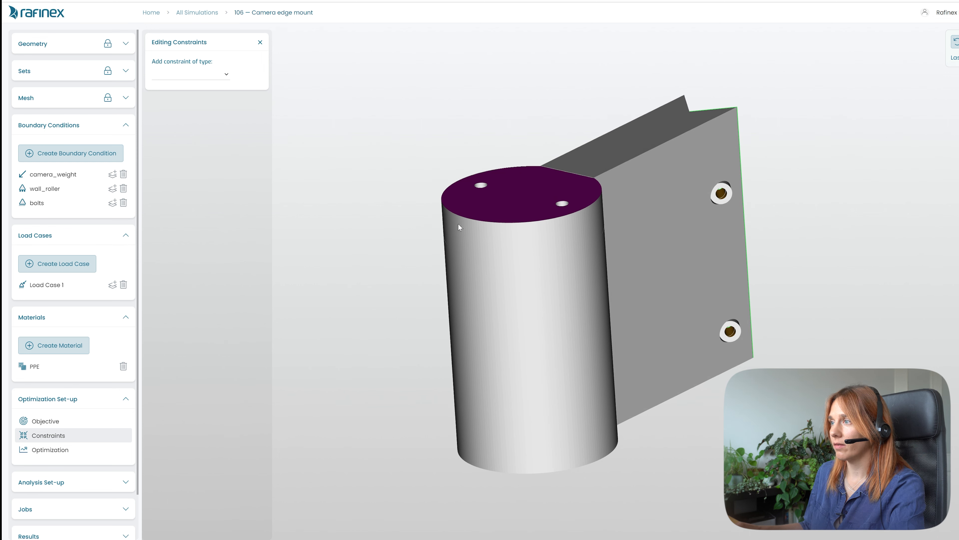
left_click(221, 74)
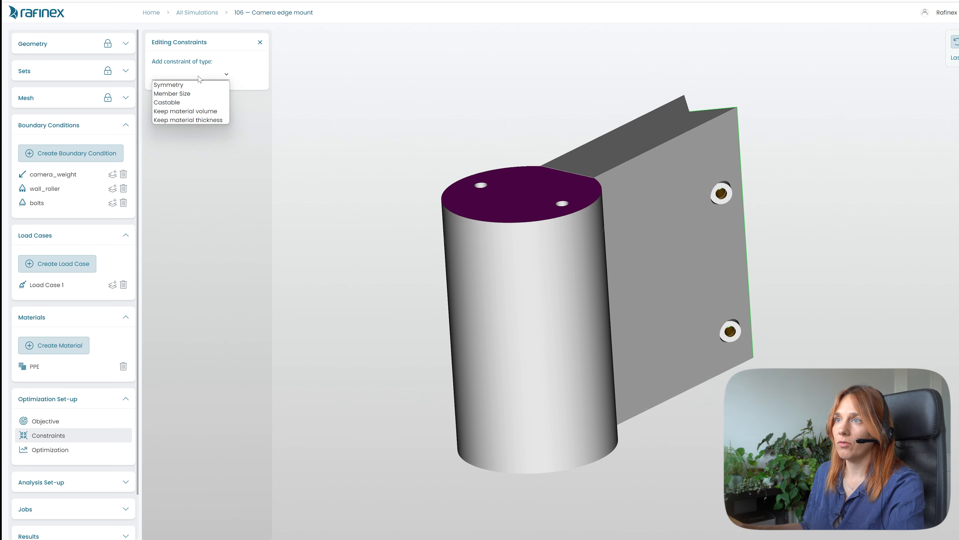
left_click(193, 111)
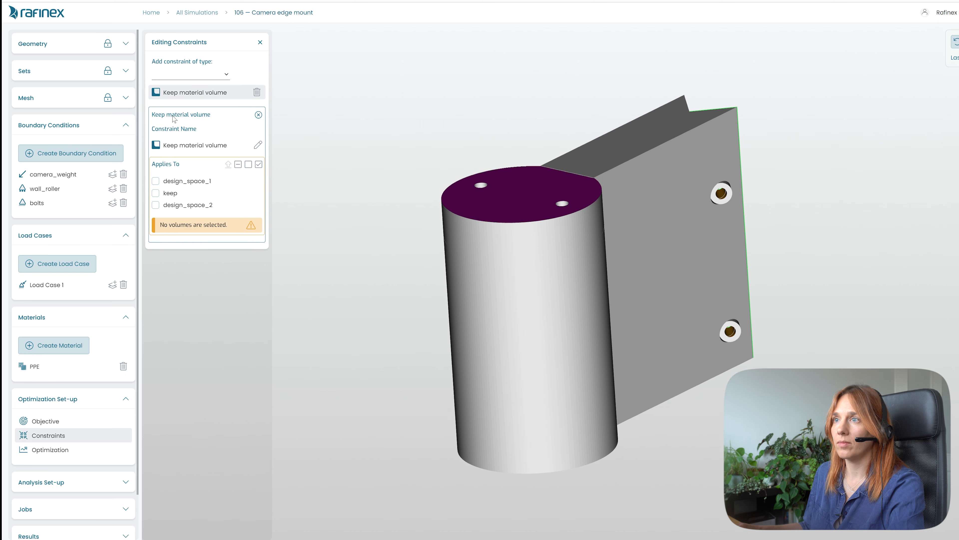
left_click_drag(228, 146, 183, 151)
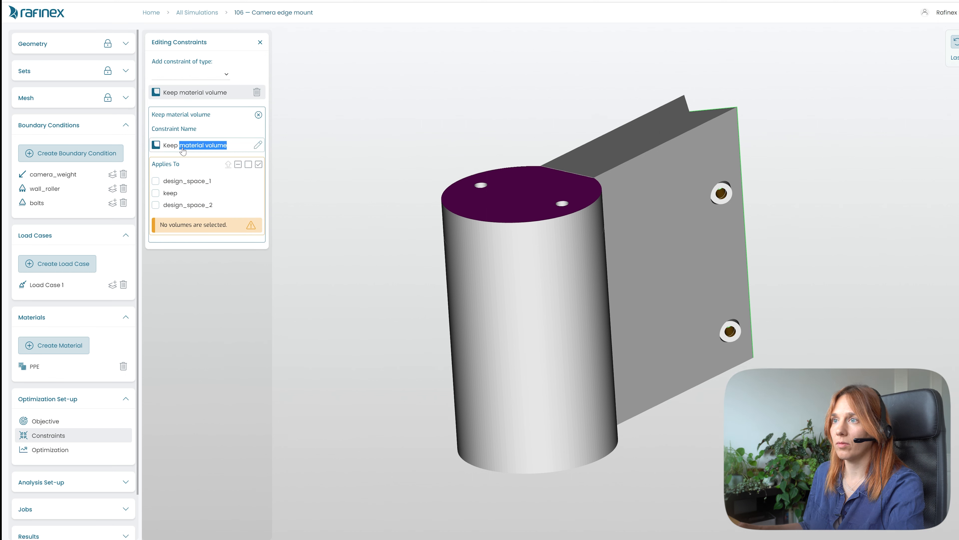
type("camera")
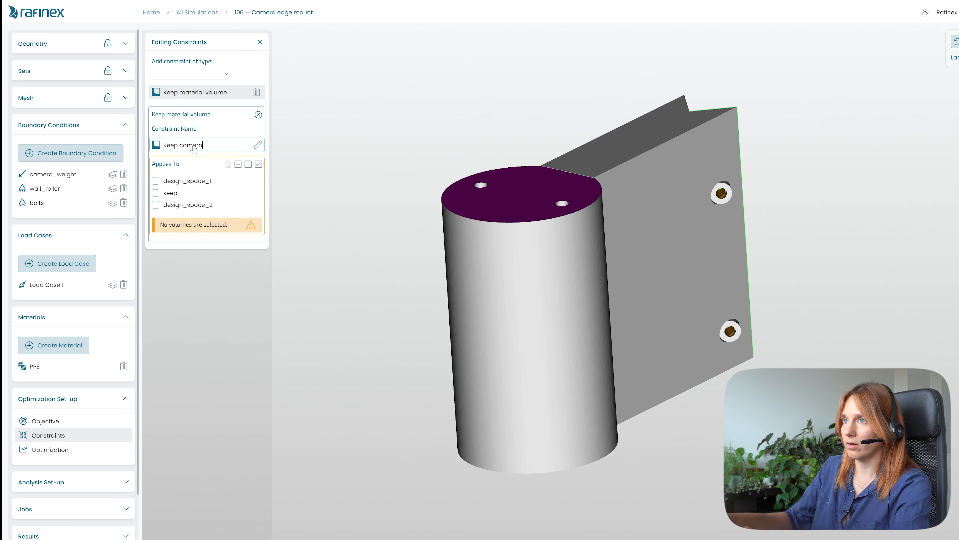
left_click(156, 193)
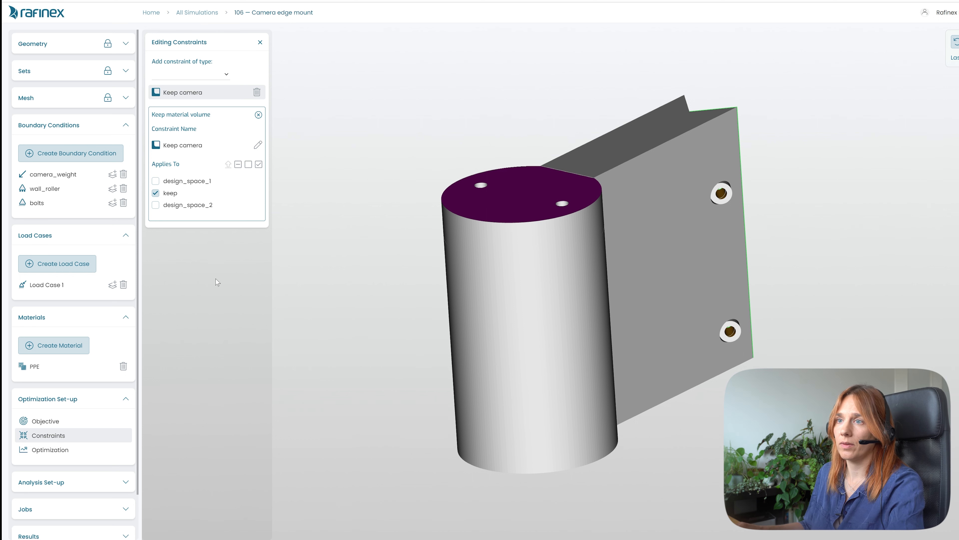
- Add a Keep material thickness constraint of 2 mm applied to the bolt holes set
left_click(227, 75)
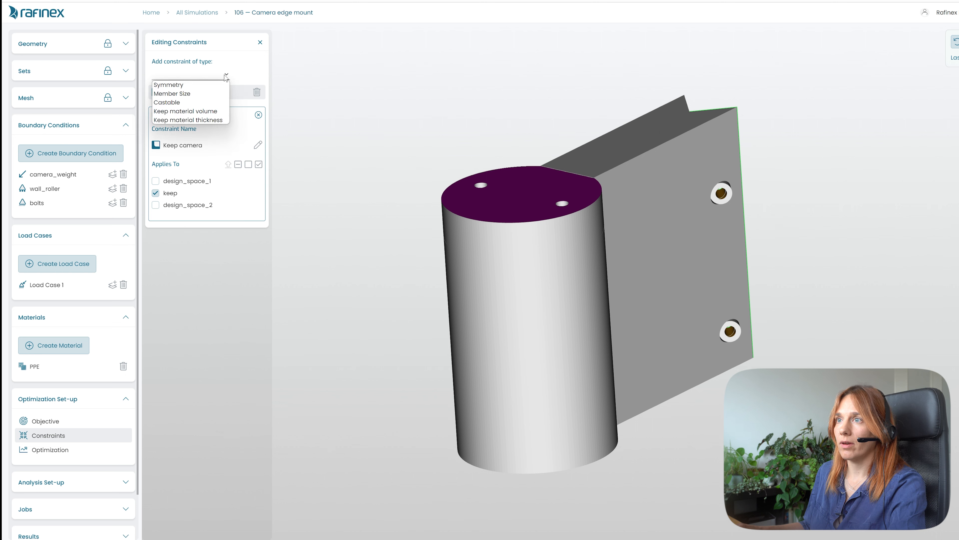
left_click(188, 120)
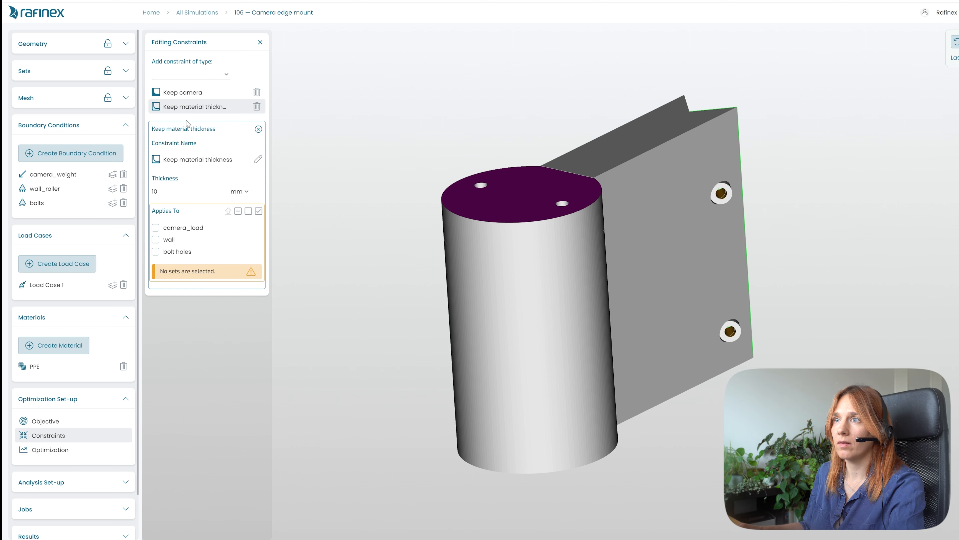
left_click_drag(628, 332, 590, 326)
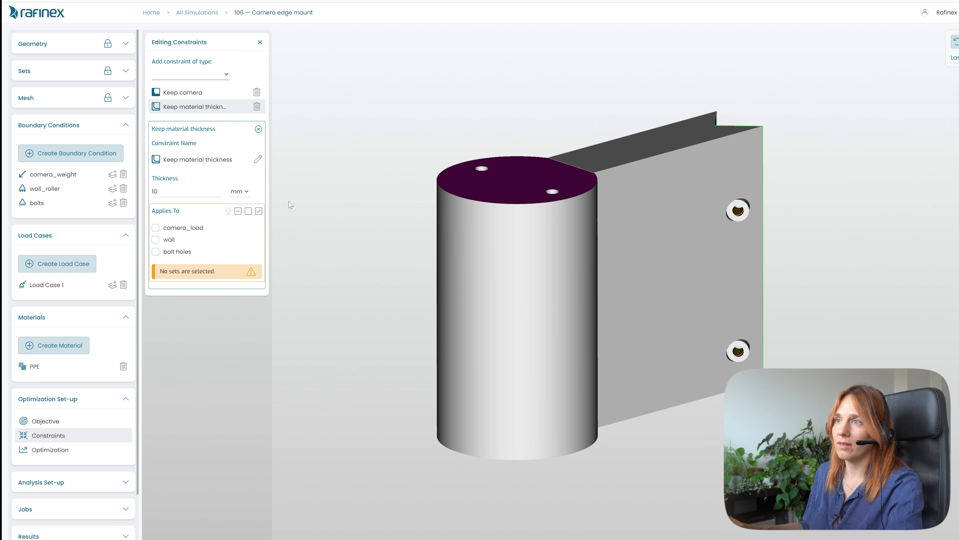
left_click(155, 252)
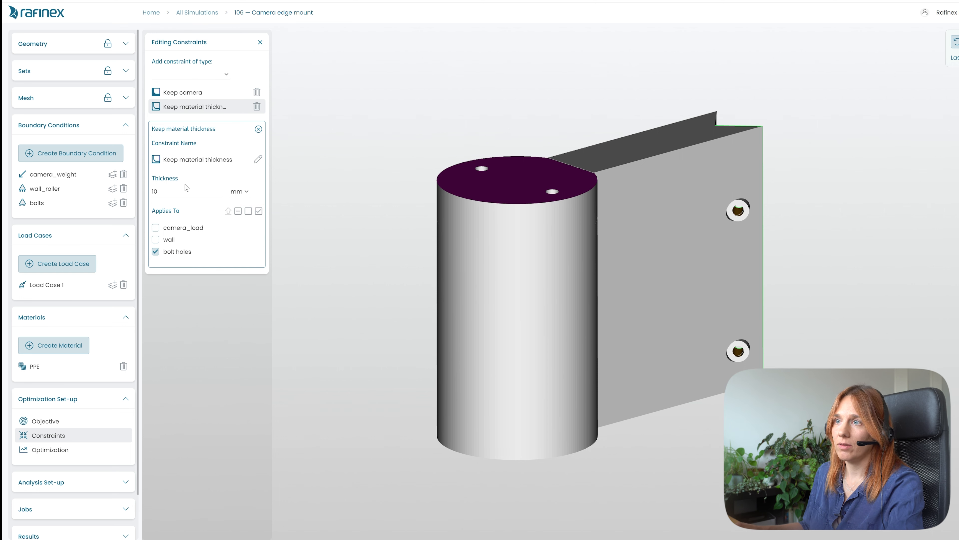
left_click_drag(163, 192, 144, 193)
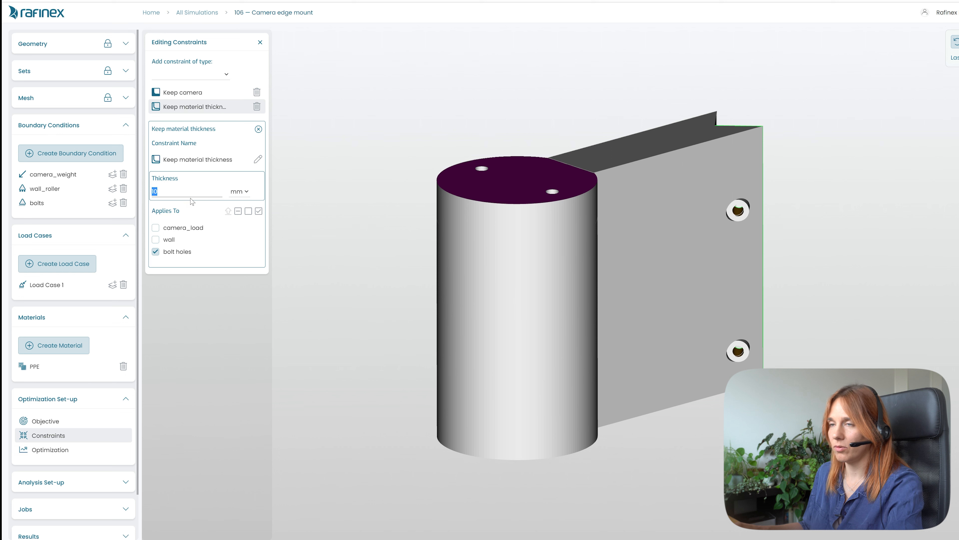
type("2")
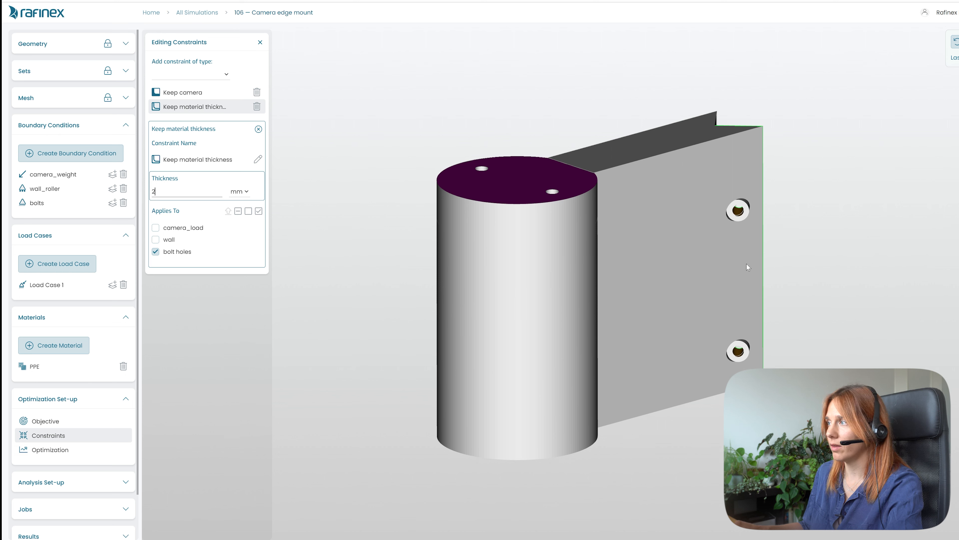
left_click_drag(735, 224, 742, 210)
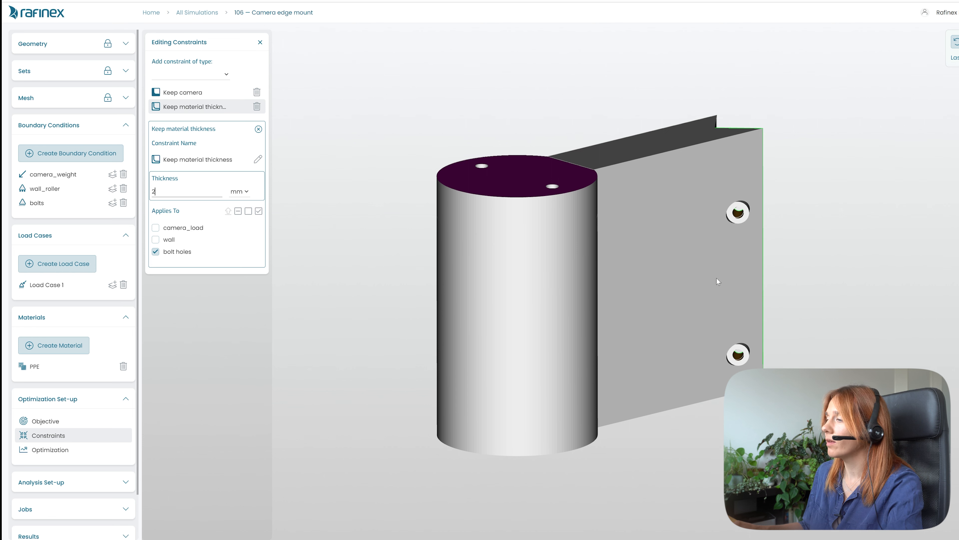
left_click(218, 287)
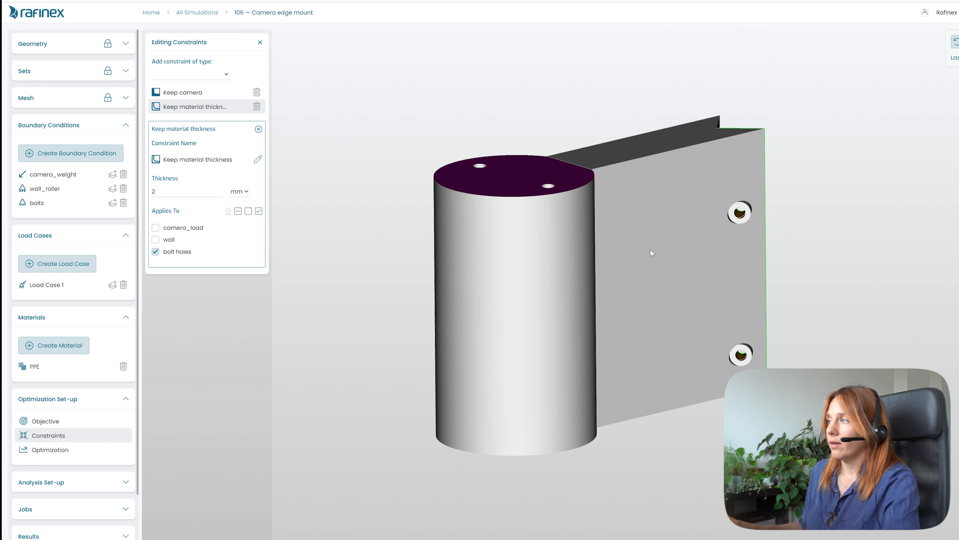
left_click_drag(637, 283, 613, 366)
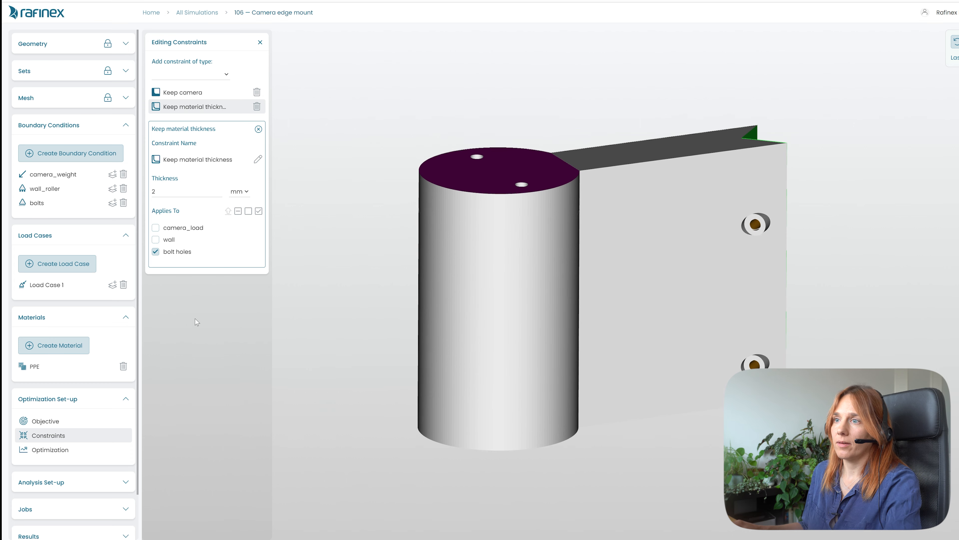
left_click(259, 130)
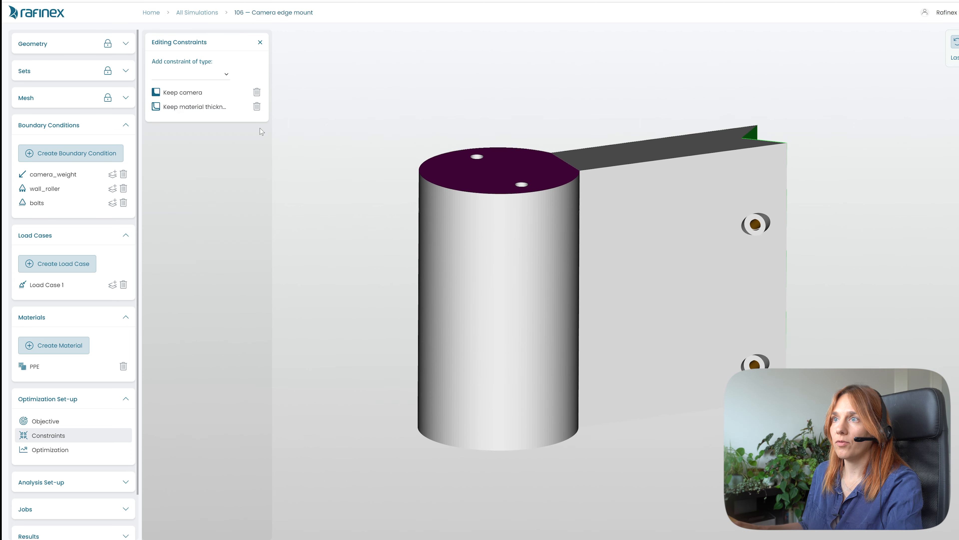
- Add a Symmetry constraint and collapse its editor
left_click(226, 76)
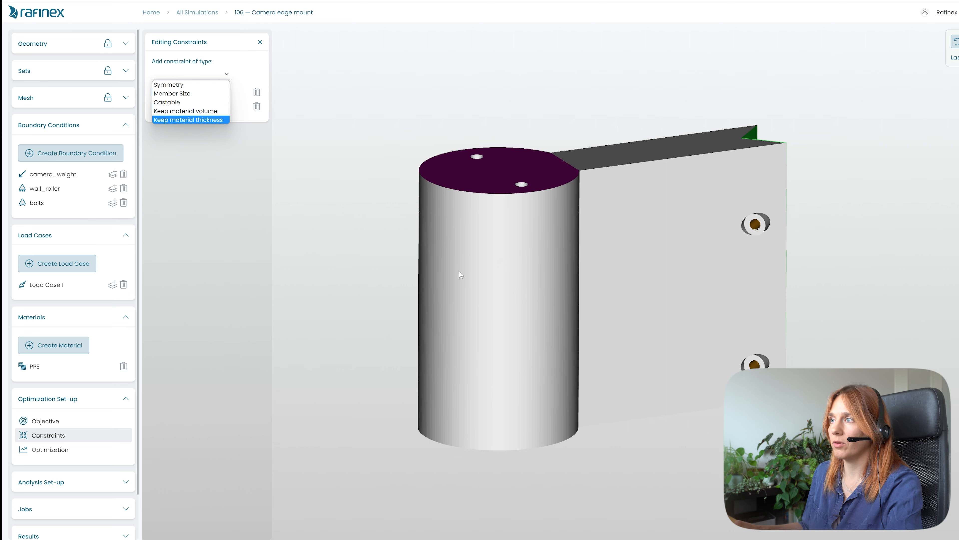
left_click(507, 268)
left_click_drag(507, 268, 530, 182)
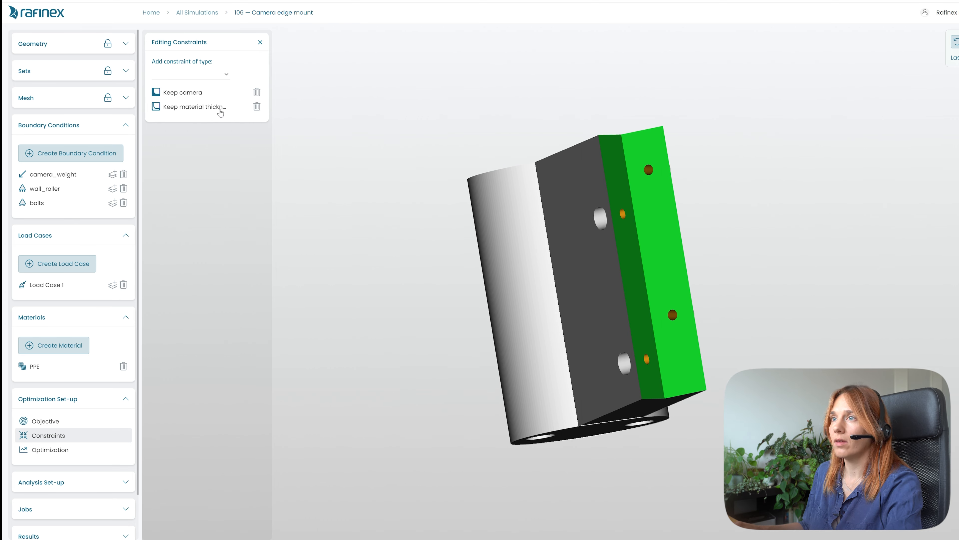
left_click_drag(485, 235, 296, 89)
left_click(228, 75)
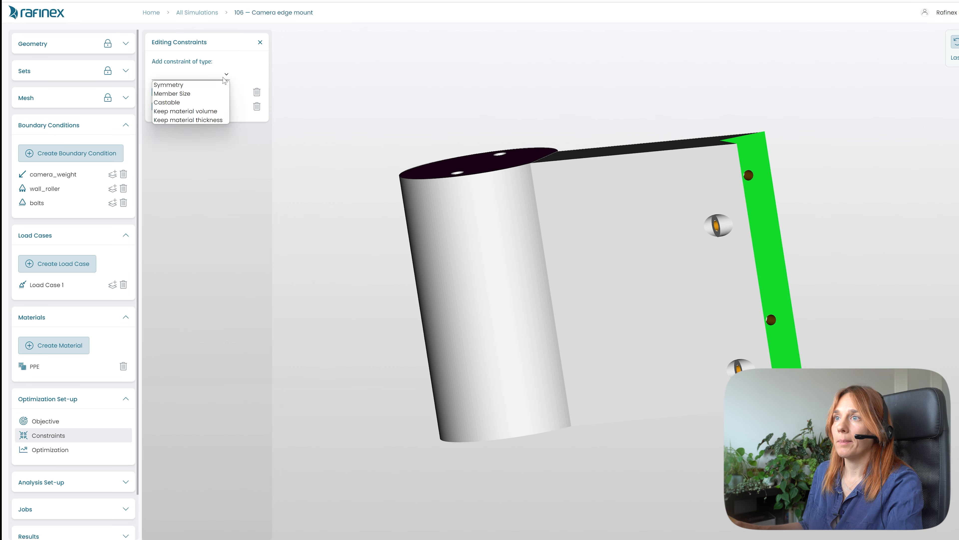
left_click(177, 85)
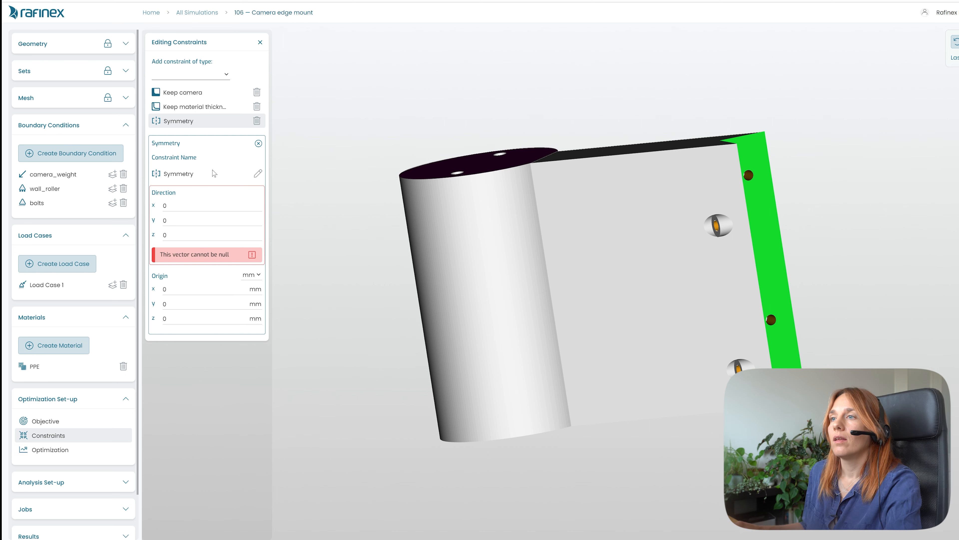
left_click(258, 144)
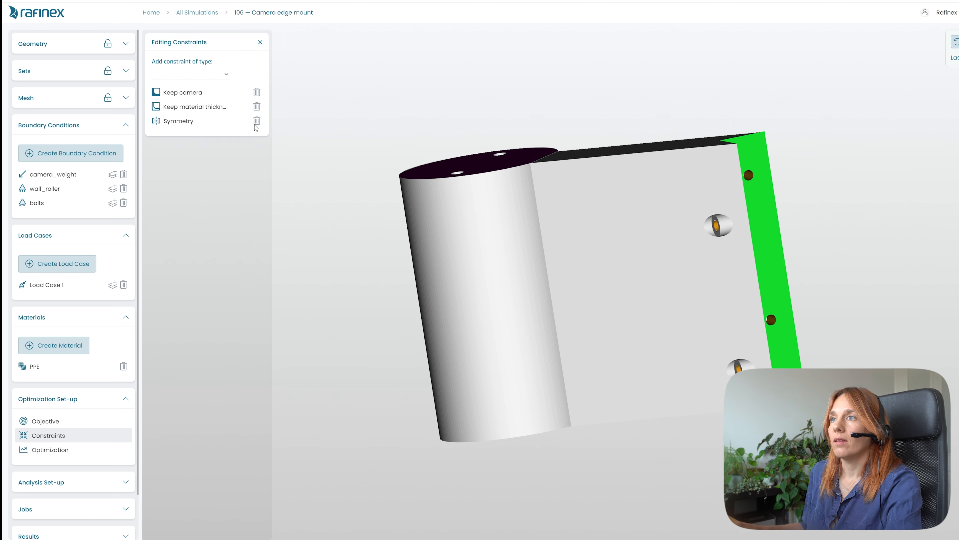
left_click(226, 74)
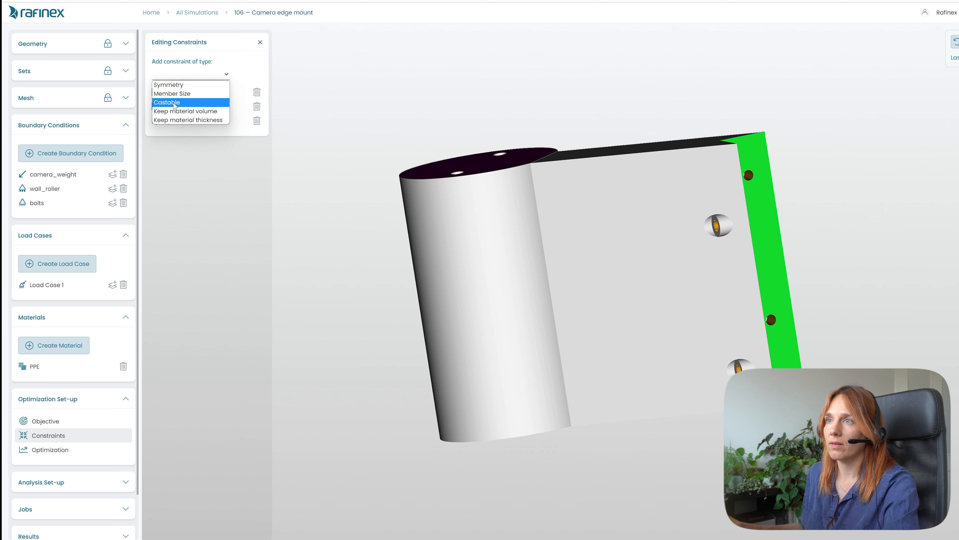
left_click(182, 102)
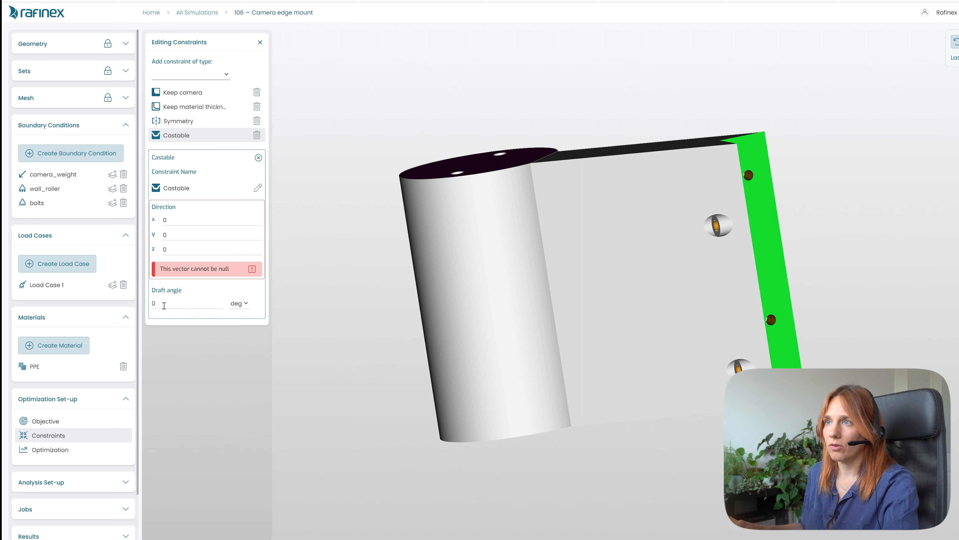
left_click(258, 157)
- Add a Member Size constraint with a maximum member size of 5 mm
left_click(227, 74)
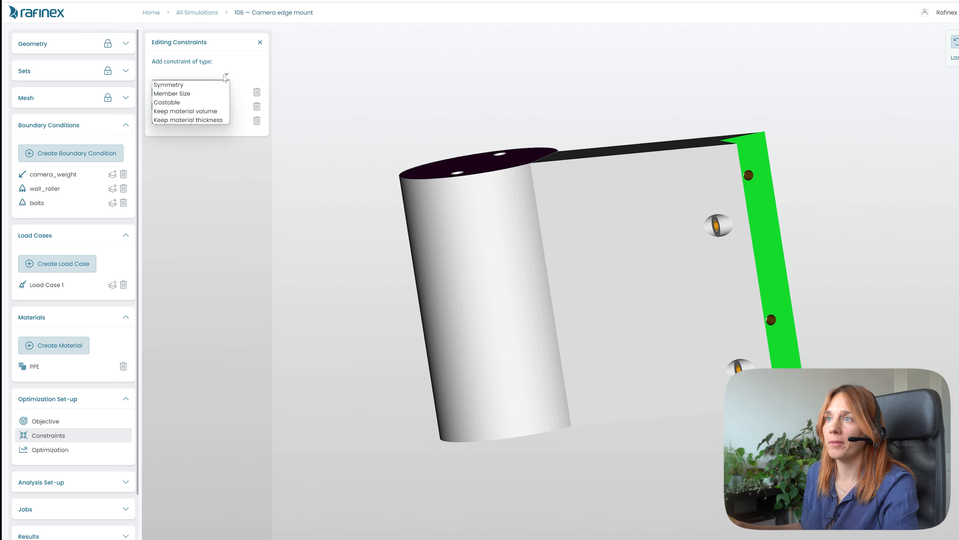
left_click(192, 96)
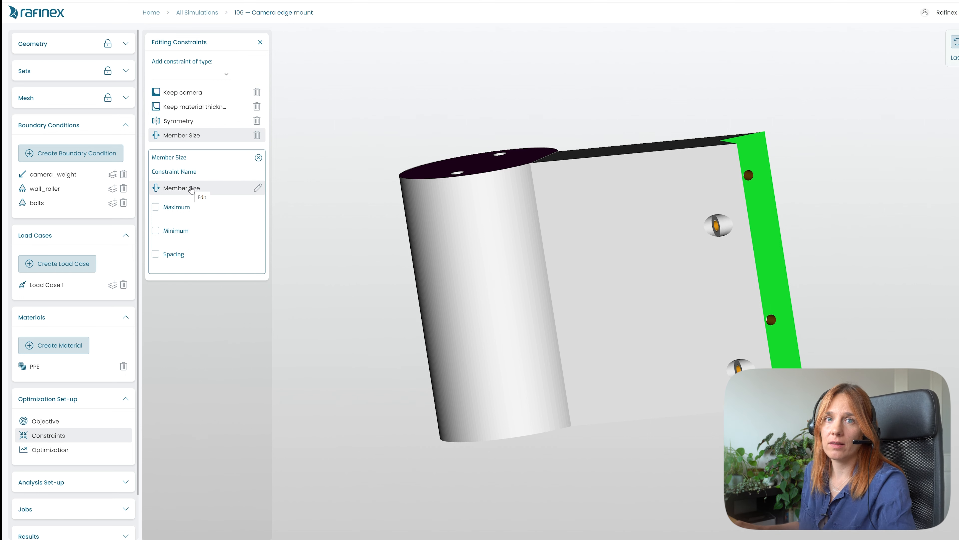
left_click_drag(469, 299, 743, 293)
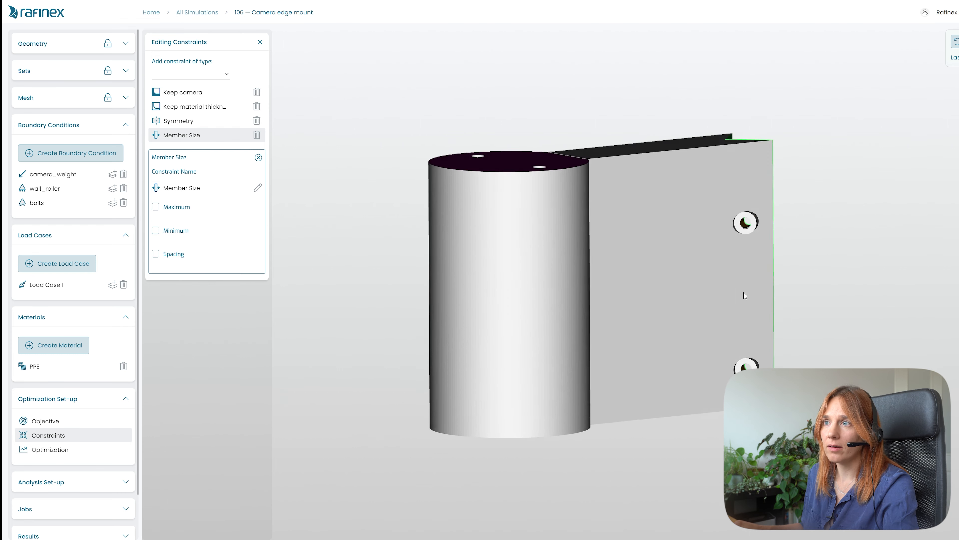
left_click(156, 209)
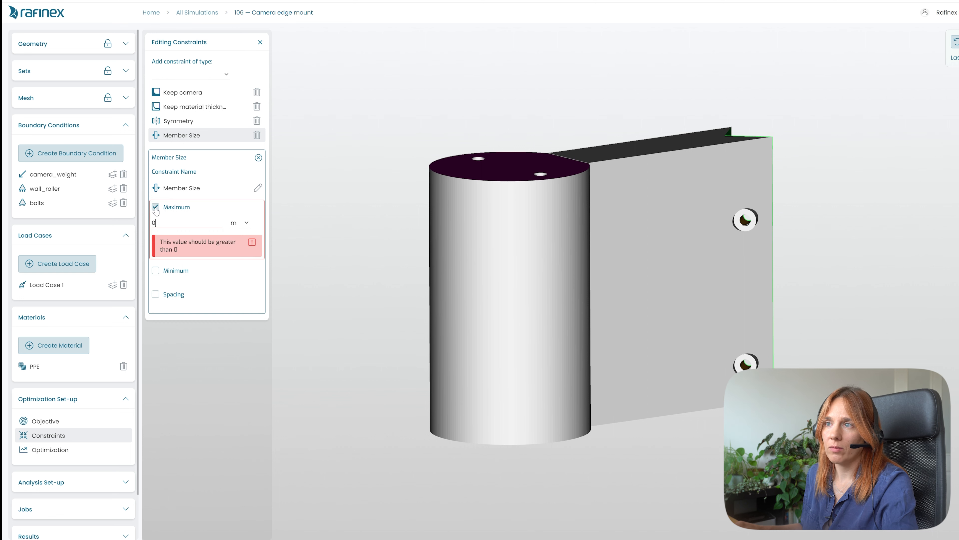
double_click(189, 222)
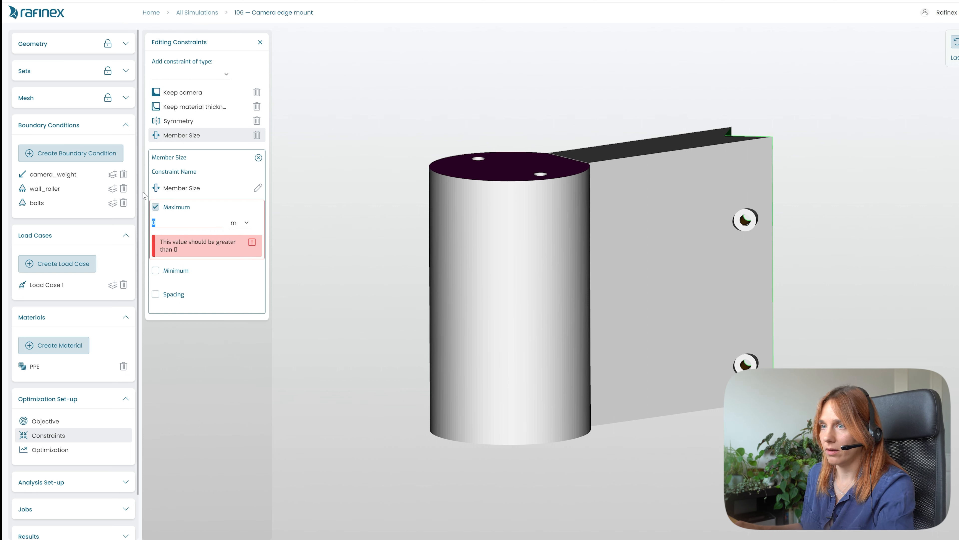
type("5")
left_click(239, 223)
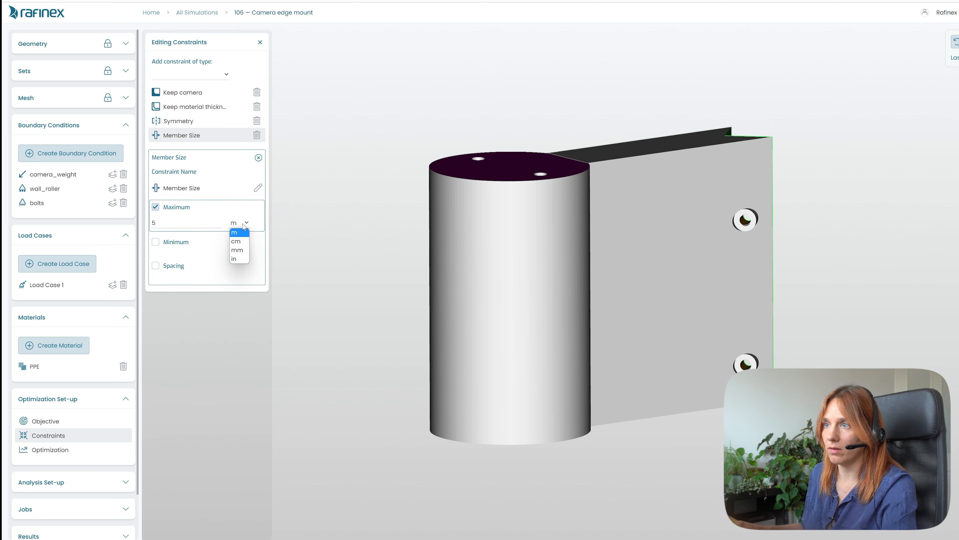
left_click(241, 255)
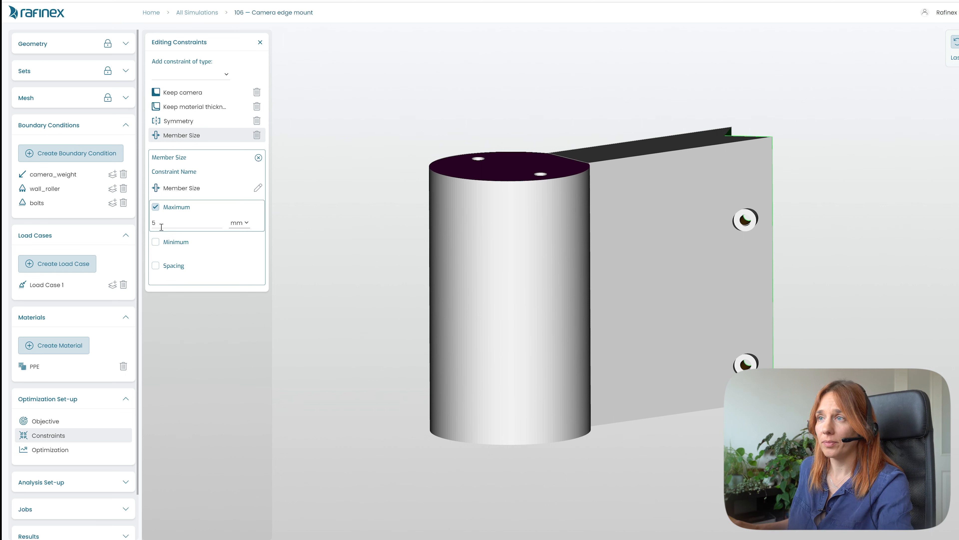
- Delete the Member Size and Symmetry constraints
left_click(259, 158)
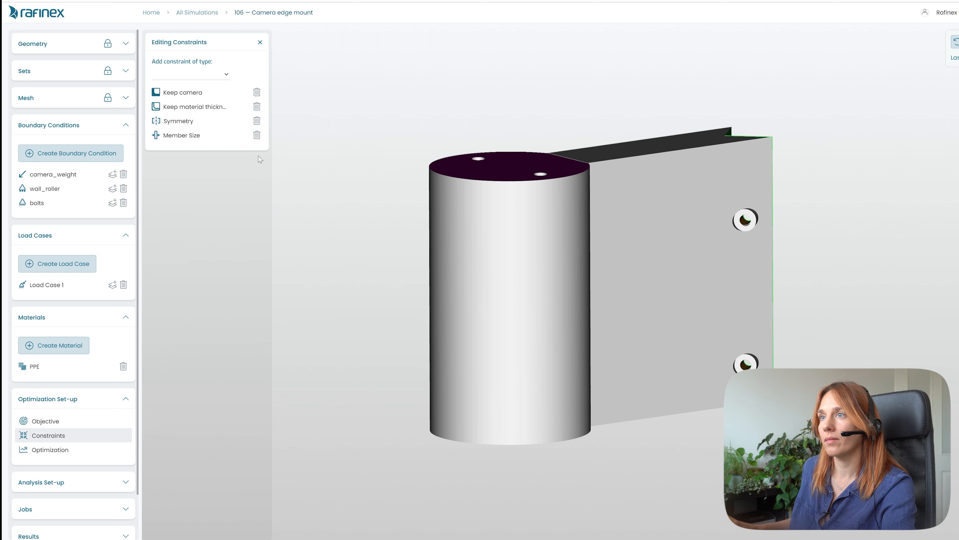
left_click(257, 135)
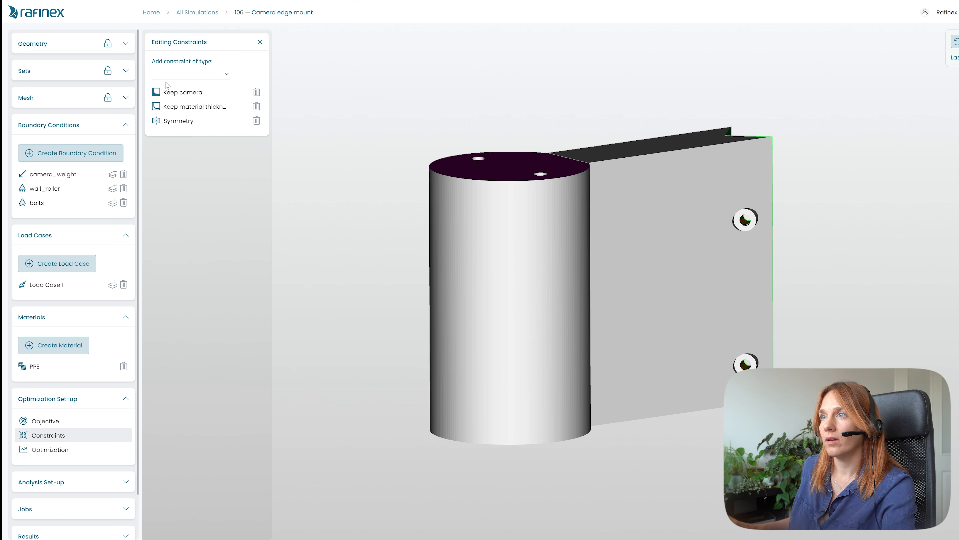
left_click(220, 78)
left_click(224, 77)
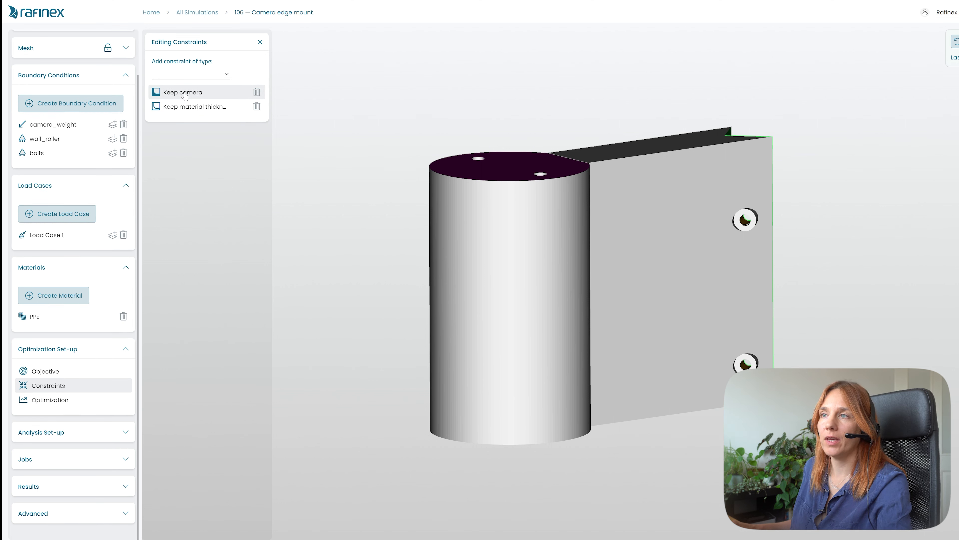
- Set the objective to Maximize stiffness with a volume constraint of 30% of total volume, and close the constraints editor
left_click(46, 373)
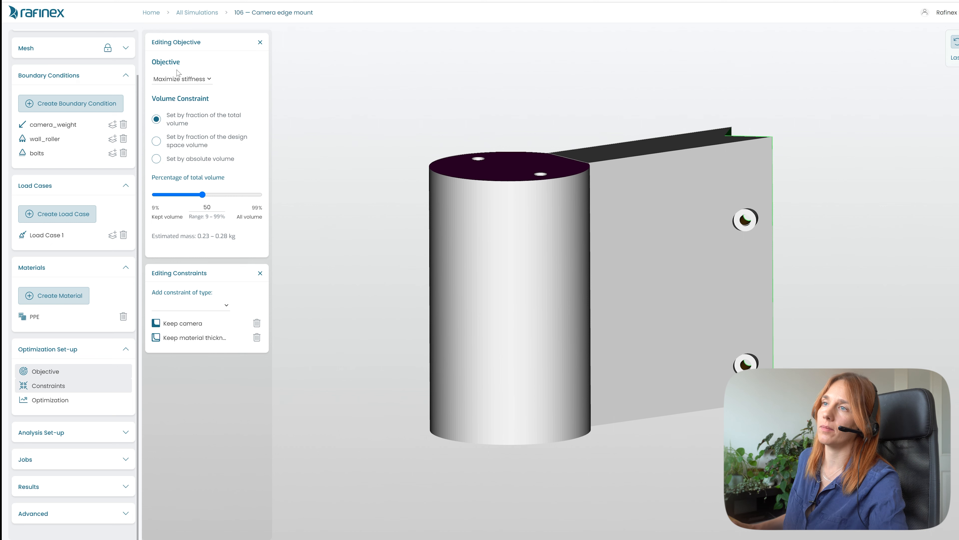
left_click(196, 82)
left_click(197, 85)
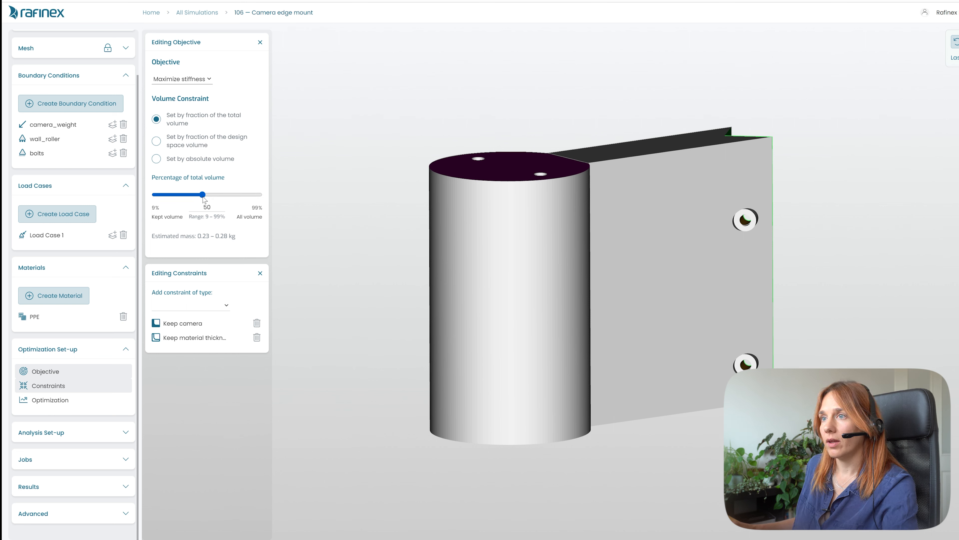
left_click_drag(203, 196, 181, 199)
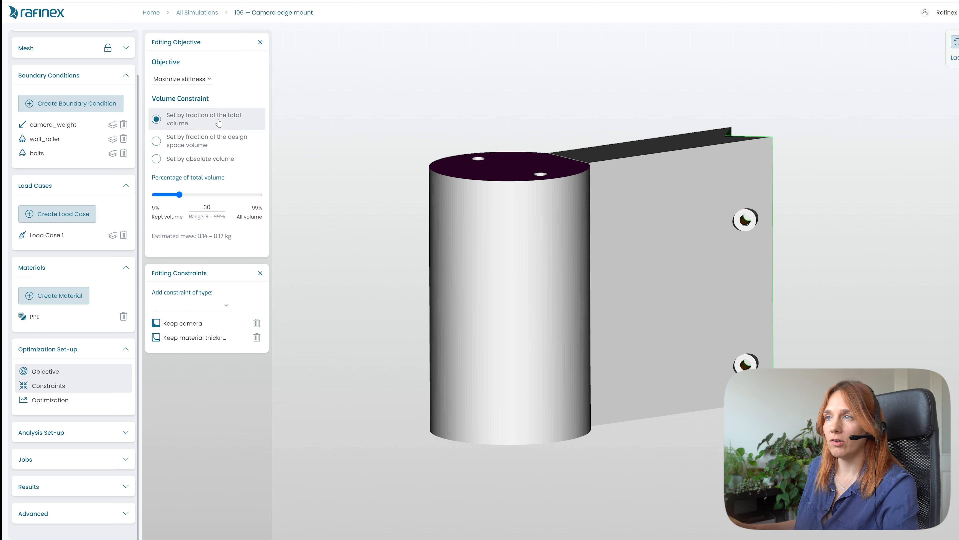
left_click(156, 141)
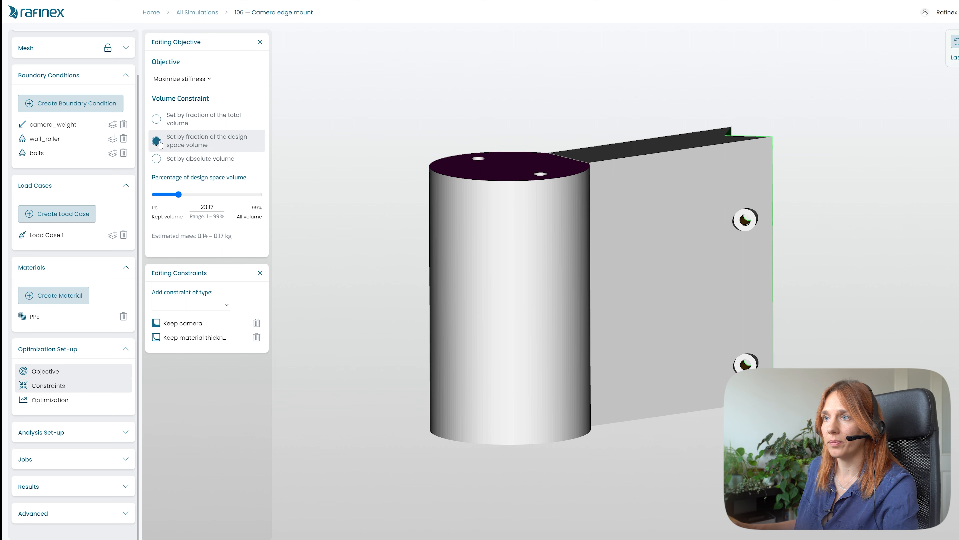
left_click(156, 159)
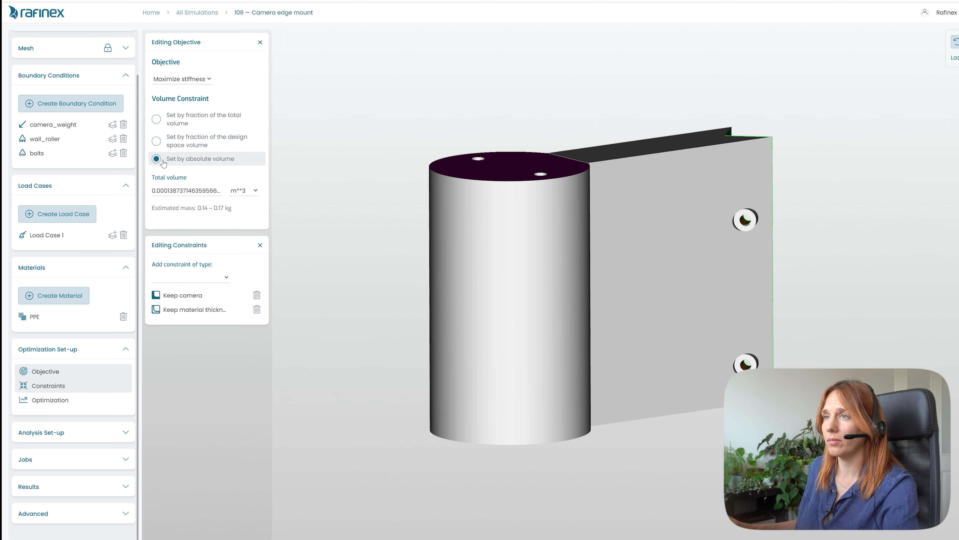
left_click(162, 124)
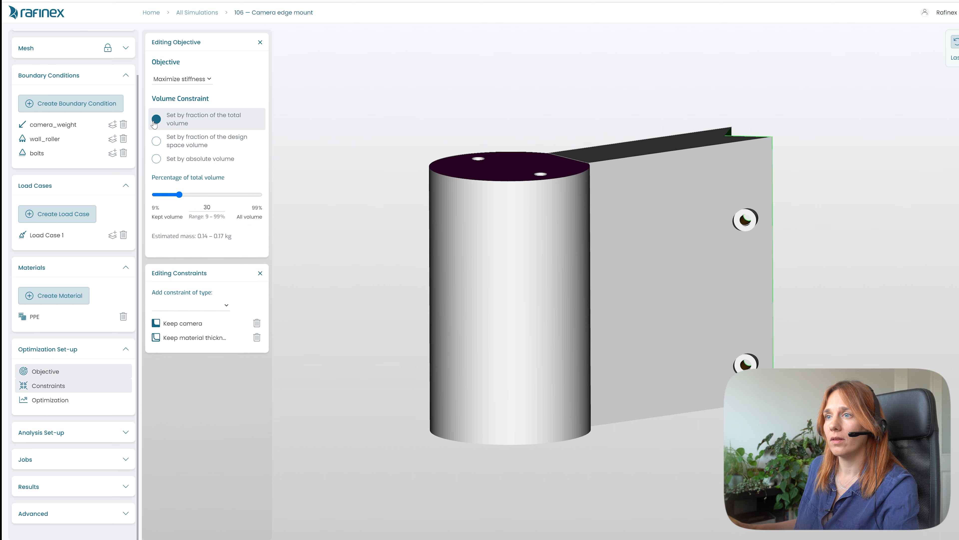
left_click(259, 272)
- Open the optimization set-up, include Load Case 1, and keep the node increase factor at 2
left_click(51, 400)
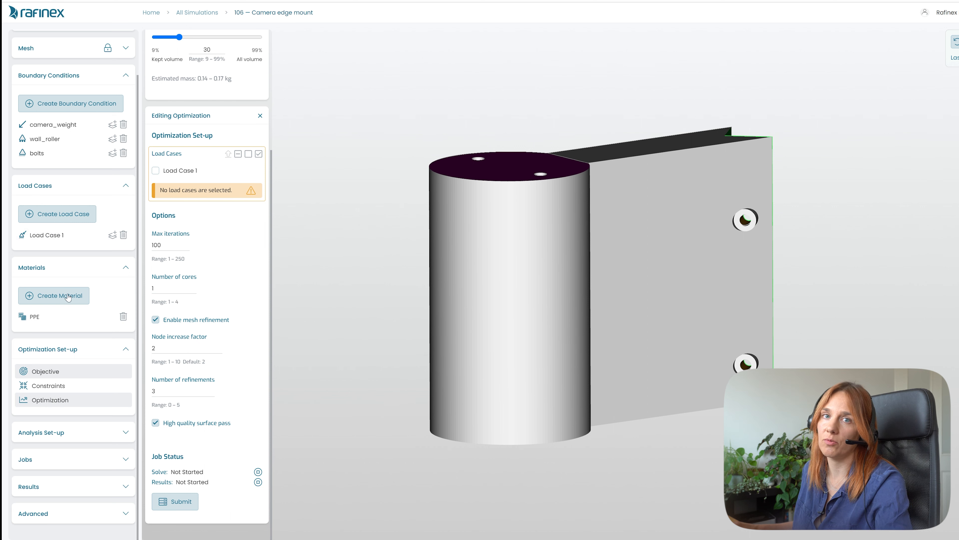
left_click(156, 170)
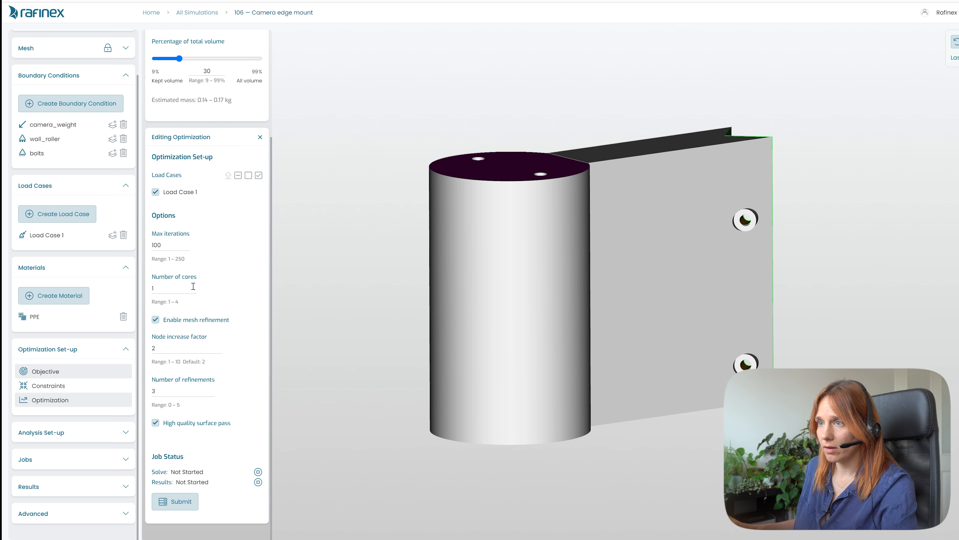
left_click(182, 287)
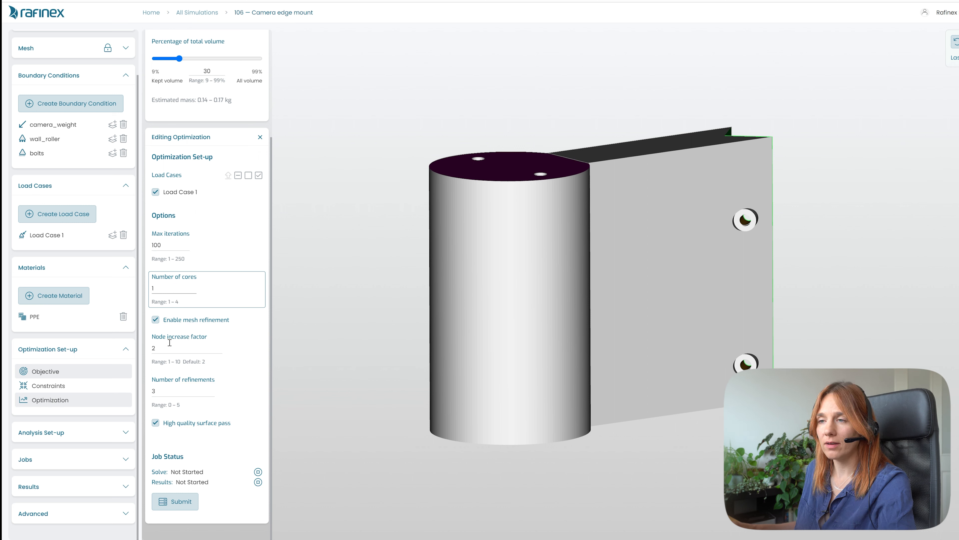
double_click(156, 347)
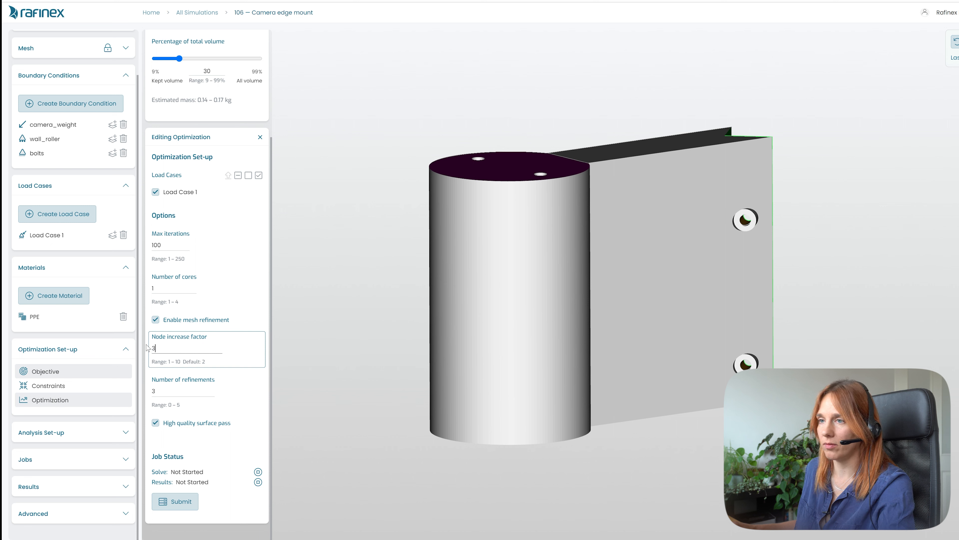
type("2")
- Open the mesh settings to review the mesh results
scroll(62, 178, "up", 1)
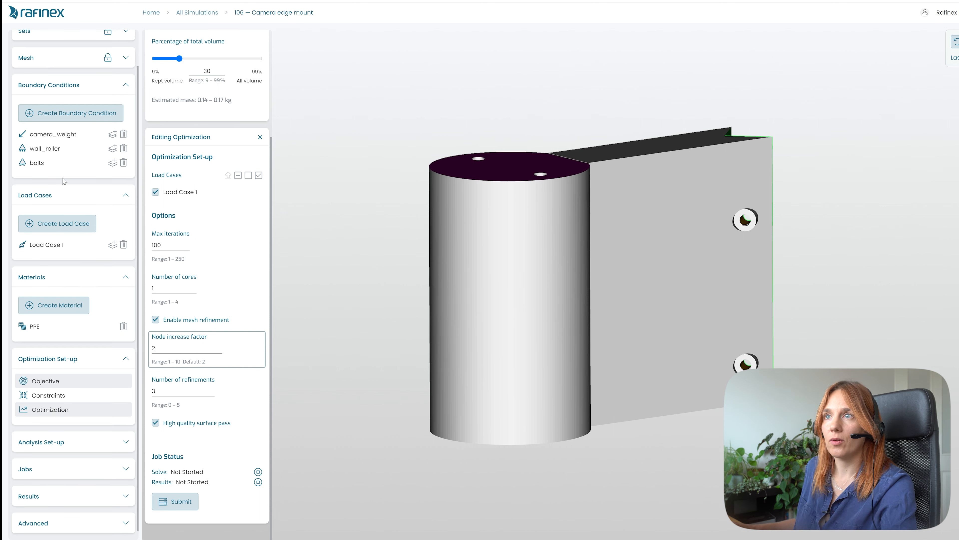
scroll(62, 178, "up", 2)
left_click(124, 98)
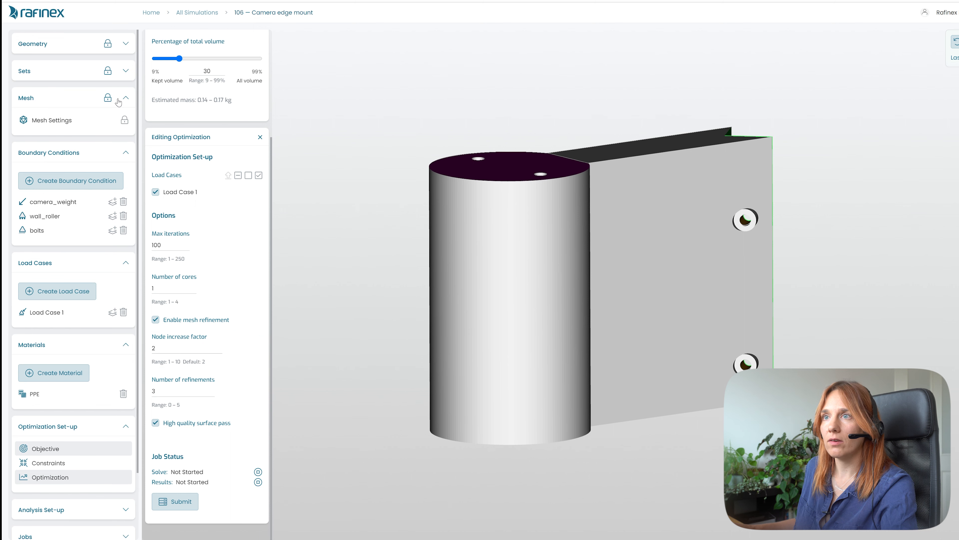
left_click(63, 121)
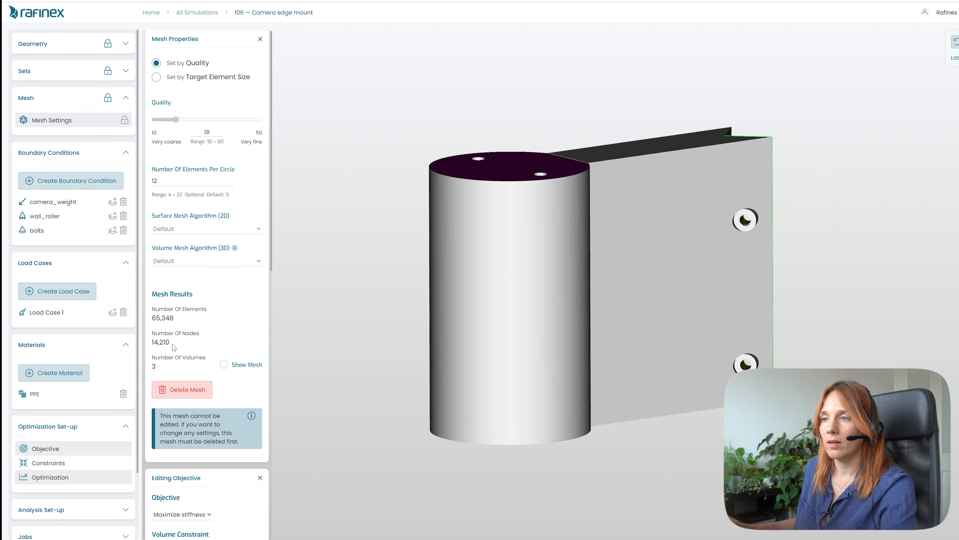
left_click_drag(157, 344, 168, 351)
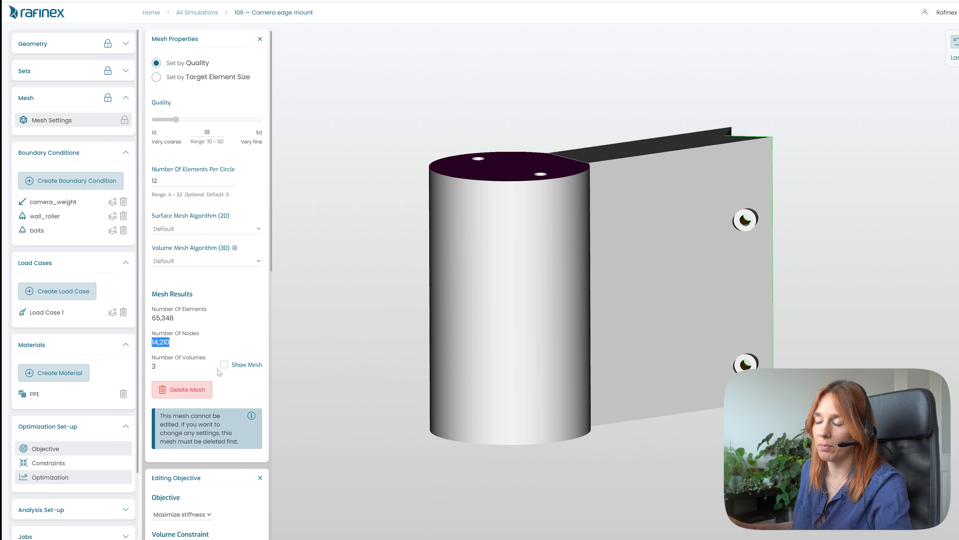
- Set the number of mesh refinements to 1 in the optimization set-up
scroll(166, 355, "down", 5)
scroll(159, 350, "down", 8)
left_click(163, 392)
left_click_drag(162, 393, 151, 392)
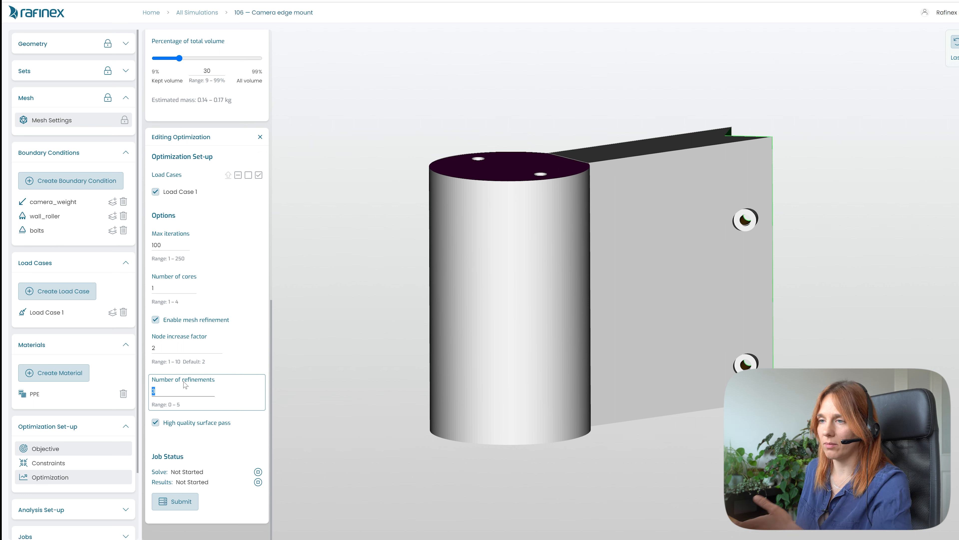
left_click(159, 392)
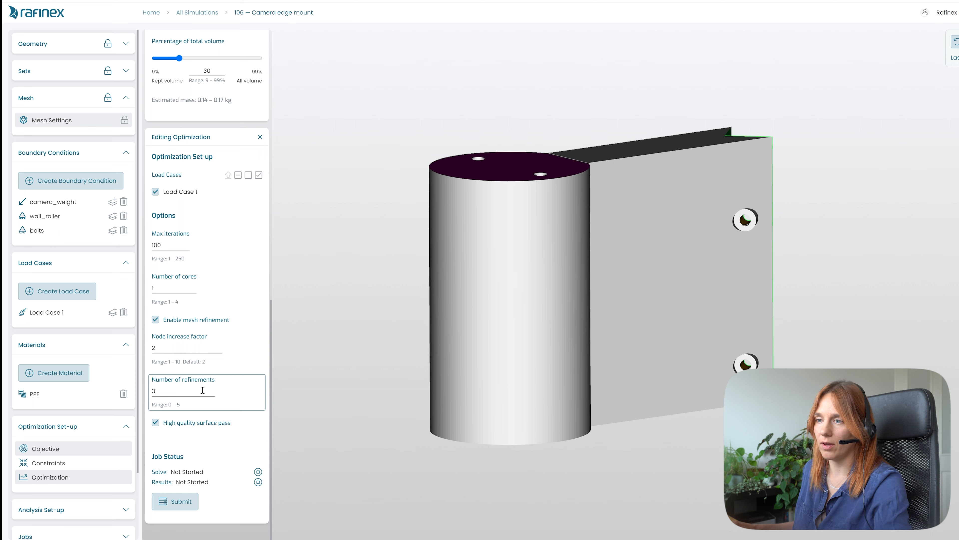
key("BackSpace")
type("1")
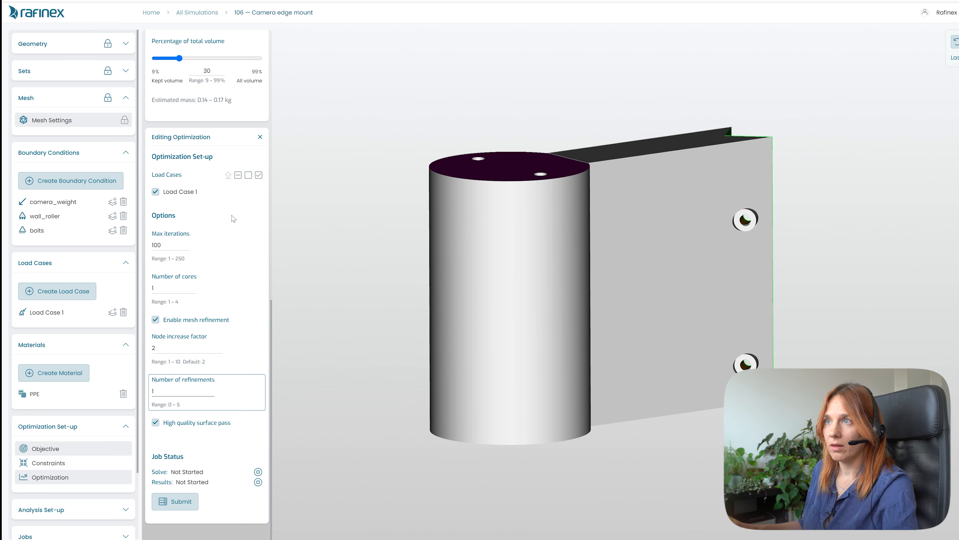
- Submit the optimization job
scroll(231, 273, "up", 6)
scroll(231, 273, "down", 6)
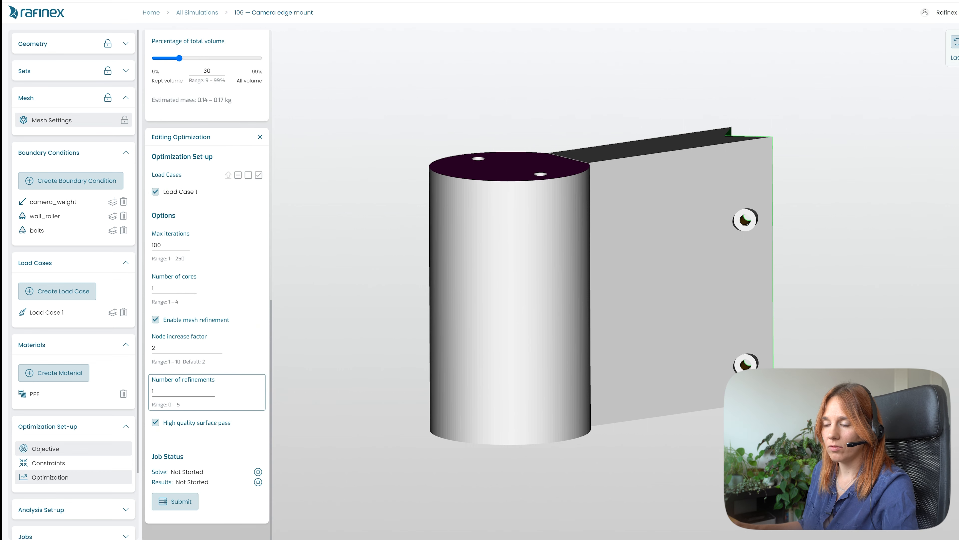
left_click(180, 502)
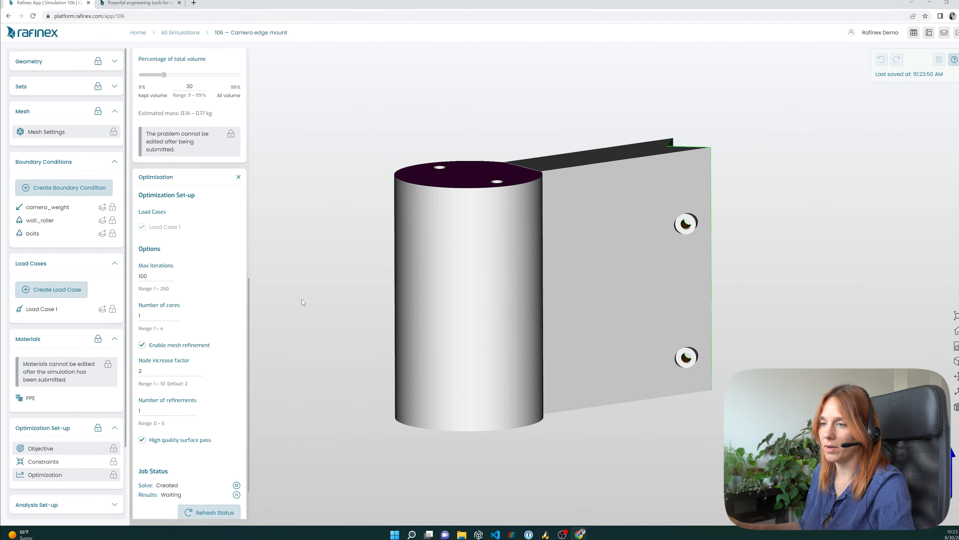
- Close the optimization and objective editors and expand the Analysis Set-up section
scroll(161, 318, "down", 1)
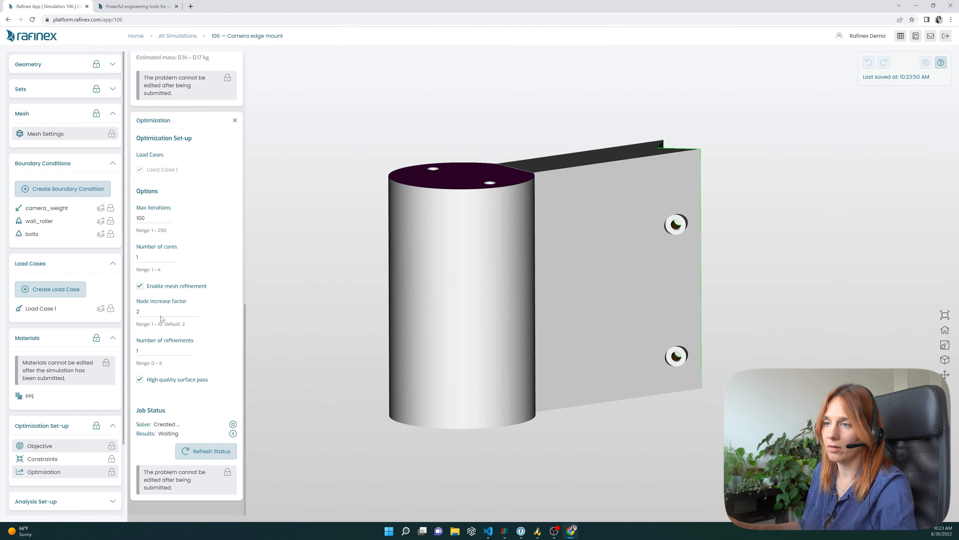
left_click(234, 120)
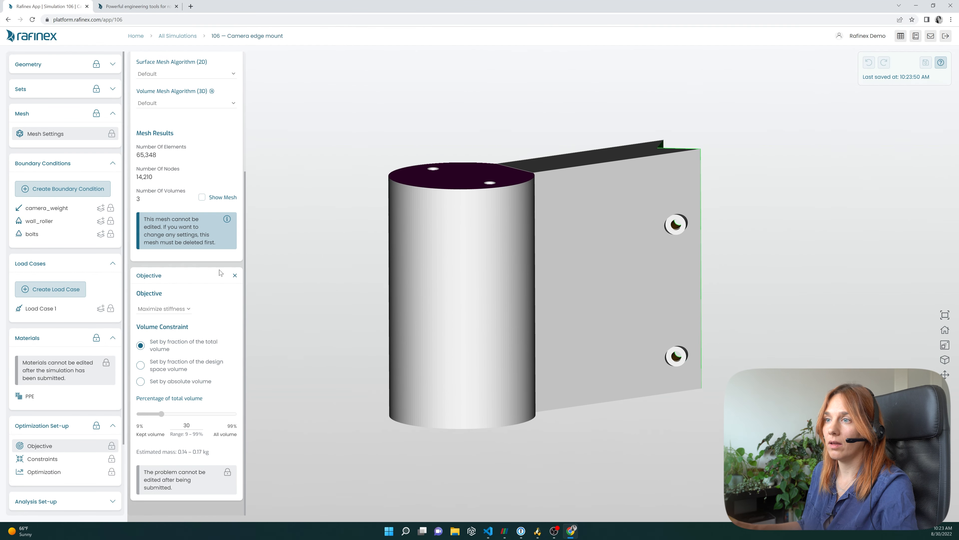
left_click(235, 276)
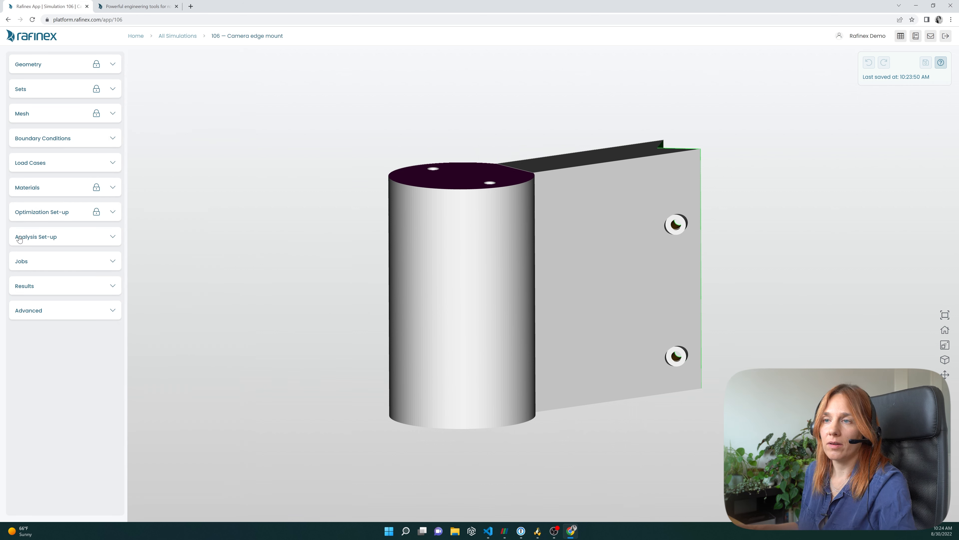
left_click(113, 238)
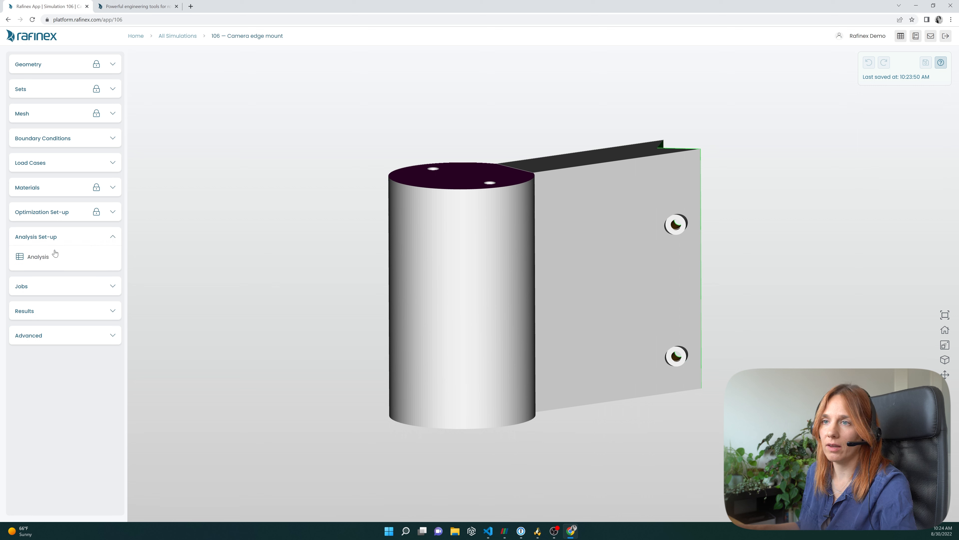
- Open the analysis set-up and select Load Case 1 for the structural linear analysis
left_click(36, 258)
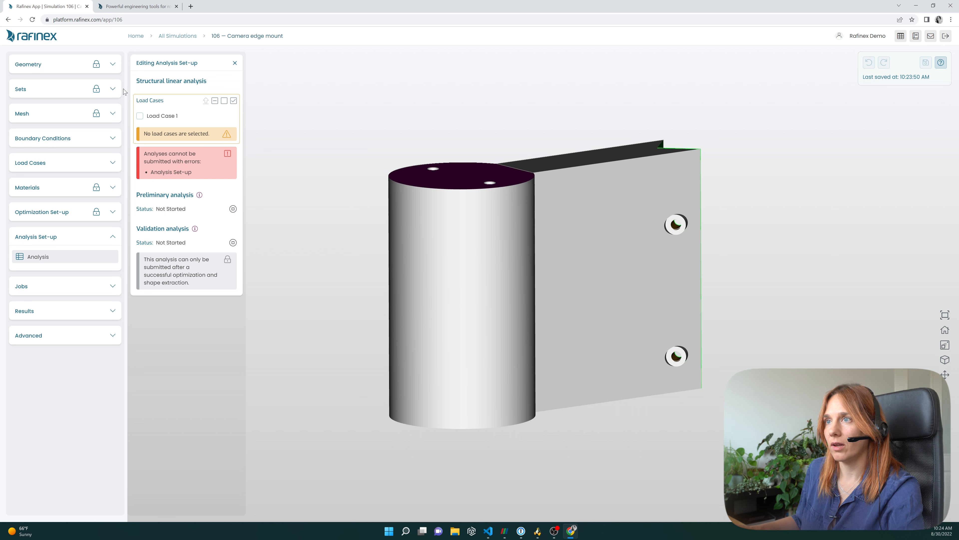
left_click(140, 116)
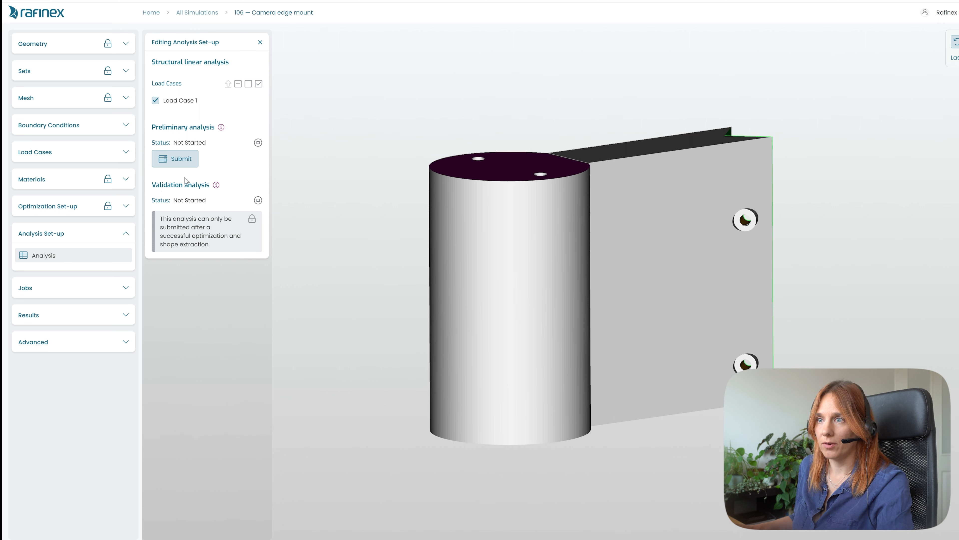
left_click(125, 241)
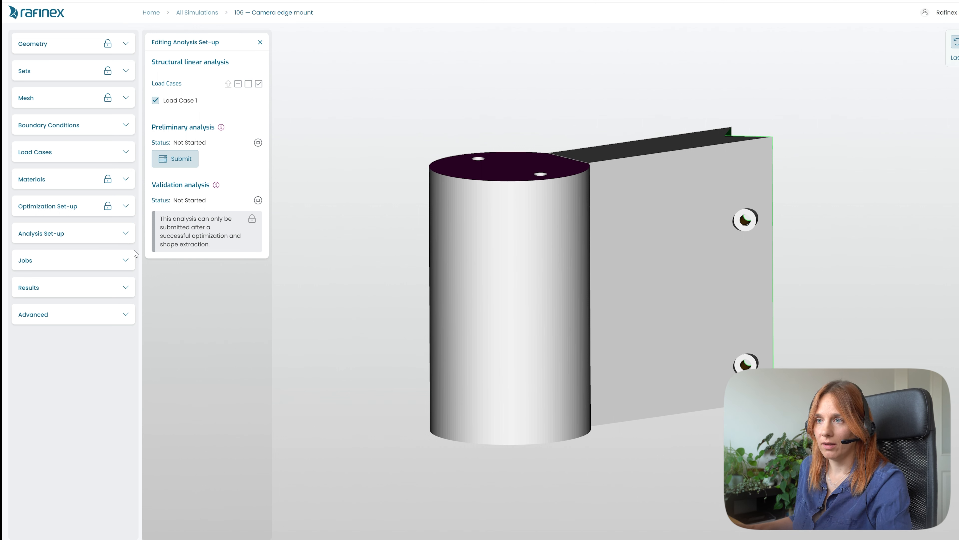
- Review the job status and the volume mesh log at its different log levels
left_click(125, 262)
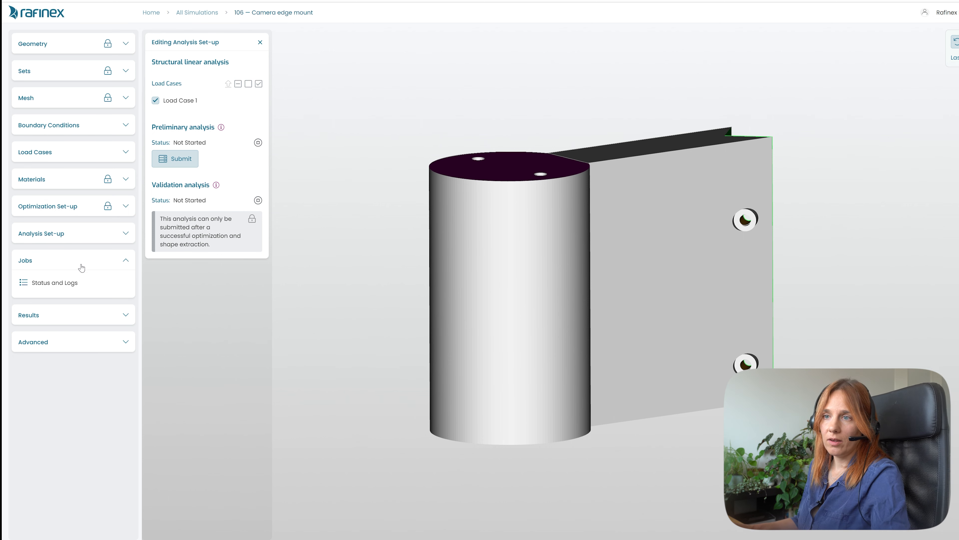
left_click(79, 286)
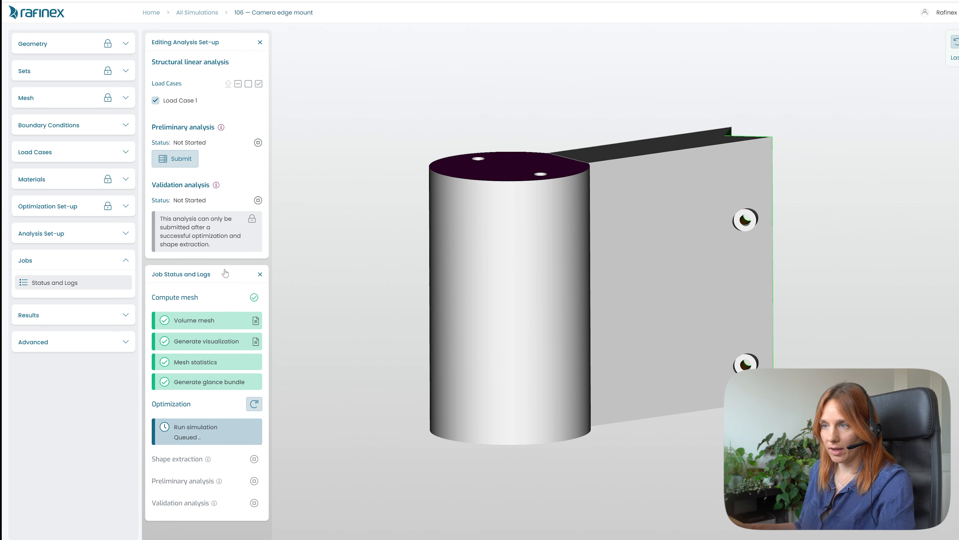
left_click(255, 321)
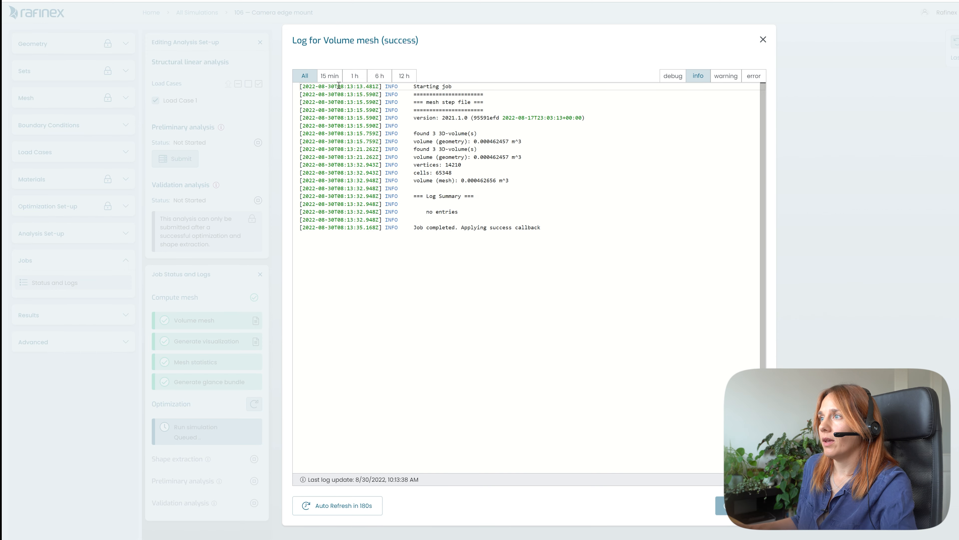
left_click(737, 77)
left_click(753, 78)
left_click(672, 76)
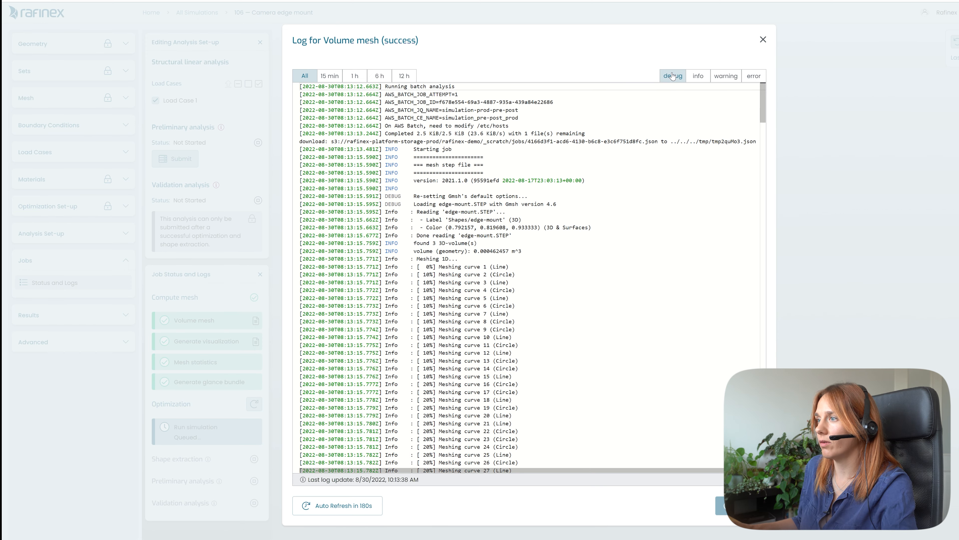
scroll(456, 226, "down", 10)
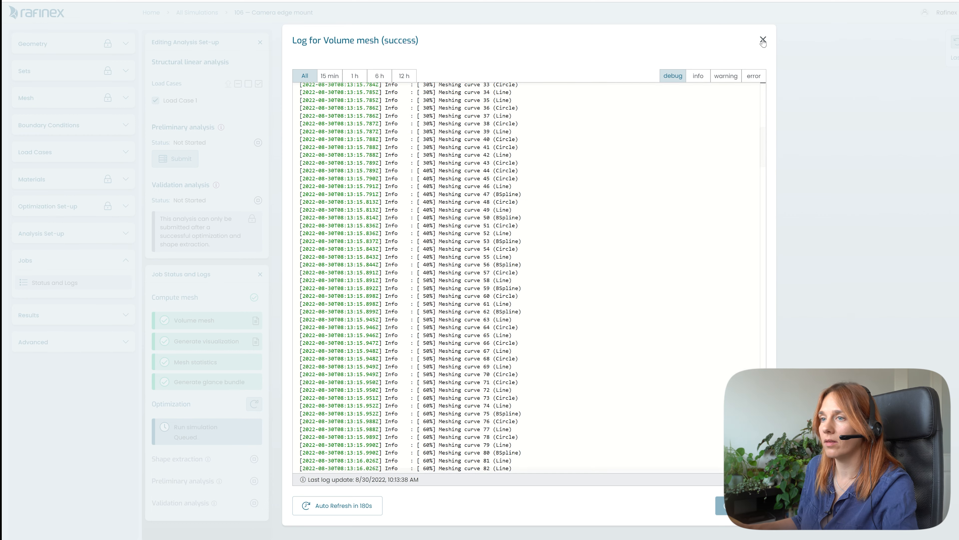
left_click(238, 348)
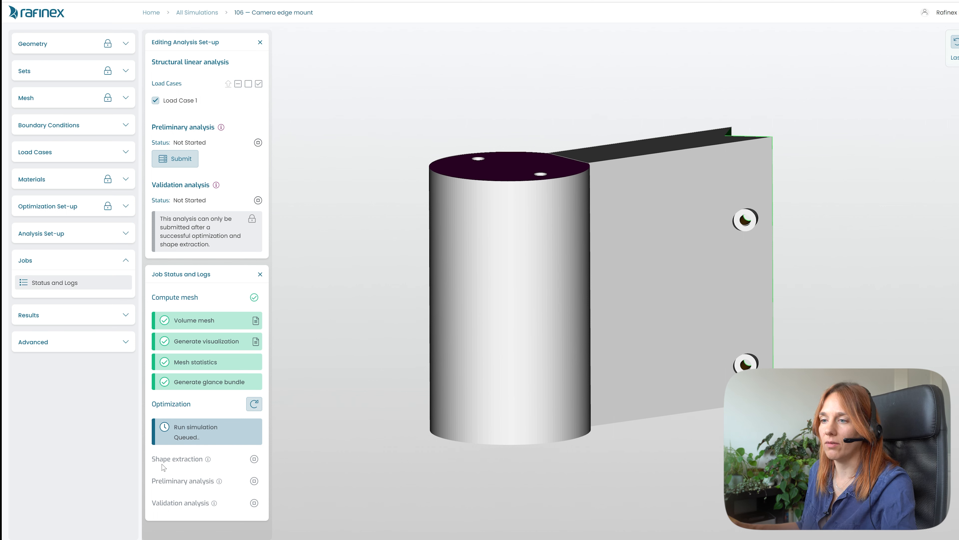
left_click(260, 274)
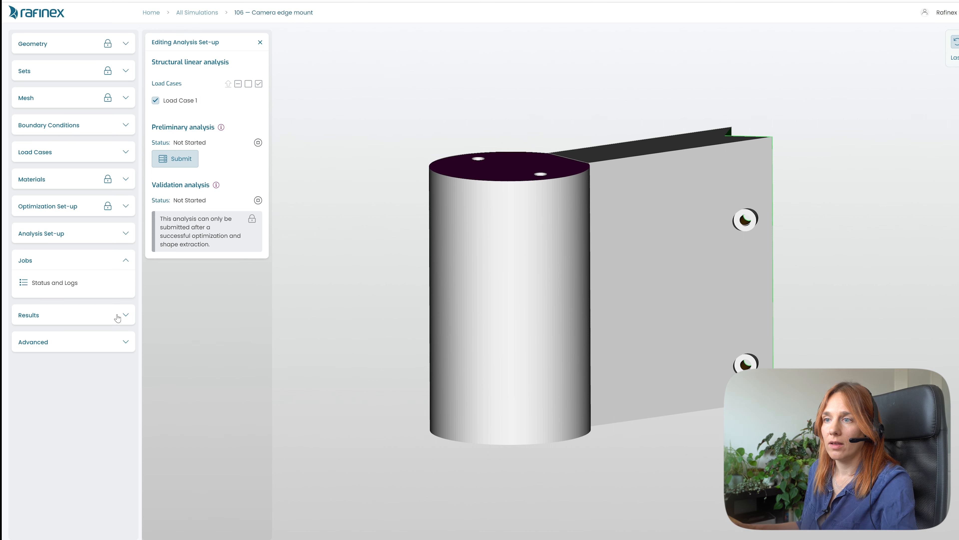
- Open the model editor from the advanced options and browse through the model definition
left_click(93, 347)
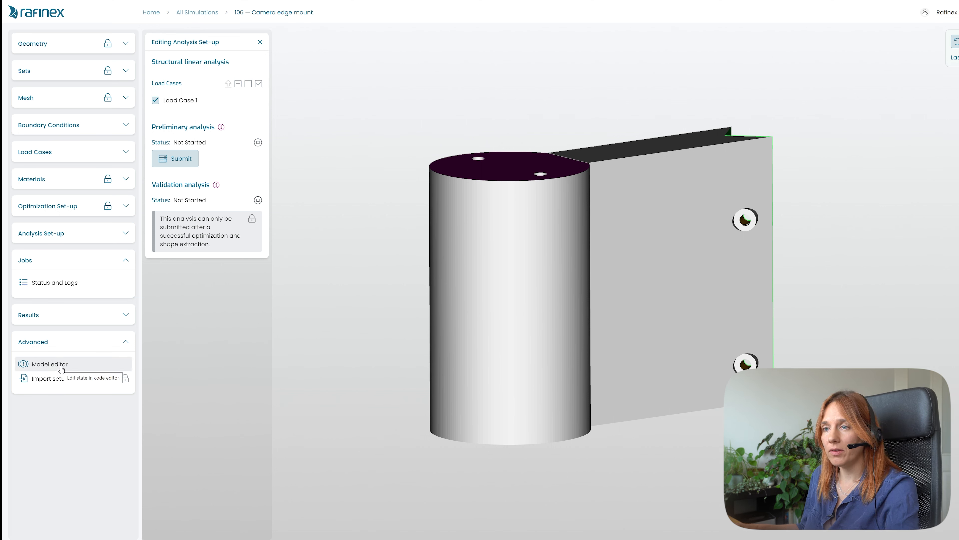
left_click(61, 366)
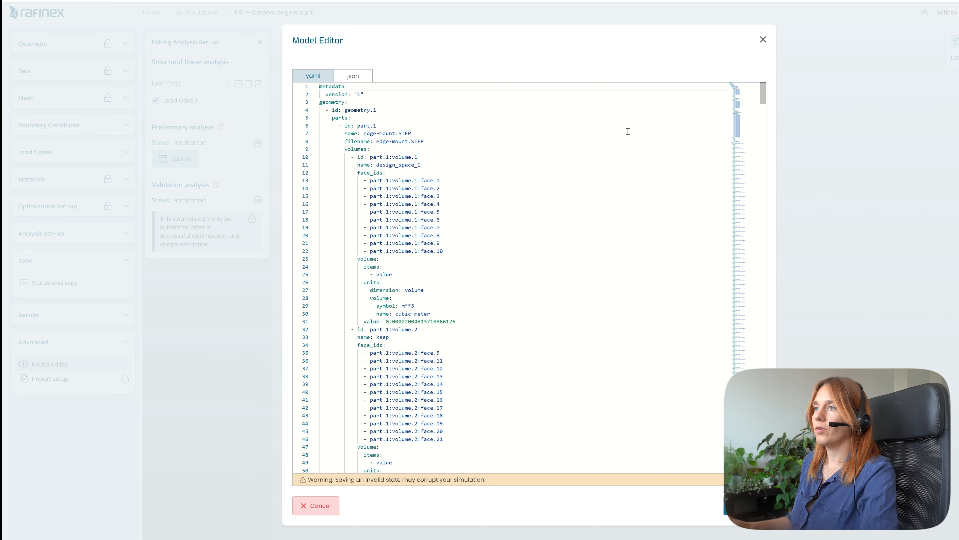
scroll(456, 287, "down", 10)
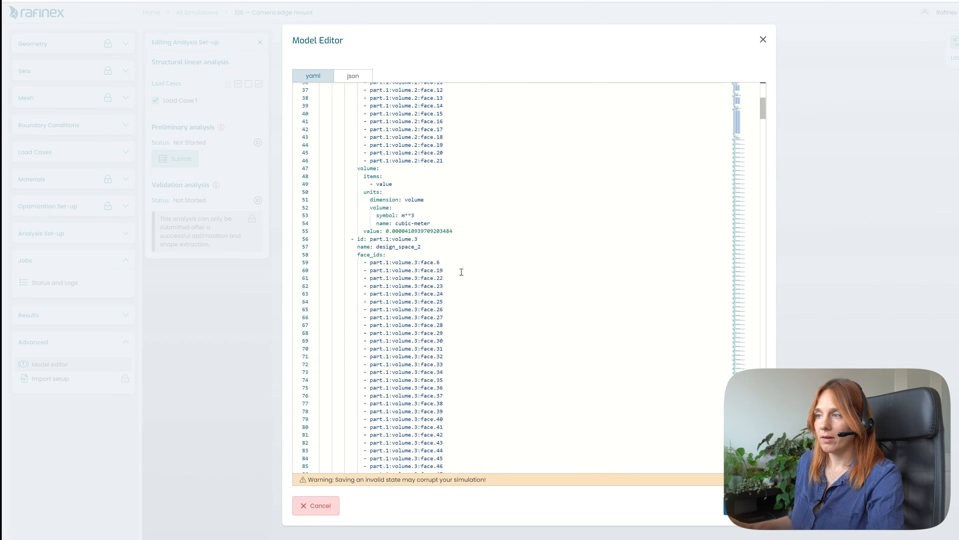
scroll(458, 259, "down", 12)
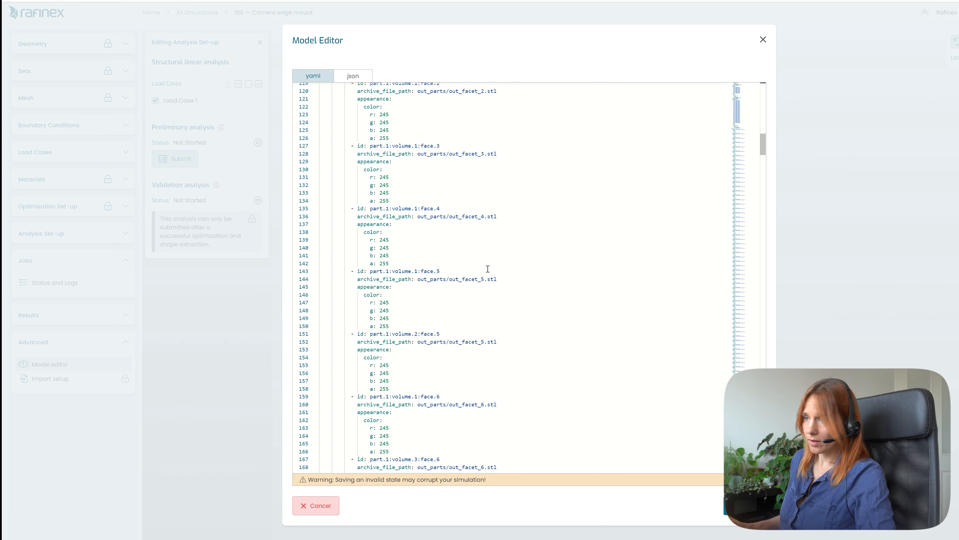
scroll(762, 167, "down", 7)
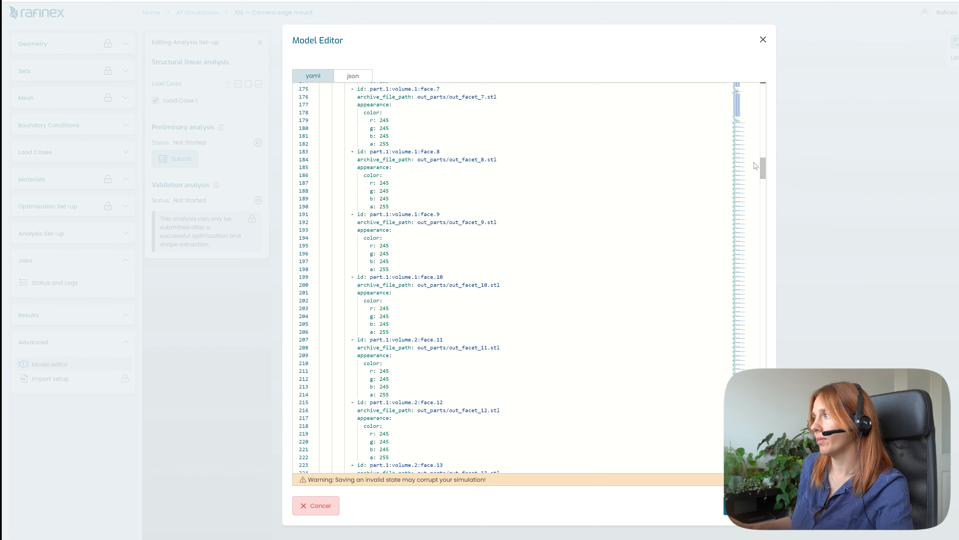
left_click_drag(763, 167, 757, 406)
left_click(481, 236)
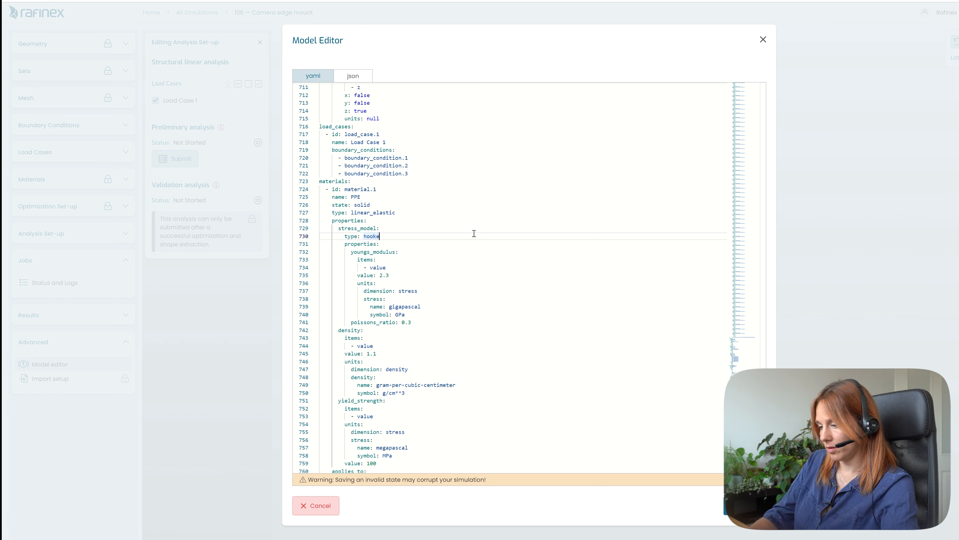
type("r")
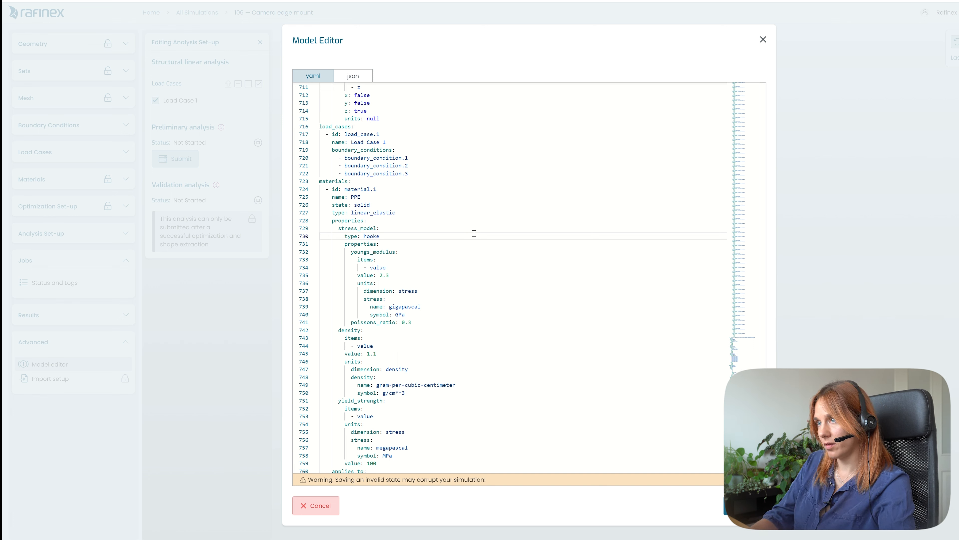
- Search the model definition for "refinement" and examine the mesh refinement and mesh options
key("ctrl+f")
type("refinem")
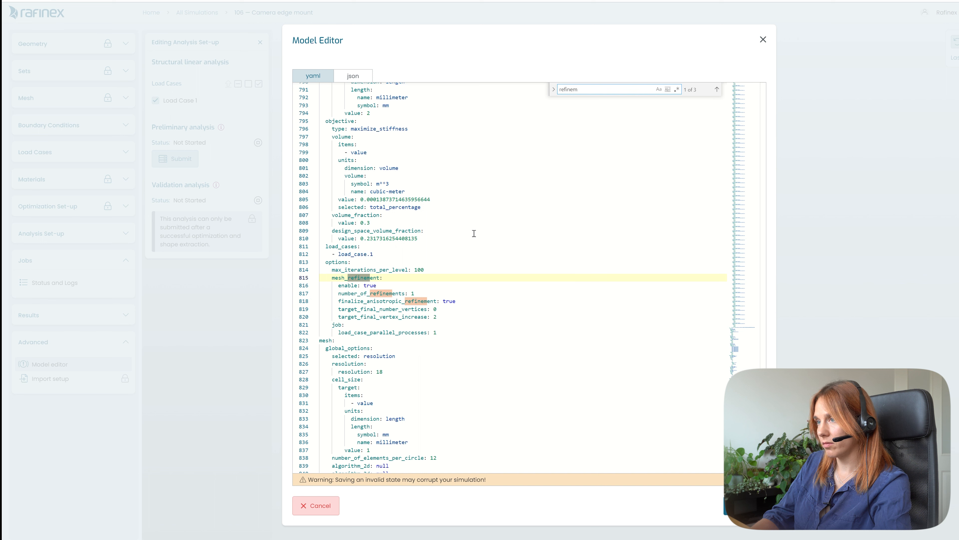
type("ent")
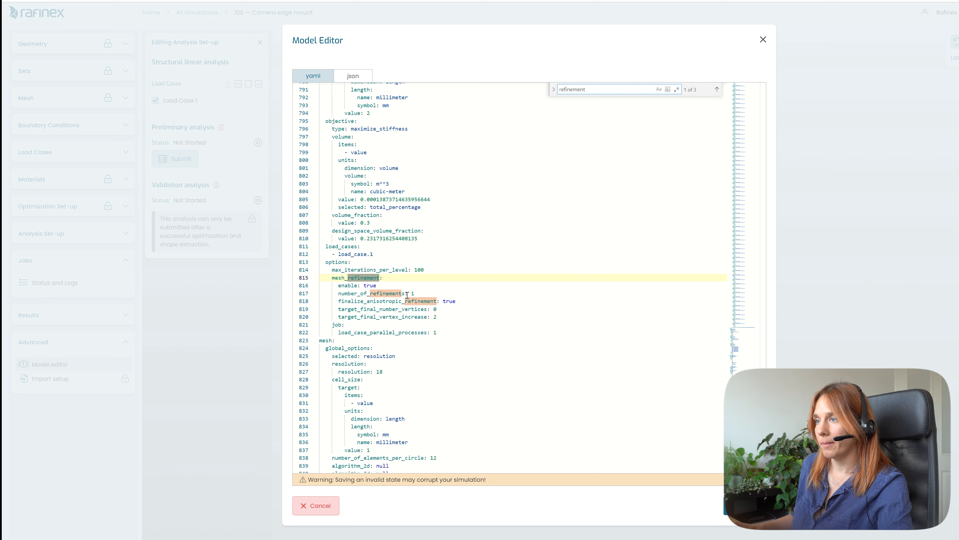
left_click_drag(438, 321, 338, 318)
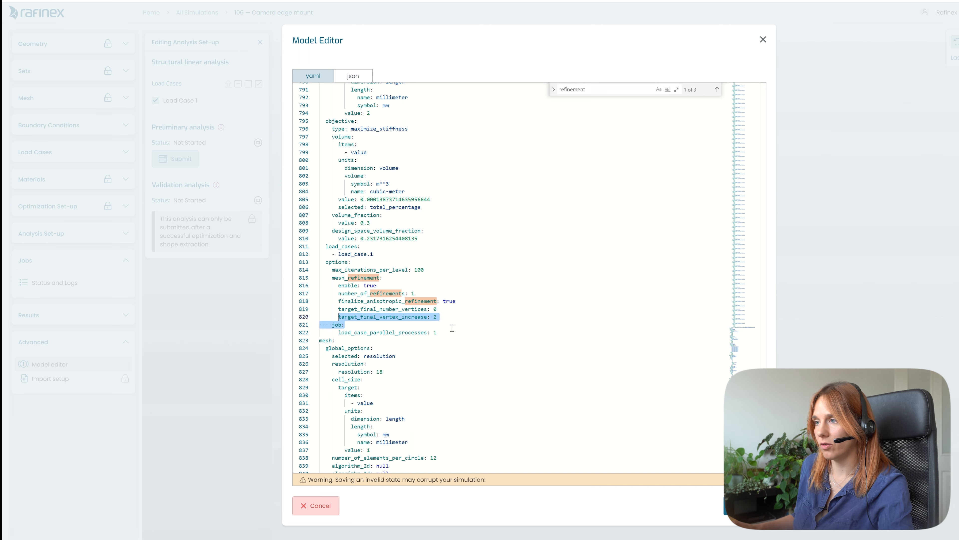
scroll(461, 332, "down", 3)
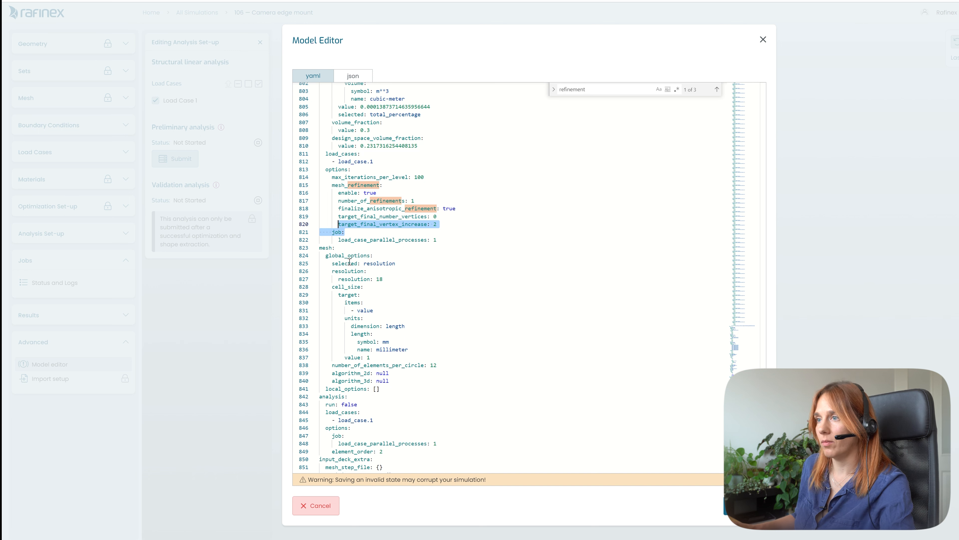
left_click_drag(322, 250, 389, 342)
scroll(431, 329, "down", 3)
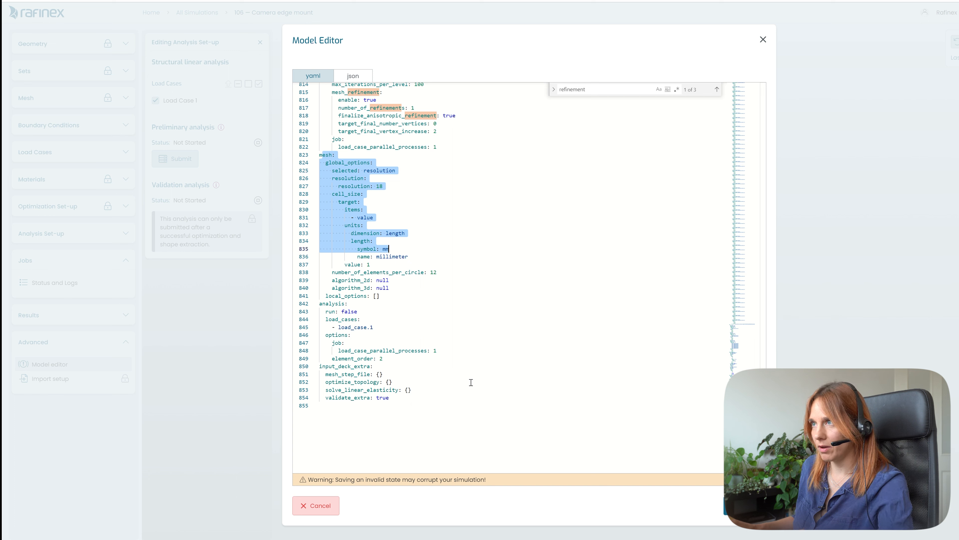
scroll(485, 340, "up", 20)
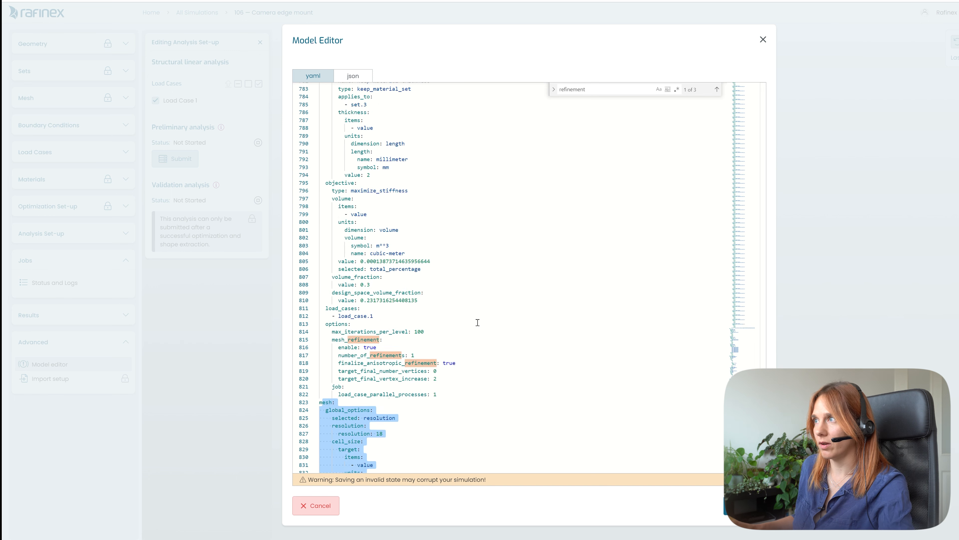
left_click(763, 40)
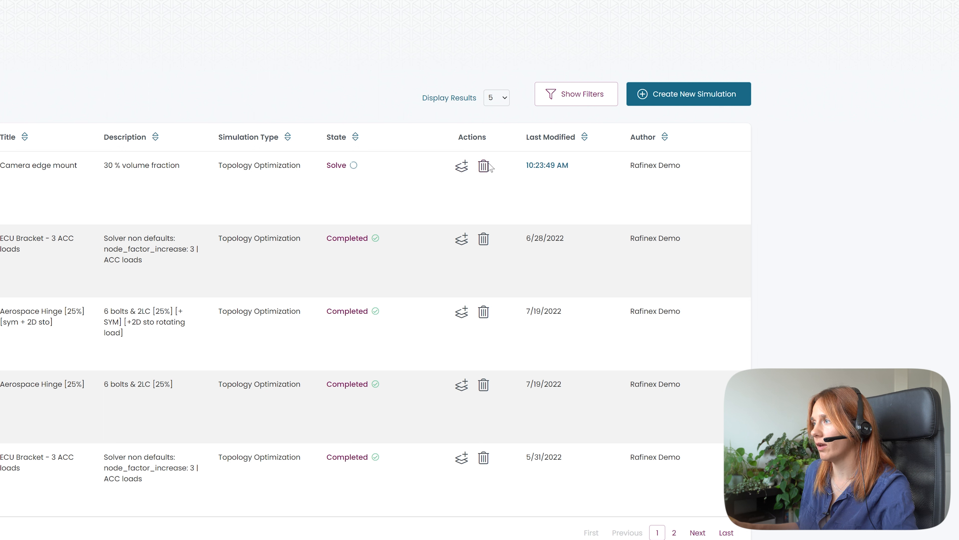
- Start cloning the Camera edge mount simulation and remove the clone suffix from its title
left_click(462, 167)
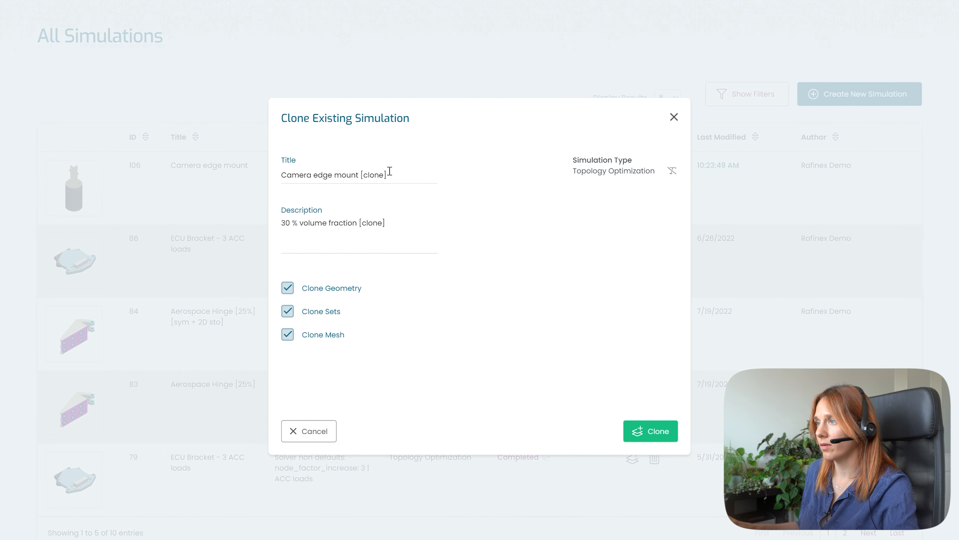
left_click(393, 168)
key("BackSpace")
key("BackSpace")
key("BackSpace")
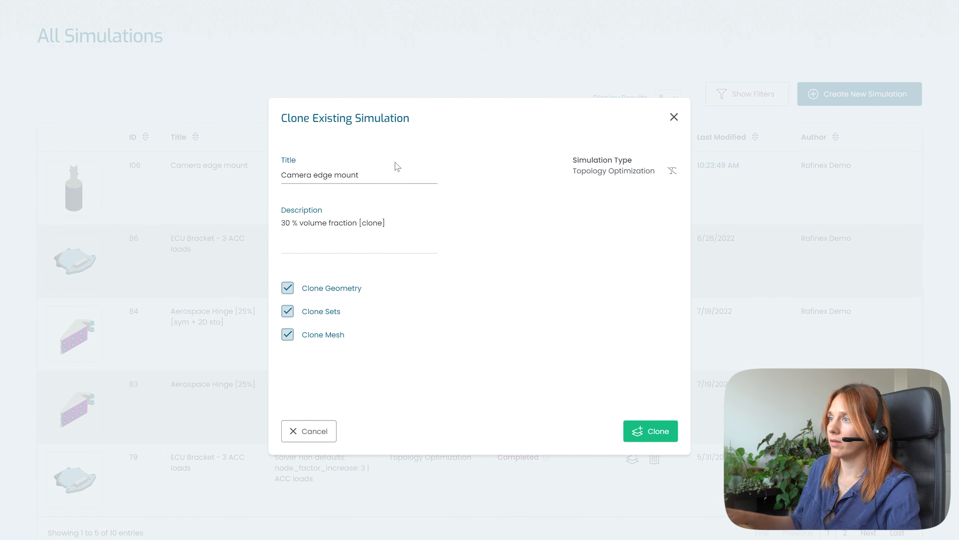
- Edit the volume fraction percentage in the clone's description
left_click(295, 222)
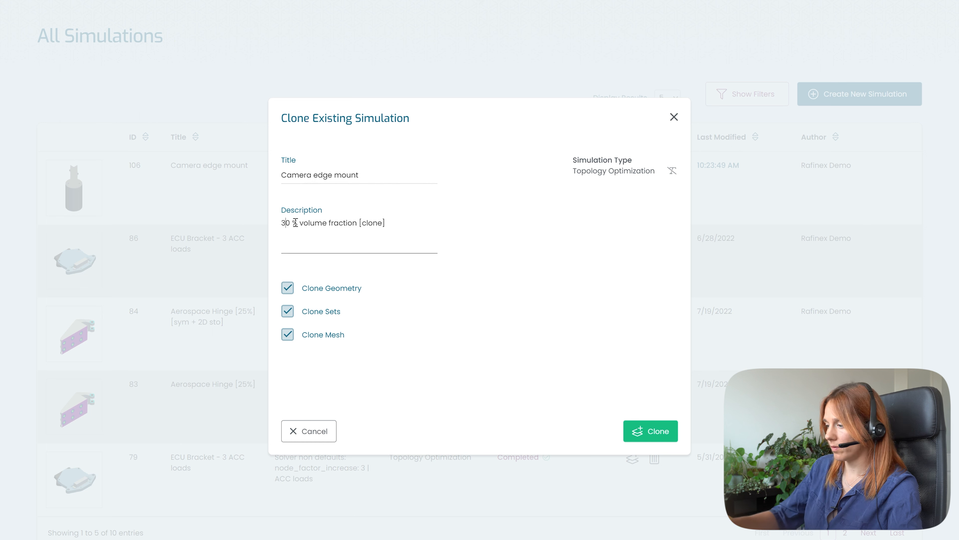
key("BackSpace")
key("BackSpace")
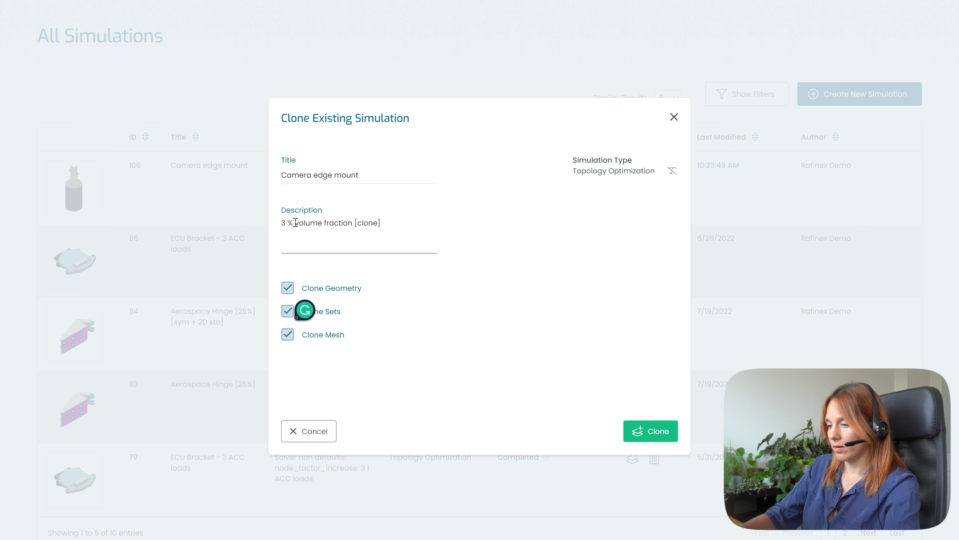
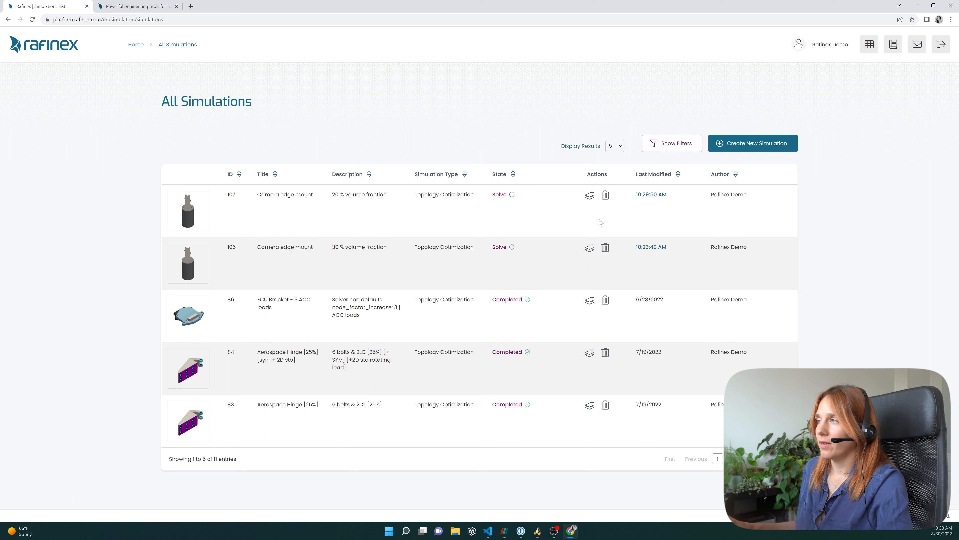
- Clone the Camera edge mount simulation 107 and rename the clone's title to "Camera edge mount modified"
left_click(589, 196)
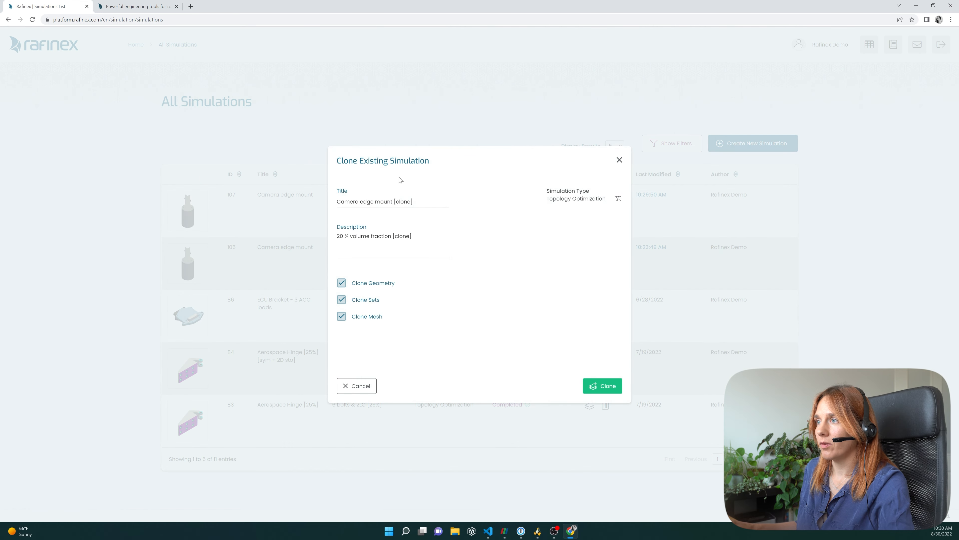
left_click(423, 201)
key("BackSpace")
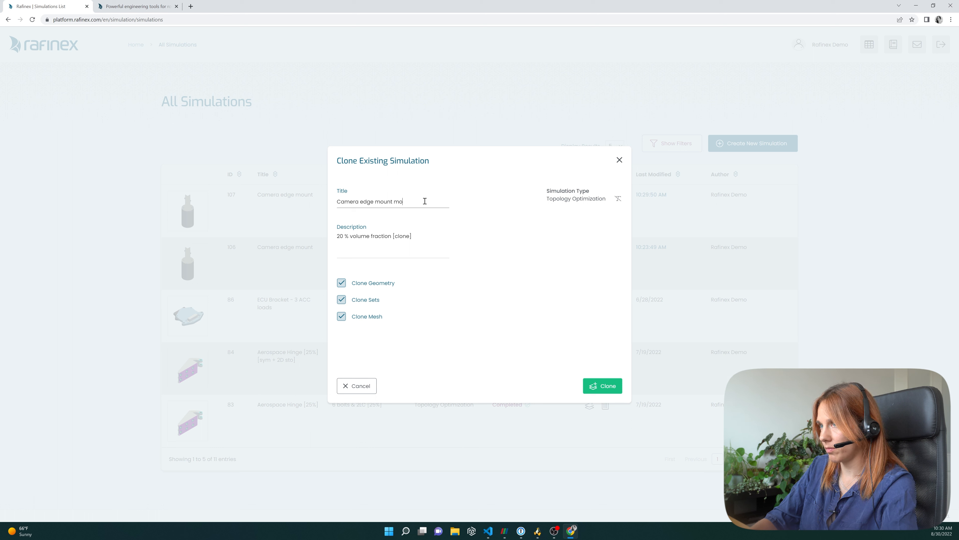
type("modified")
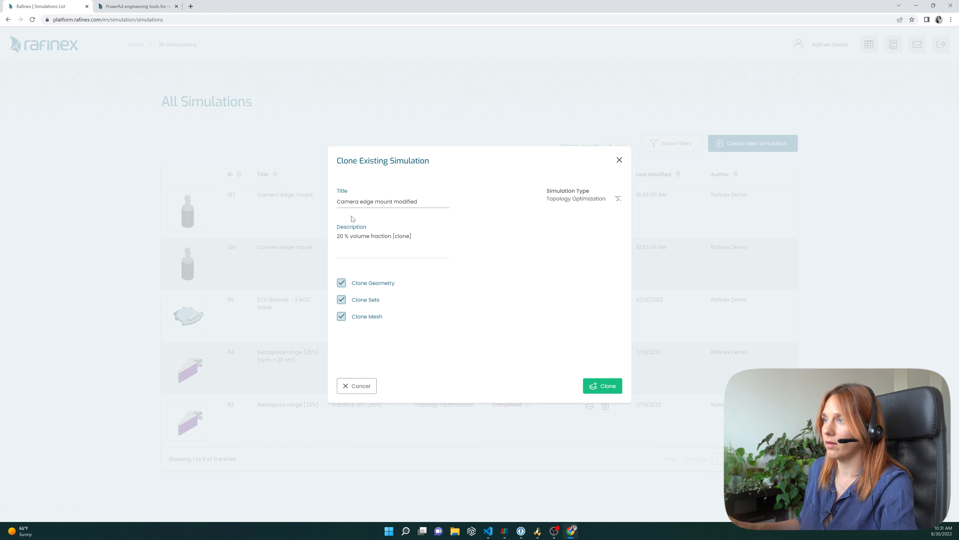
- Remove the "[clone]" suffix from the clone's description and create the clone
left_click(424, 234)
key("BackSpace")
key("BackSpace")
key("BackSpace")
key("BackSpace")
key("BackSpace")
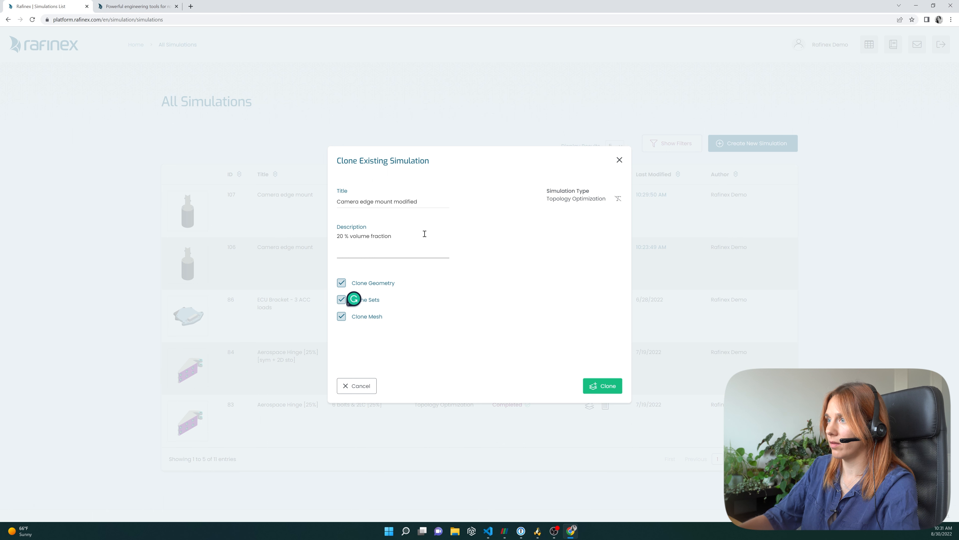
left_click(601, 387)
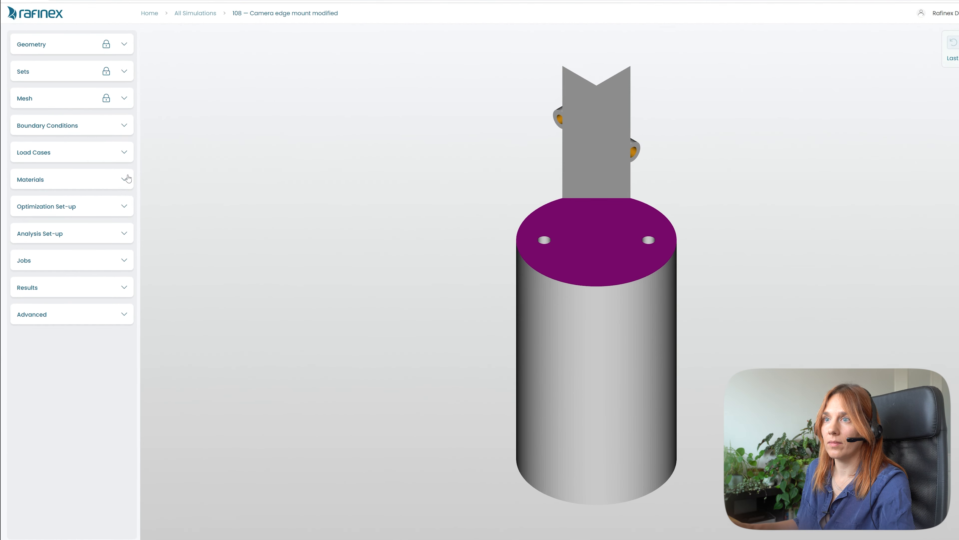
- Delete the clone's material and try to delete Load Case 1, accepting the optimization set-up warning
left_click(128, 178)
left_click(121, 225)
left_click(123, 151)
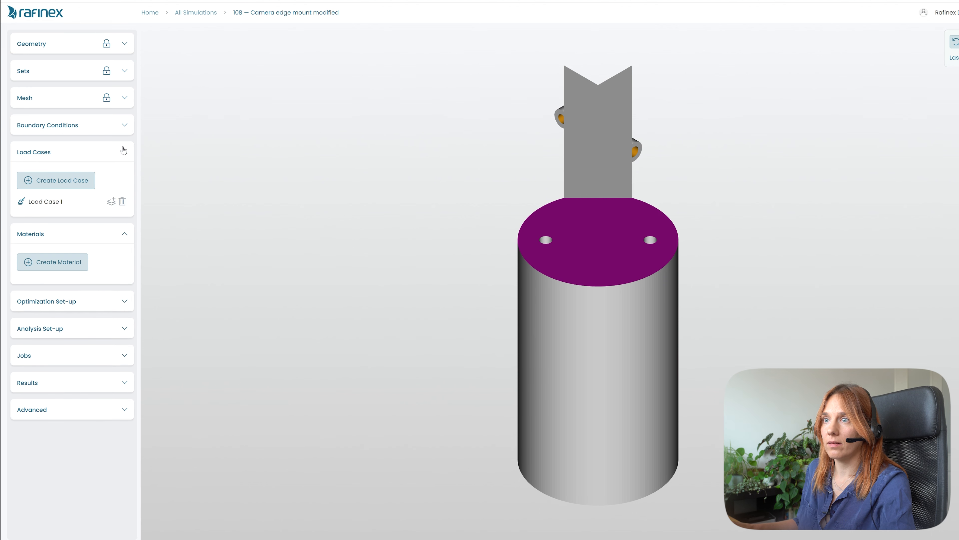
left_click(122, 201)
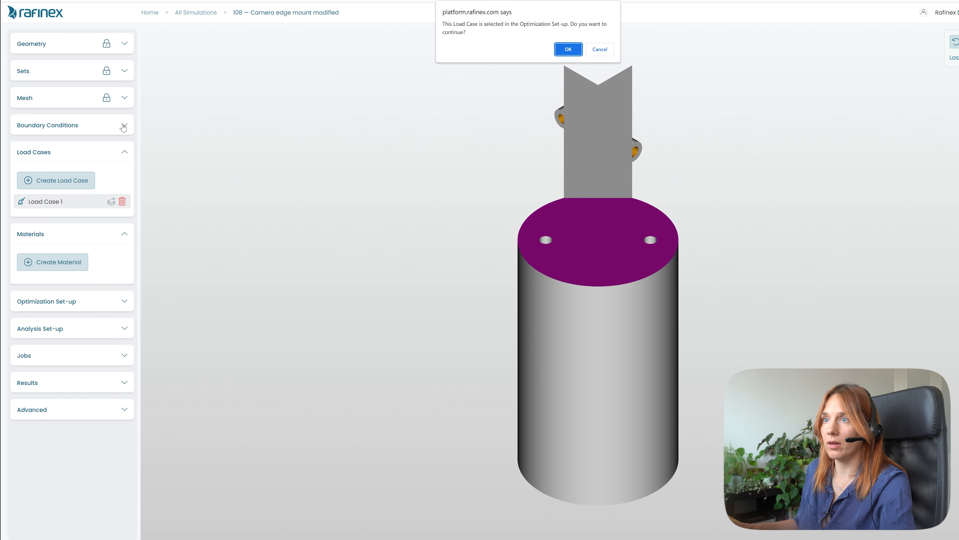
left_click(580, 50)
- Open the Objective, Constraints and Optimization set-up panels to review them
left_click(89, 308)
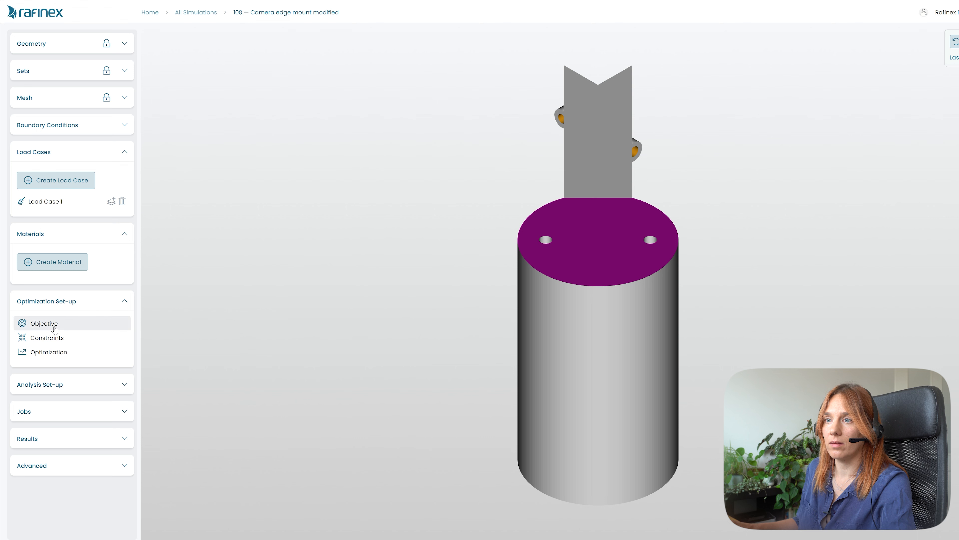
left_click(55, 329)
left_click(49, 352)
scroll(150, 132, "down", 2)
left_click(154, 180)
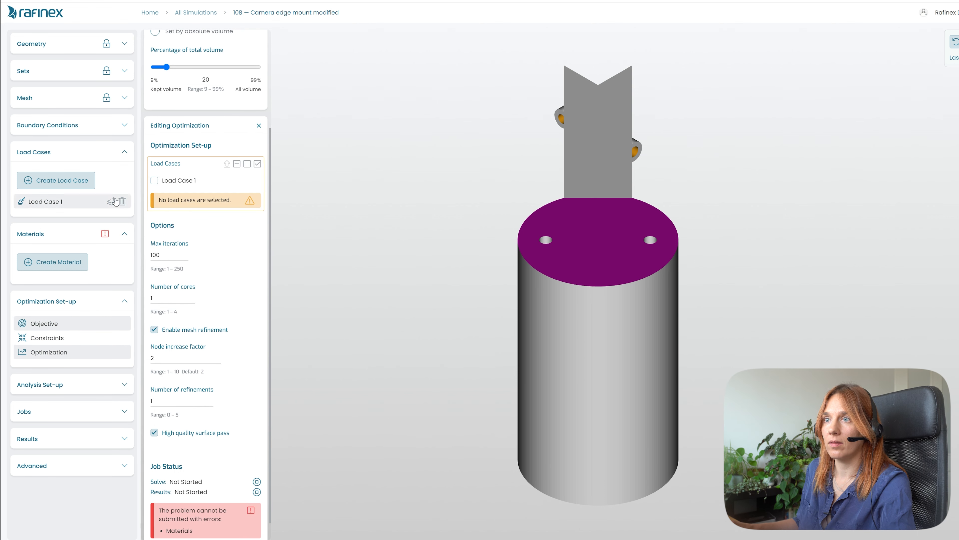
- Delete Load Case 1 and all boundary conditions, including camera_weight and bolts
left_click(121, 201)
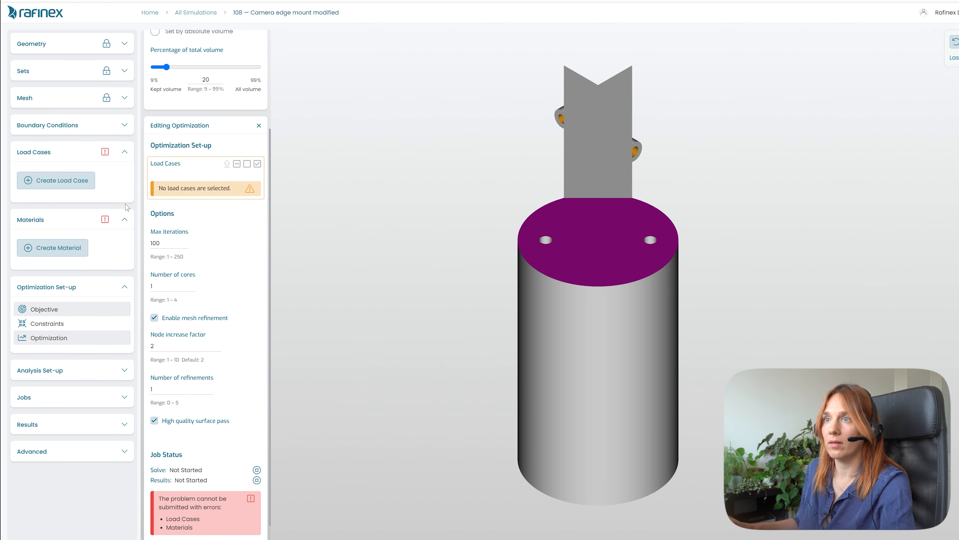
left_click(120, 125)
left_click(122, 189)
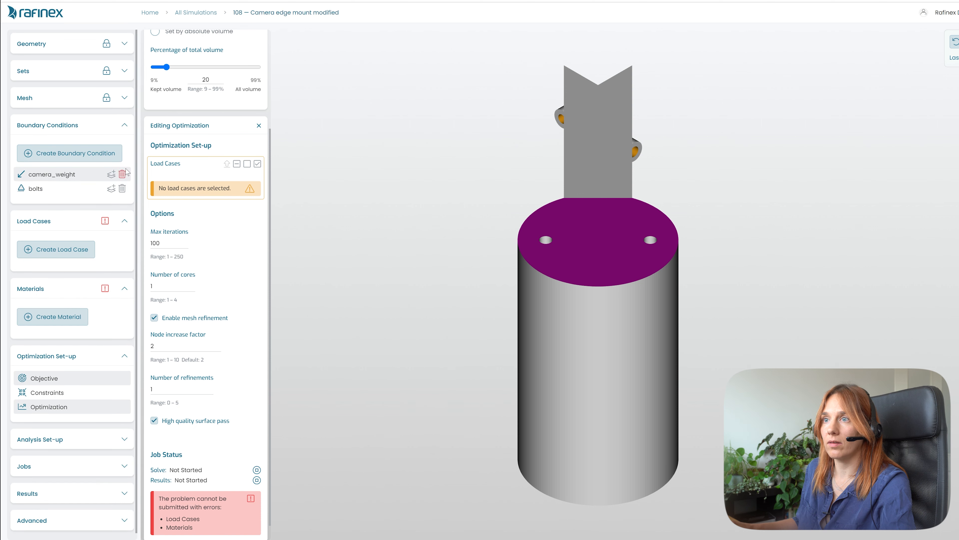
left_click(122, 174)
left_click(122, 174)
- Delete the existing mesh from the mesh settings and close the mesh panel
left_click(124, 98)
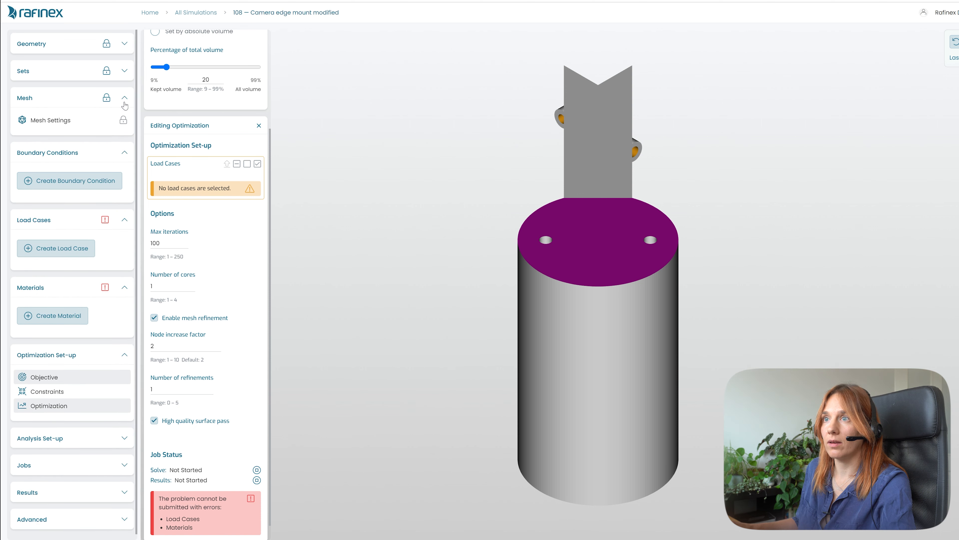
scroll(213, 81, "up", 3)
left_click(259, 258)
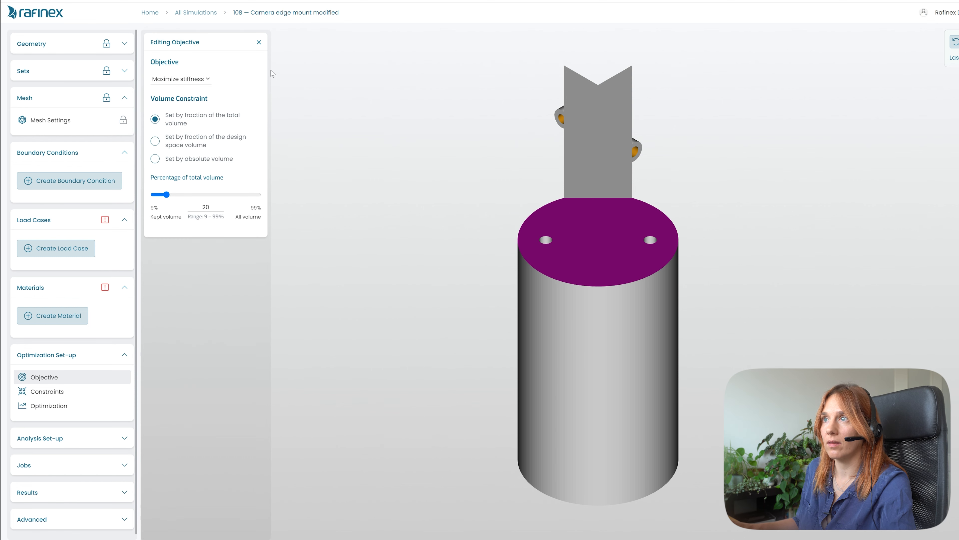
left_click(258, 42)
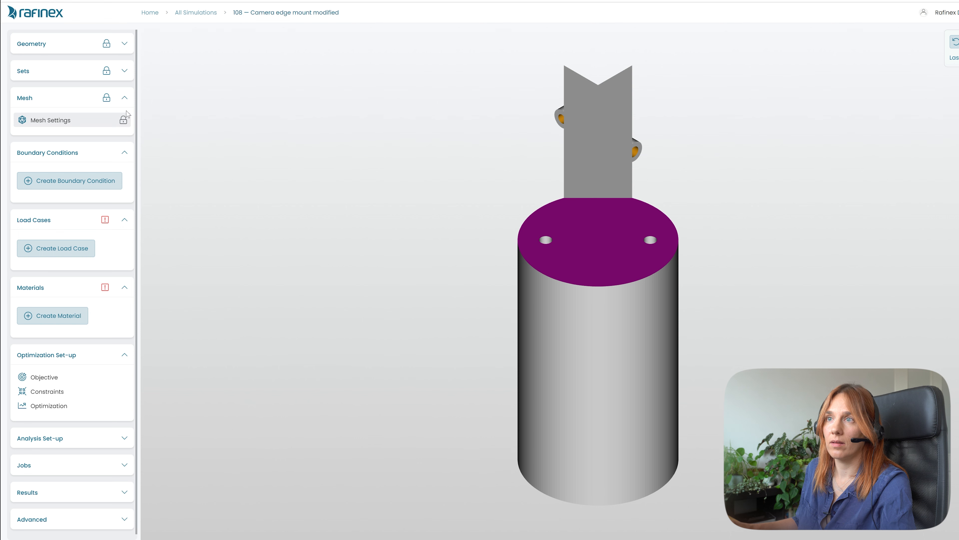
left_click(124, 98)
left_click(119, 99)
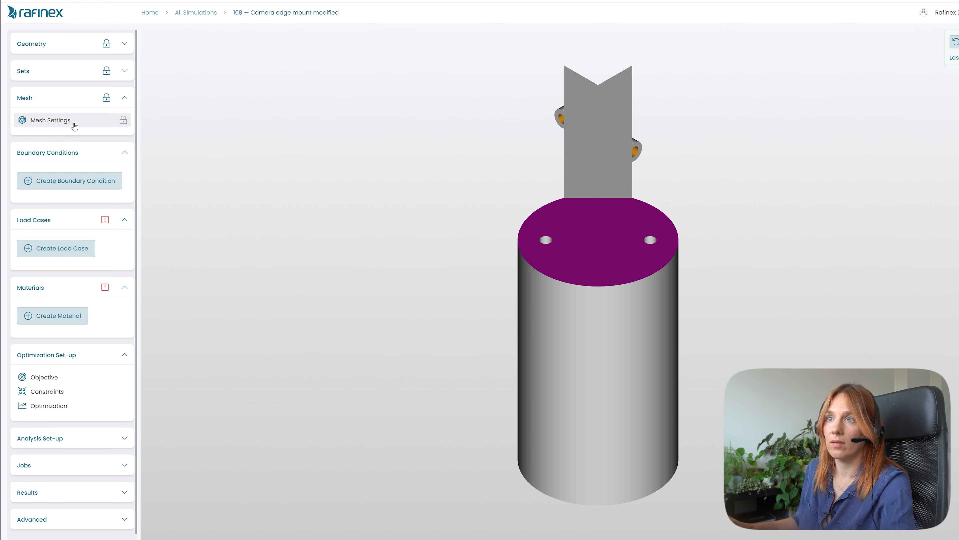
left_click(74, 125)
left_click(185, 395)
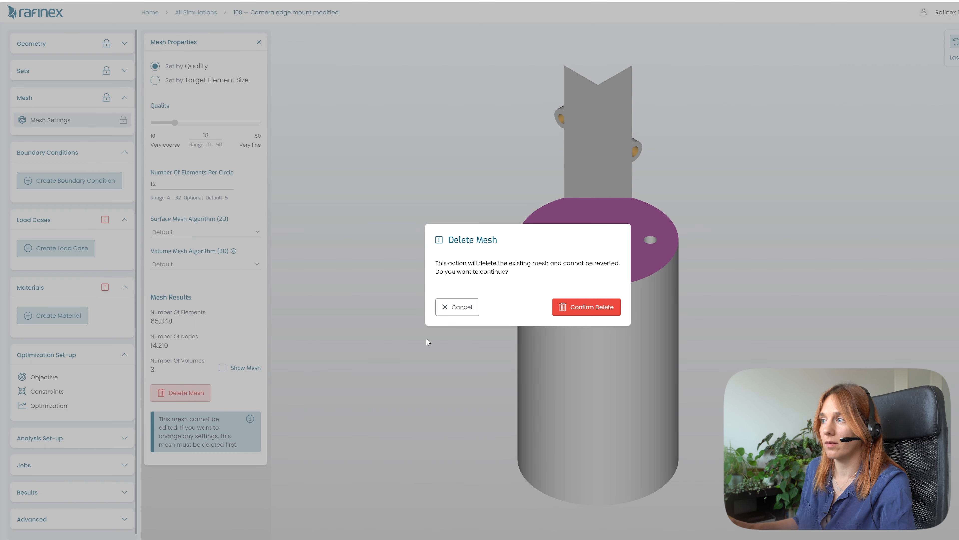
left_click(563, 317)
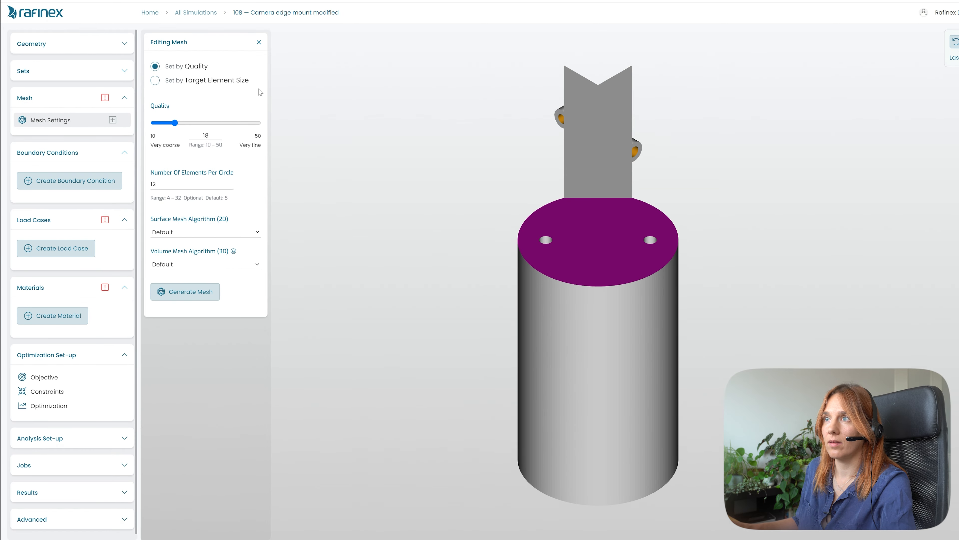
left_click(258, 43)
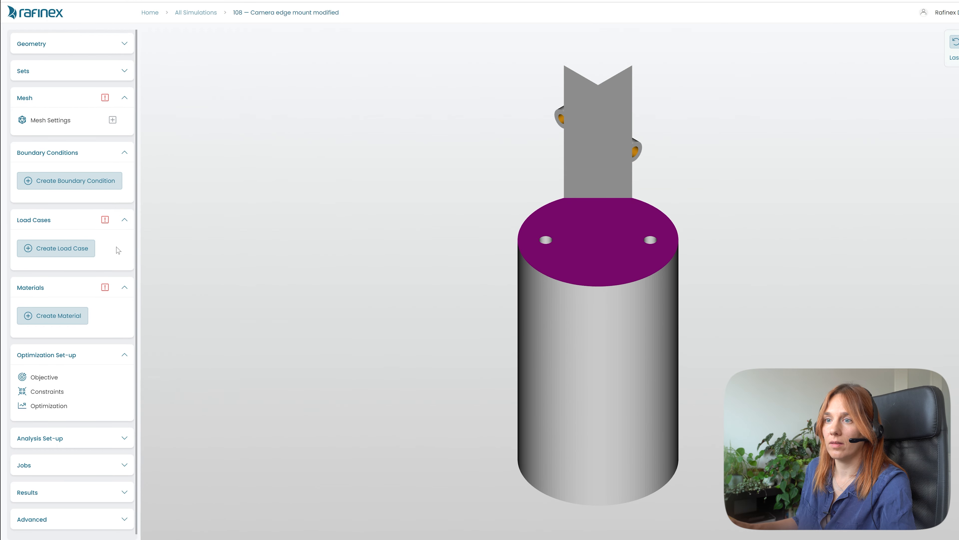
- Set the objective's percentage of total volume to 50
left_click(46, 393)
left_click(255, 92)
left_click(255, 92)
left_click(83, 376)
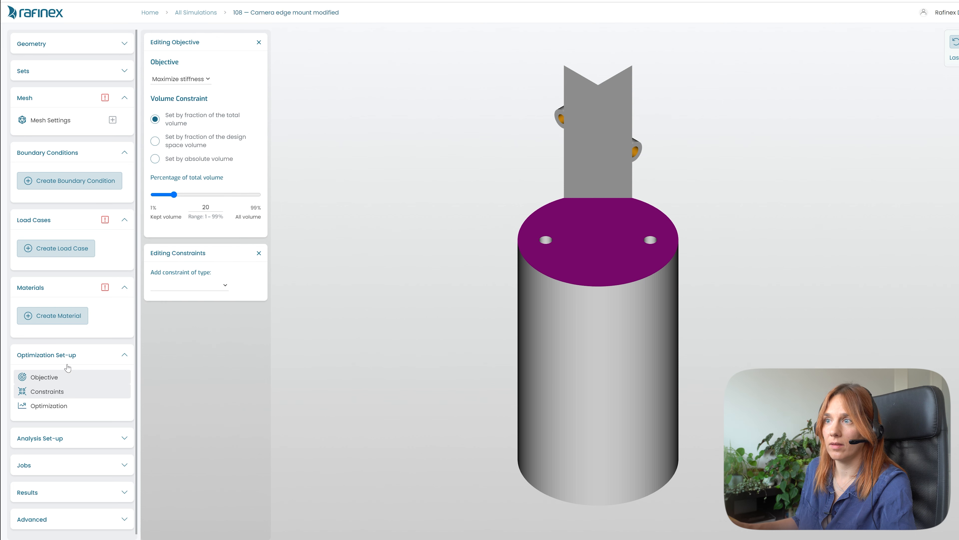
double_click(204, 206)
type("50")
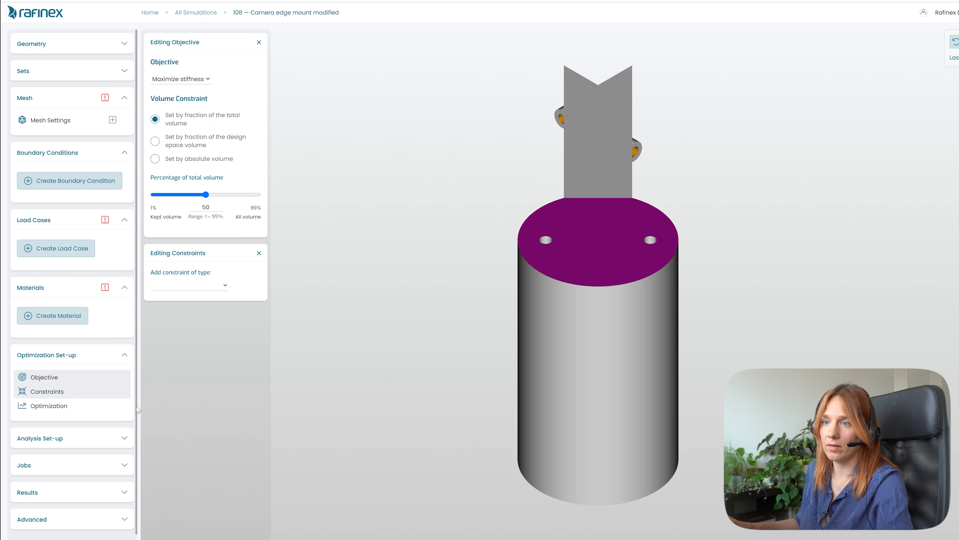
left_click(59, 407)
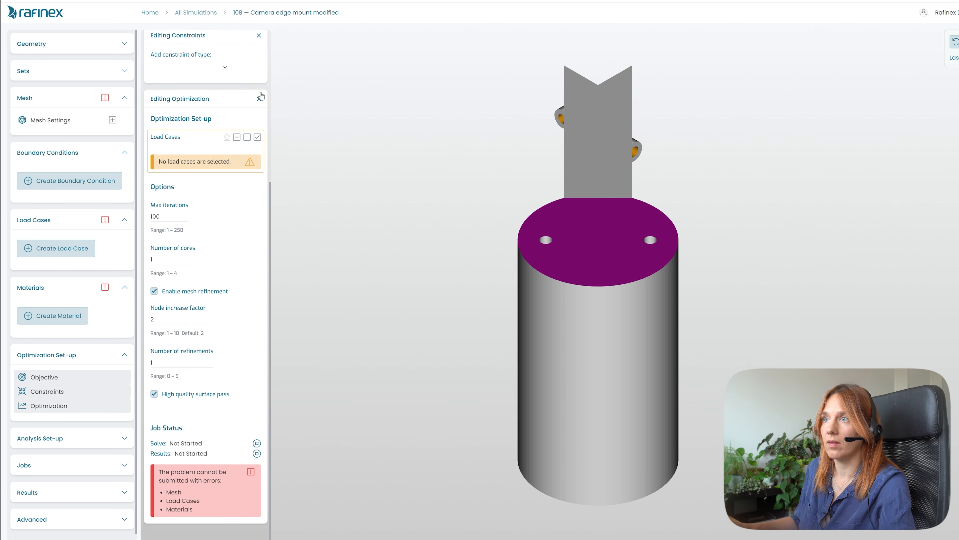
left_click(258, 100)
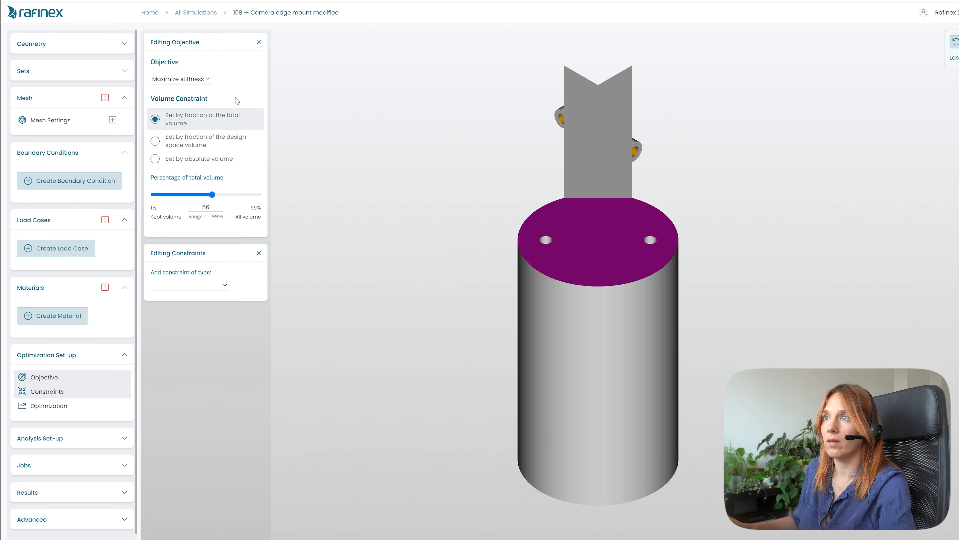
left_click(259, 42)
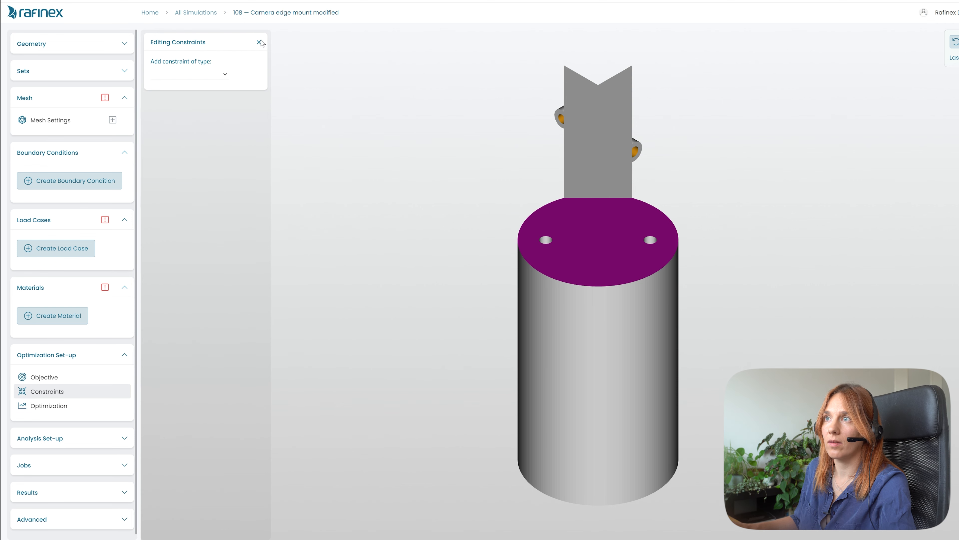
left_click(260, 42)
left_click(124, 99)
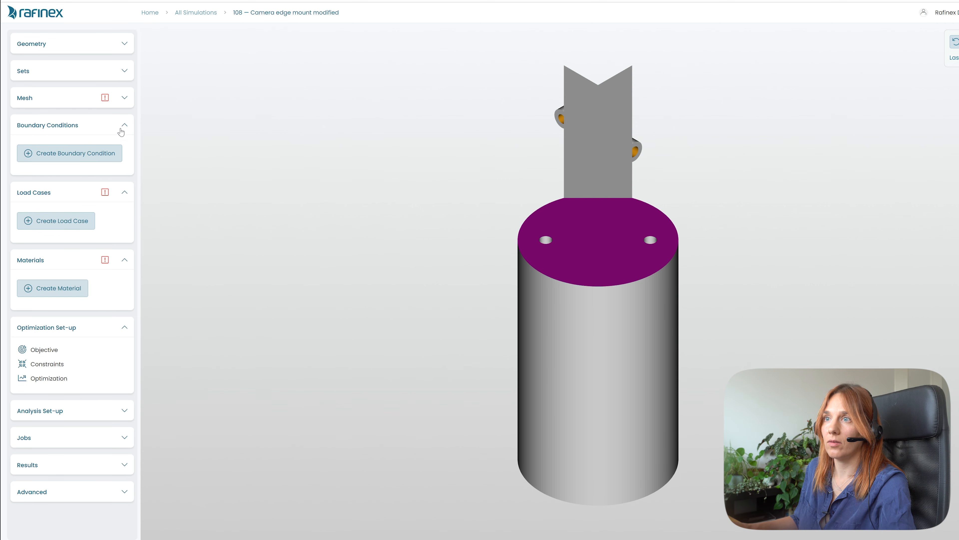
left_click(122, 195)
left_click(124, 220)
left_click(124, 247)
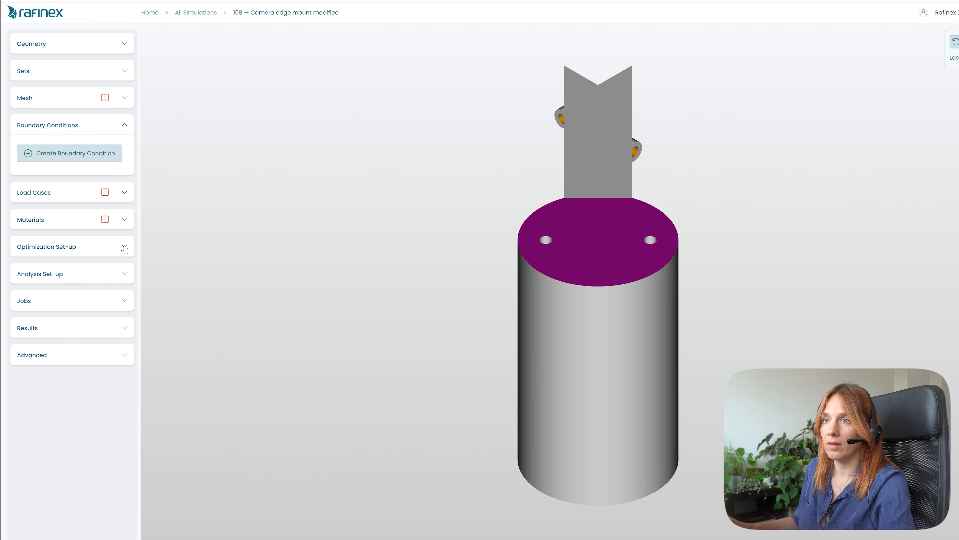
left_click(124, 130)
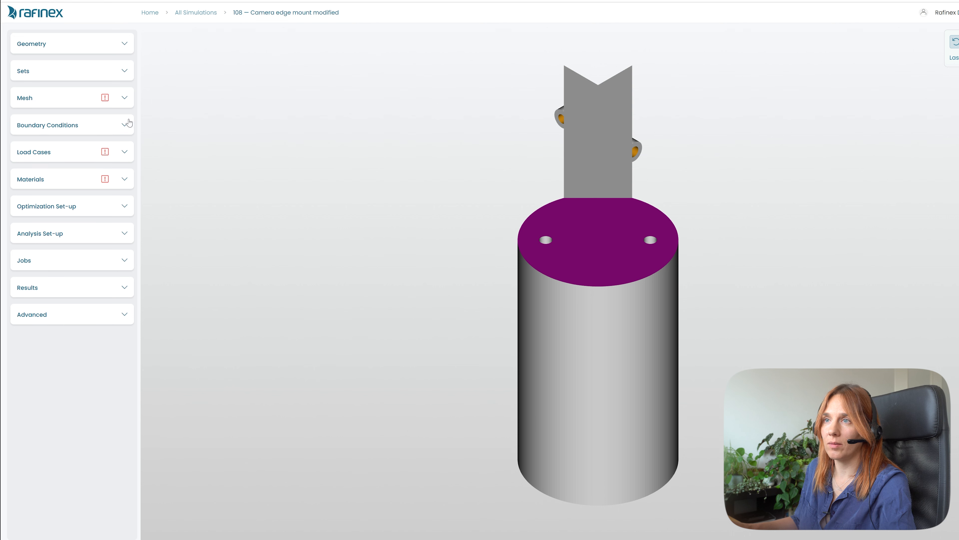
- Open Import setup and choose 107: Camera edge mount as the simulation to import from
left_click(74, 321)
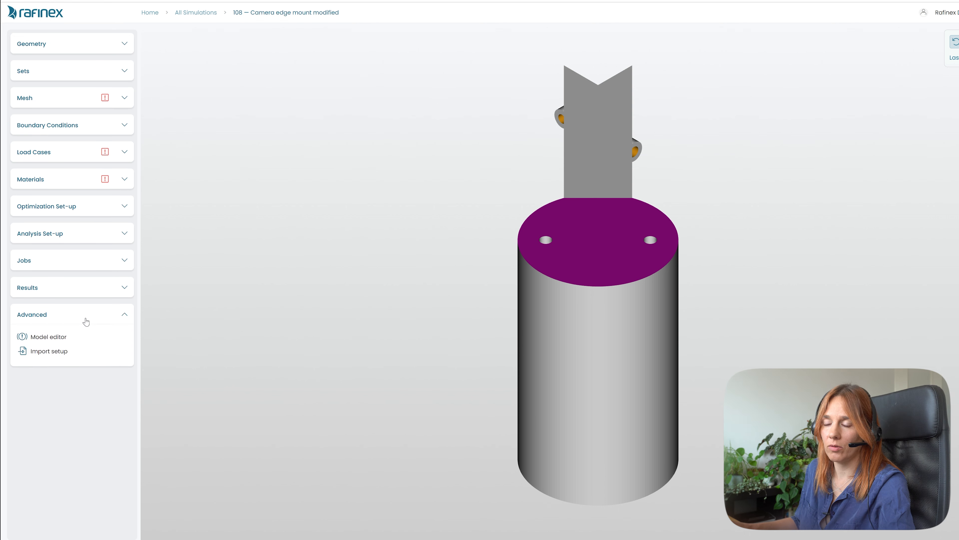
left_click(47, 352)
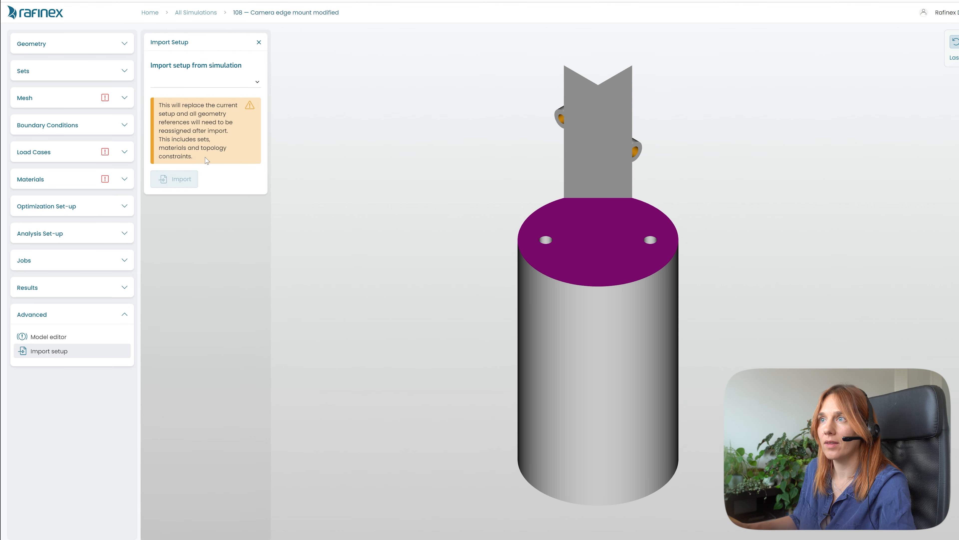
left_click(239, 81)
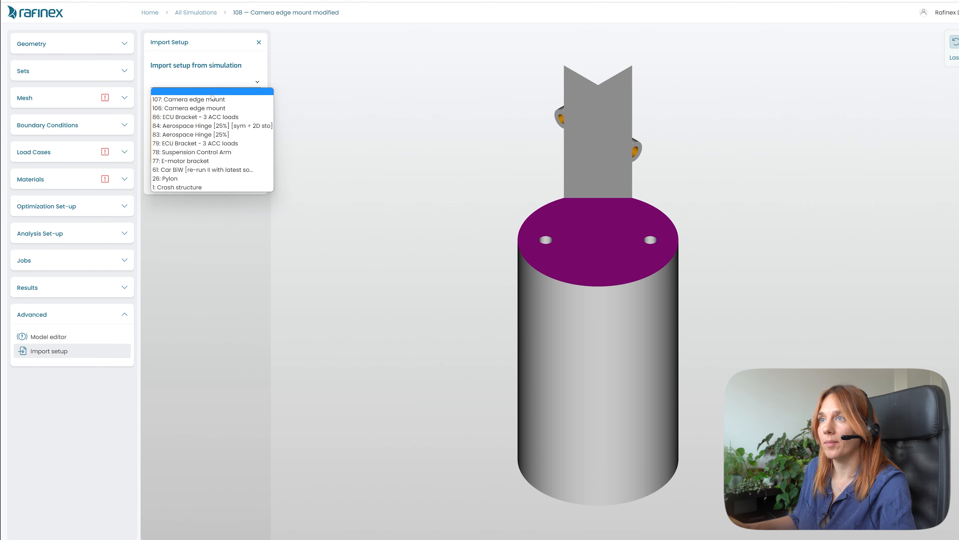
left_click(200, 100)
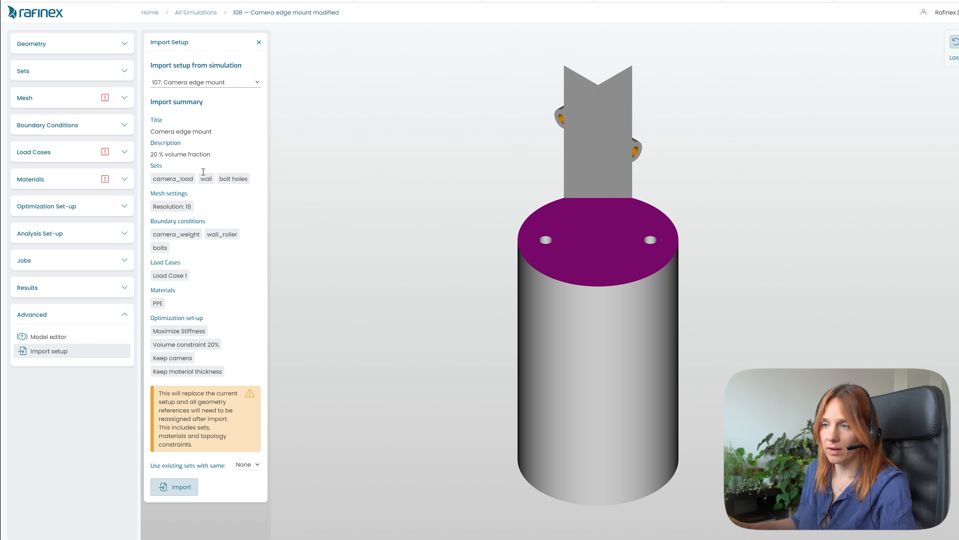
- Match existing sets by Name, import the setup and close the import panel
left_click(246, 465)
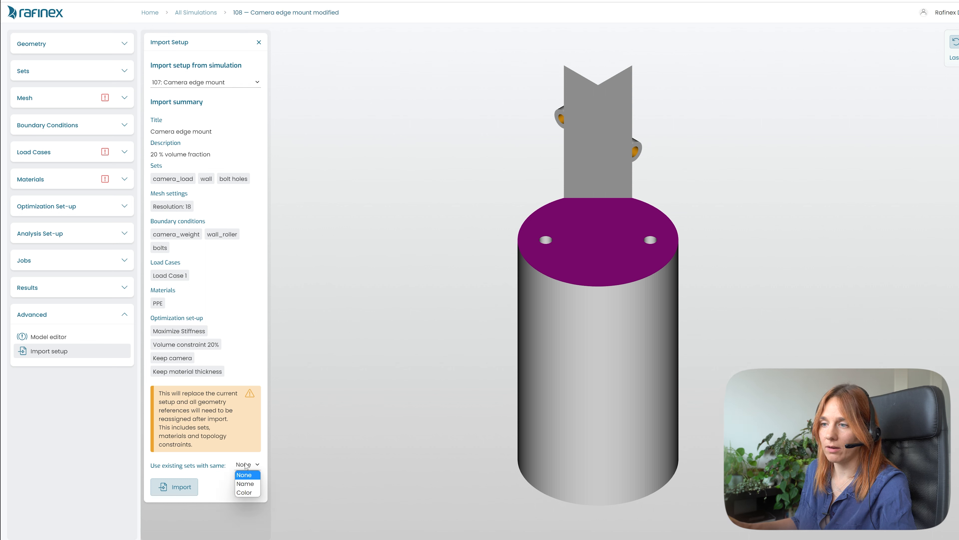
left_click(248, 484)
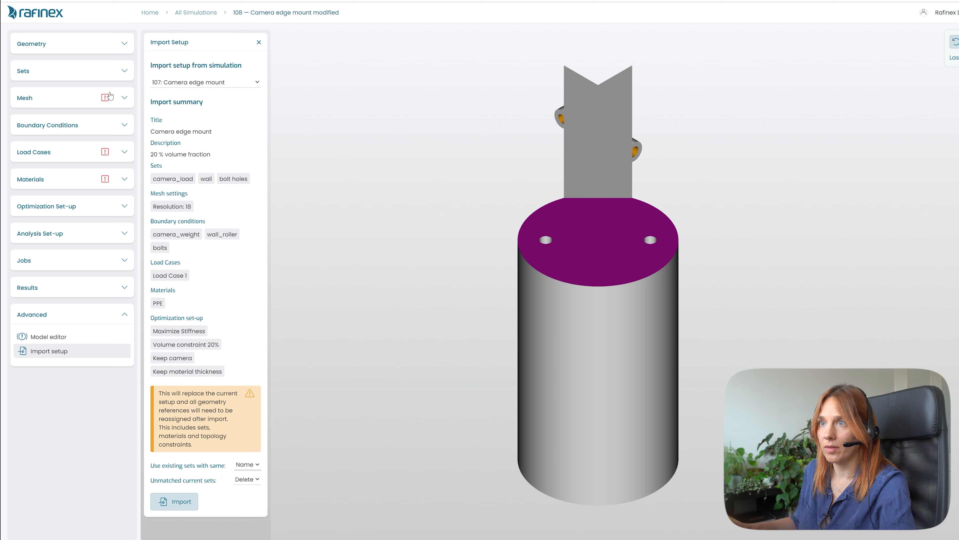
left_click(115, 70)
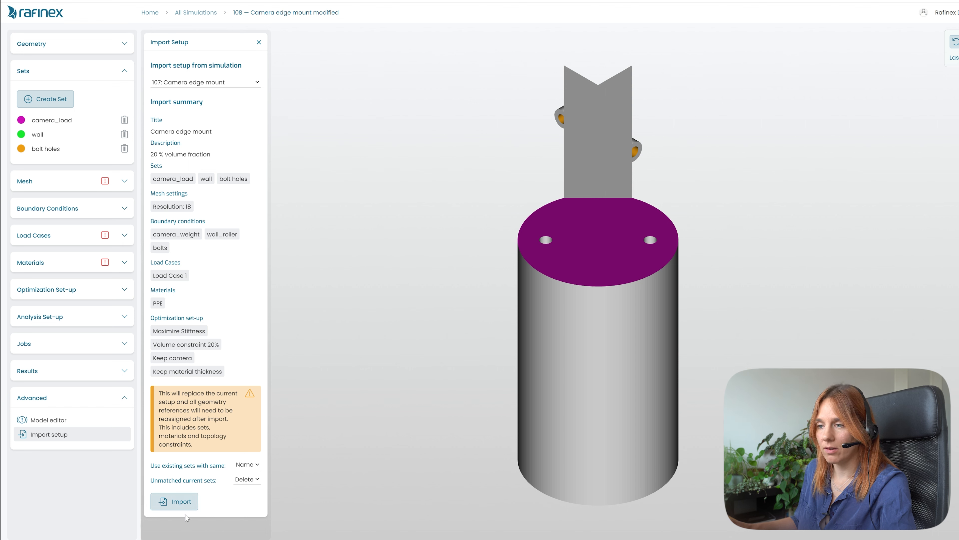
left_click(182, 505)
left_click(591, 308)
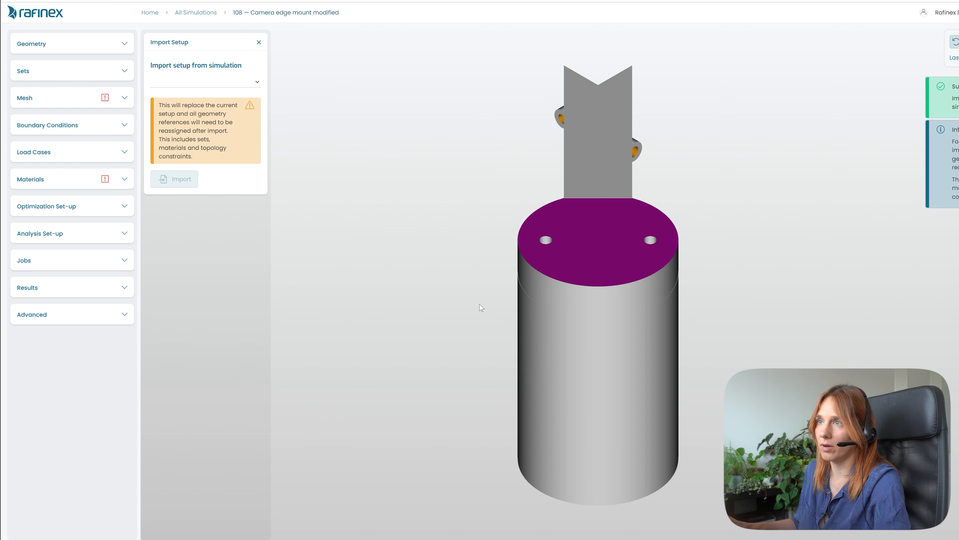
left_click(259, 43)
left_click(122, 99)
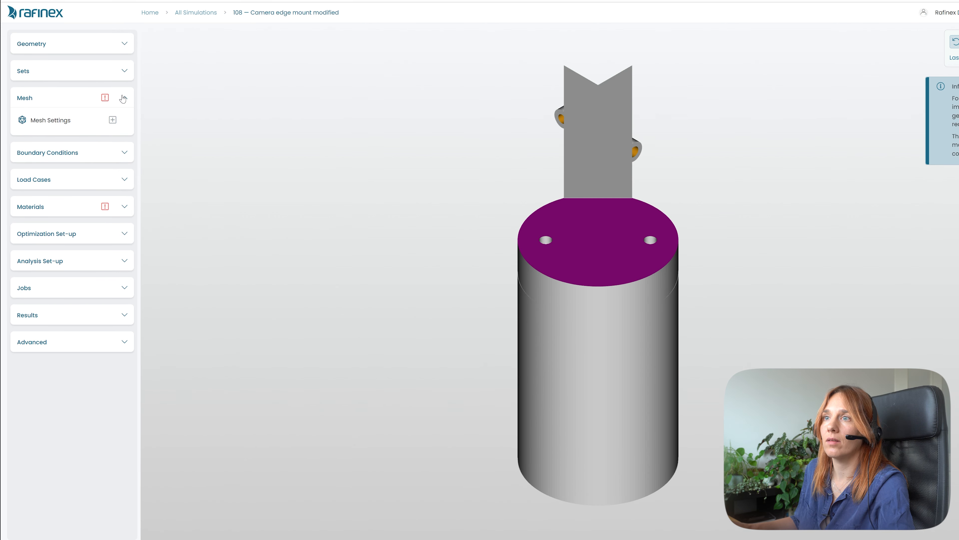
- Review the mesh settings, the wall_roller and bolts boundary conditions, and Load Case 1
left_click(69, 120)
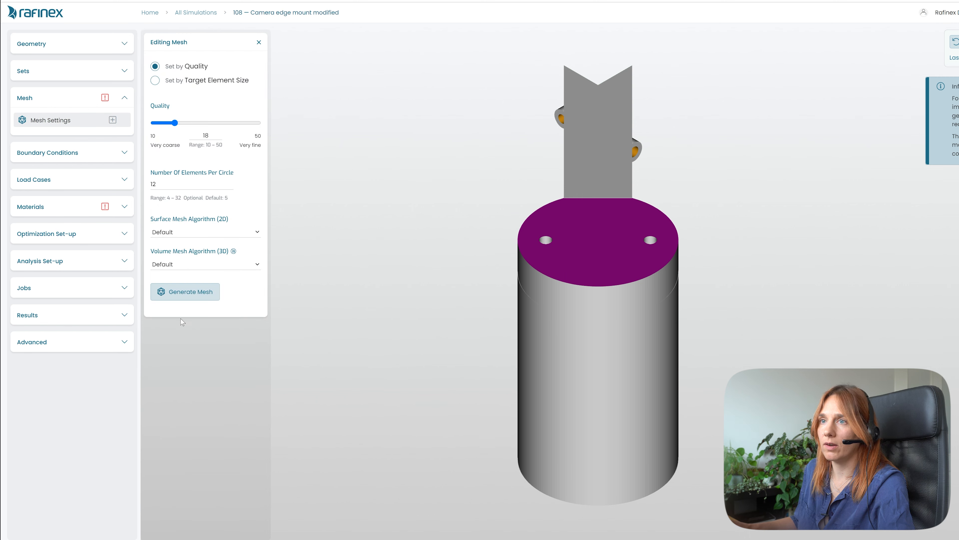
left_click(105, 154)
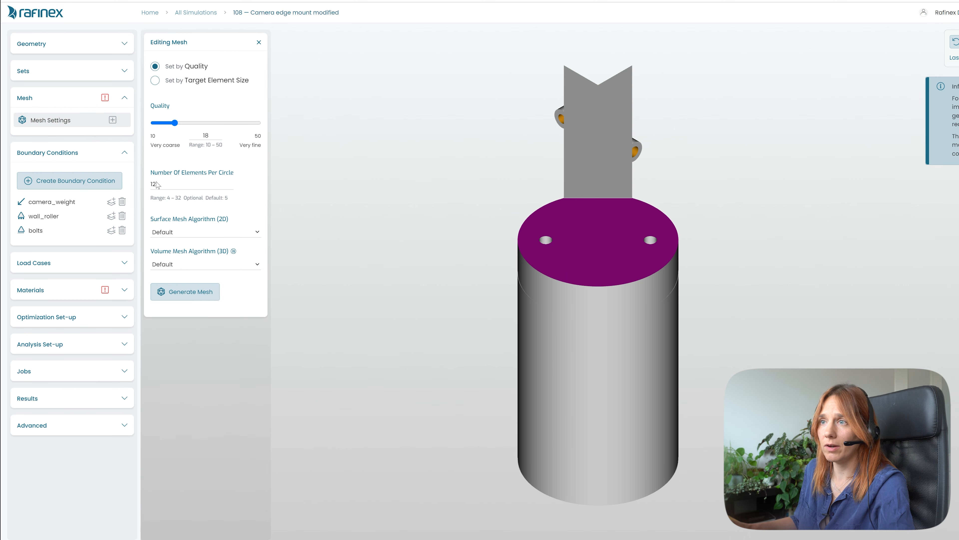
left_click(49, 216)
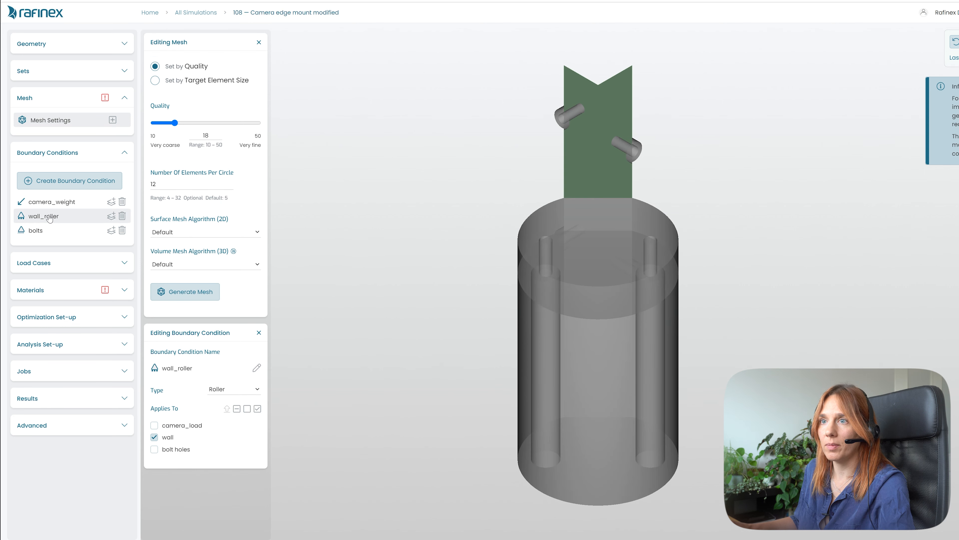
left_click(37, 231)
left_click(121, 264)
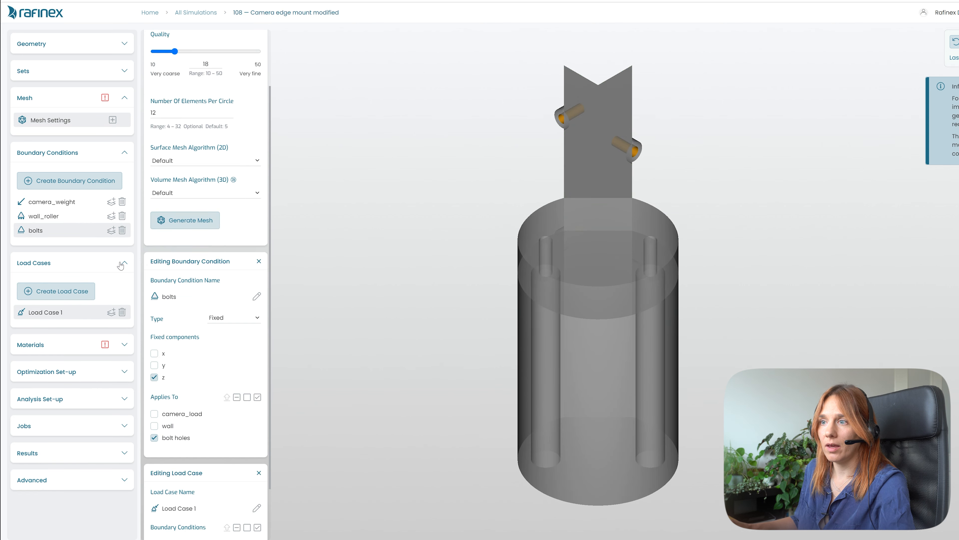
left_click(61, 350)
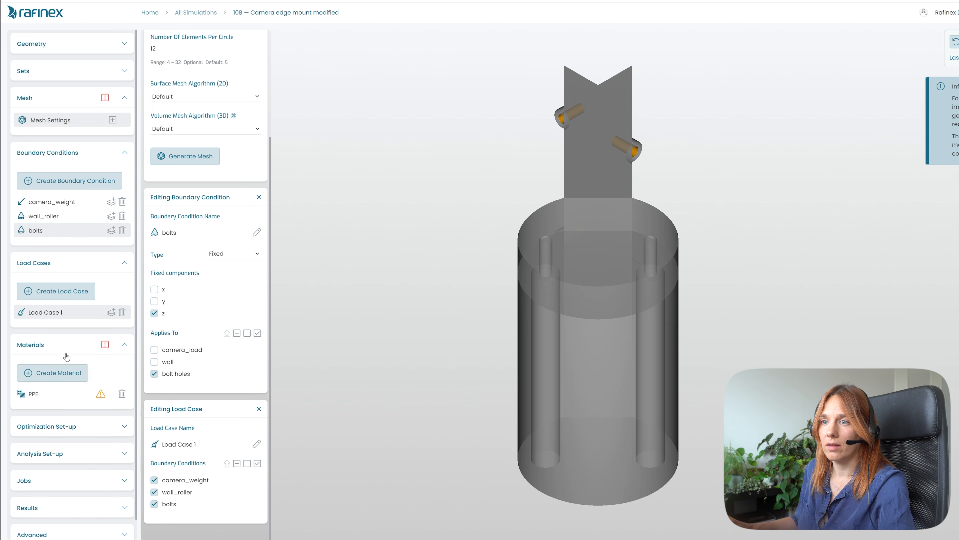
- Assign design_space_1, keep and design_space_2 to the PPE material and close all editing panels
left_click(35, 394)
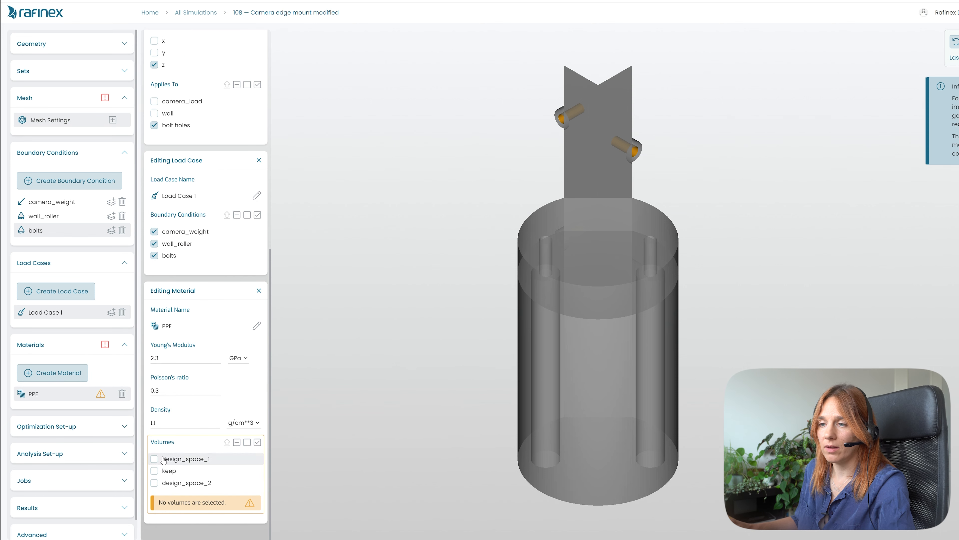
left_click(154, 458)
left_click(154, 491)
left_click(154, 506)
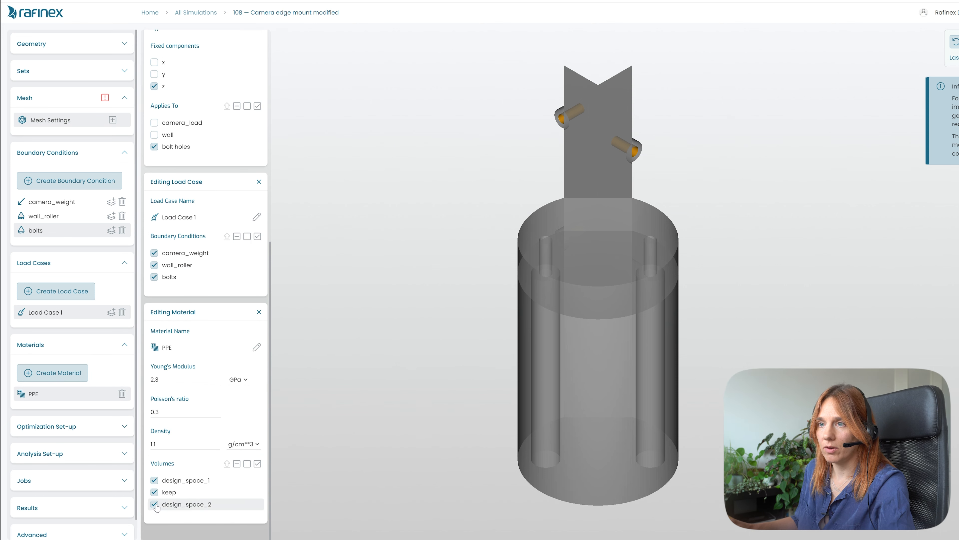
left_click(259, 312)
left_click(259, 197)
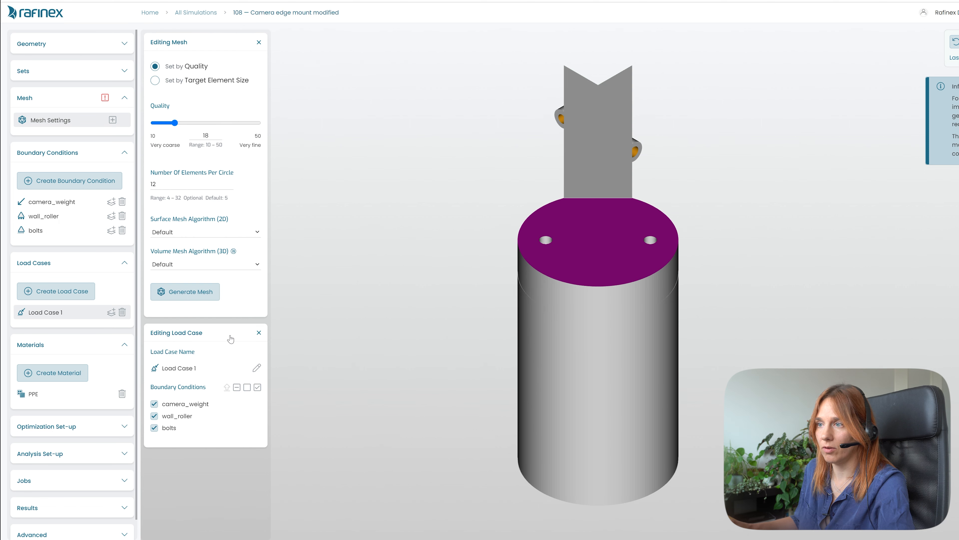
left_click(258, 333)
left_click(260, 40)
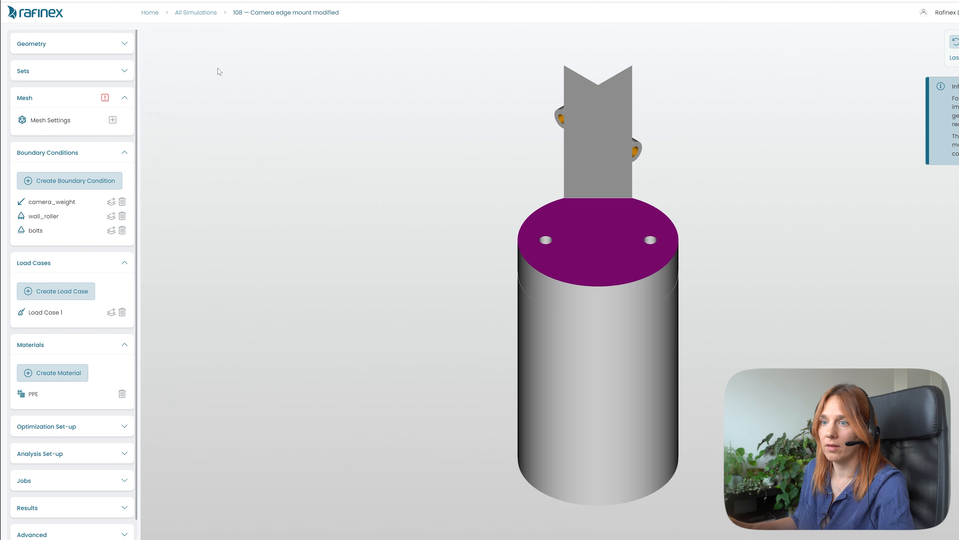
- Review the Keep camera and Keep material thickness constraints and the optimization options, closing the panels afterwards
scroll(91, 404, "down", 1)
left_click(88, 402)
scroll(83, 371, "down", 2)
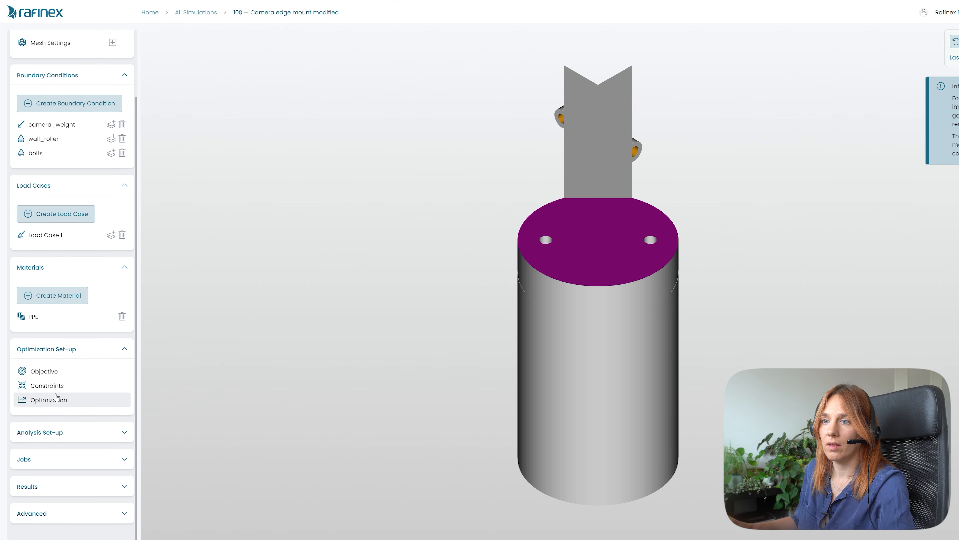
left_click(47, 385)
left_click(193, 92)
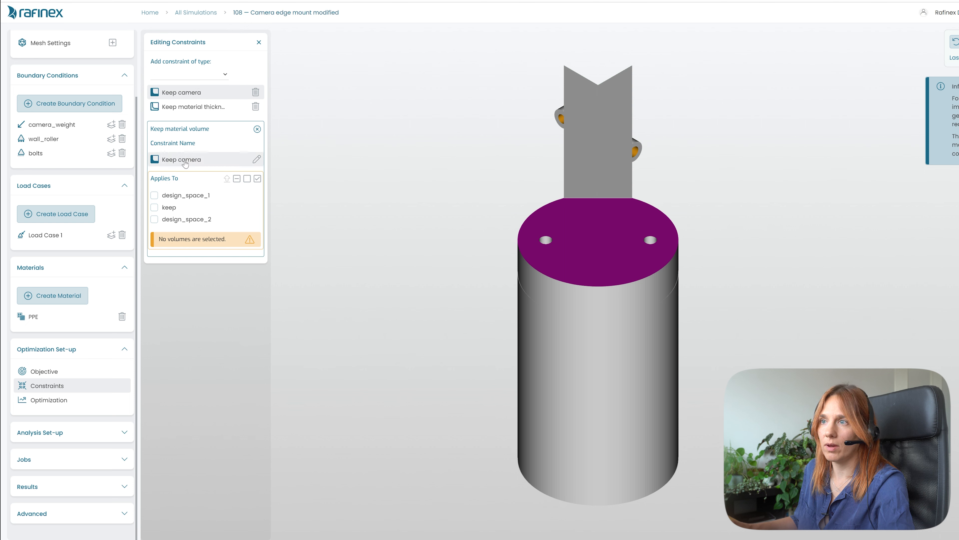
left_click(193, 107)
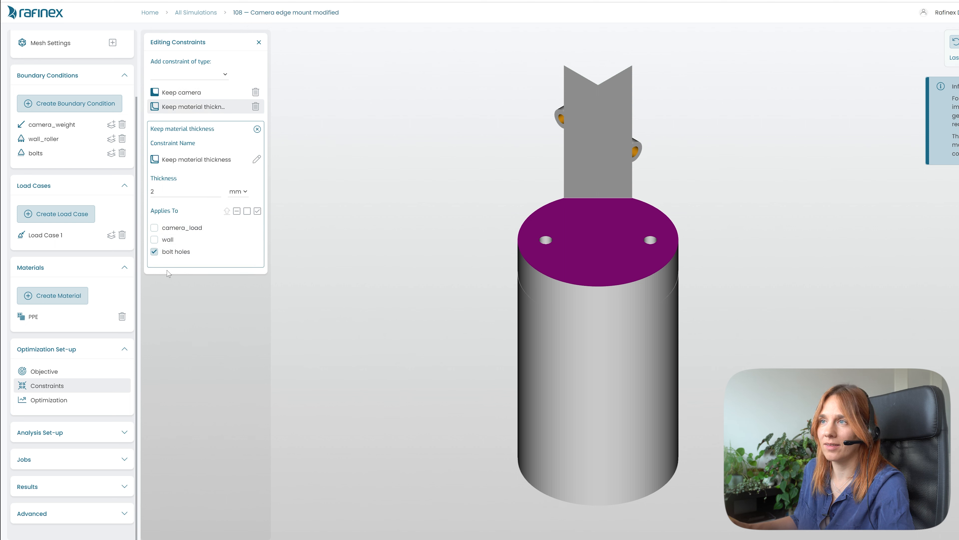
left_click(257, 130)
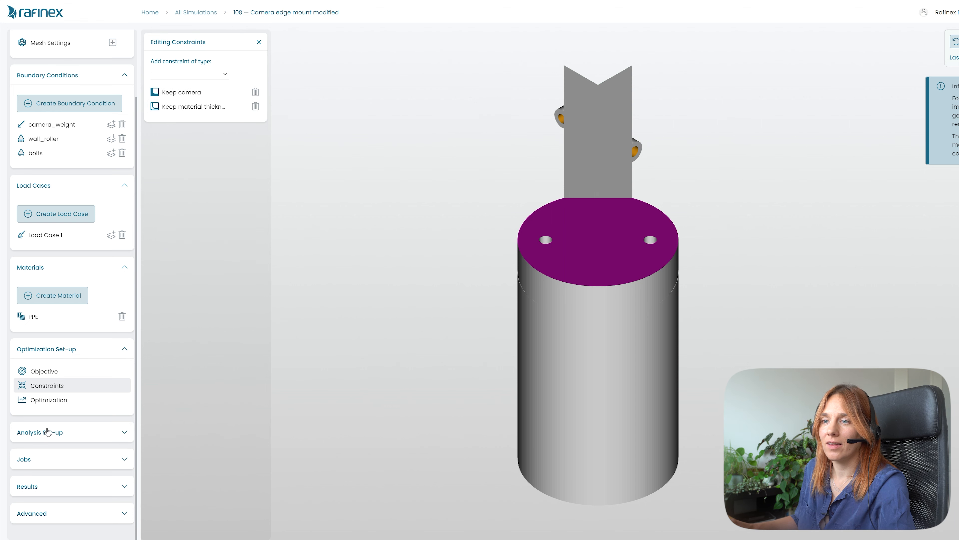
left_click(53, 399)
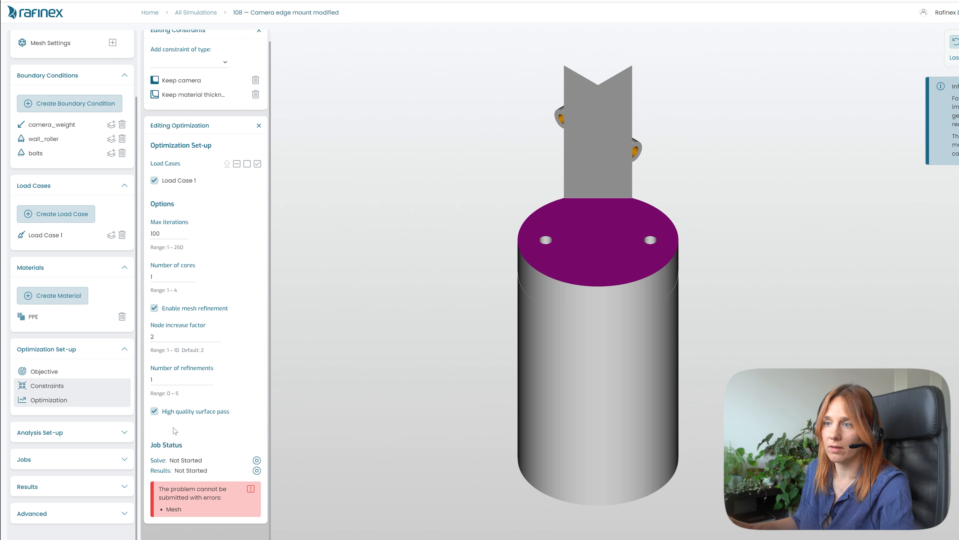
left_click(49, 404)
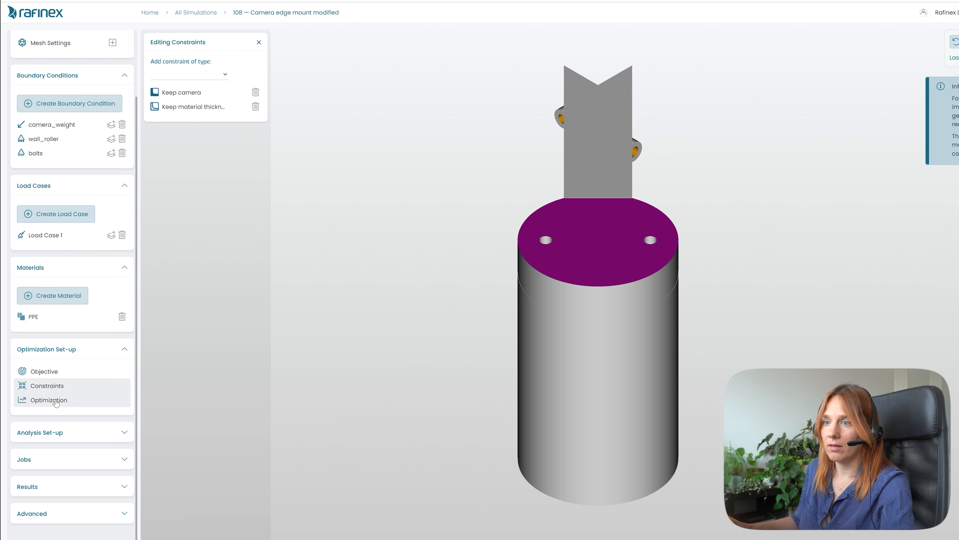
left_click(54, 403)
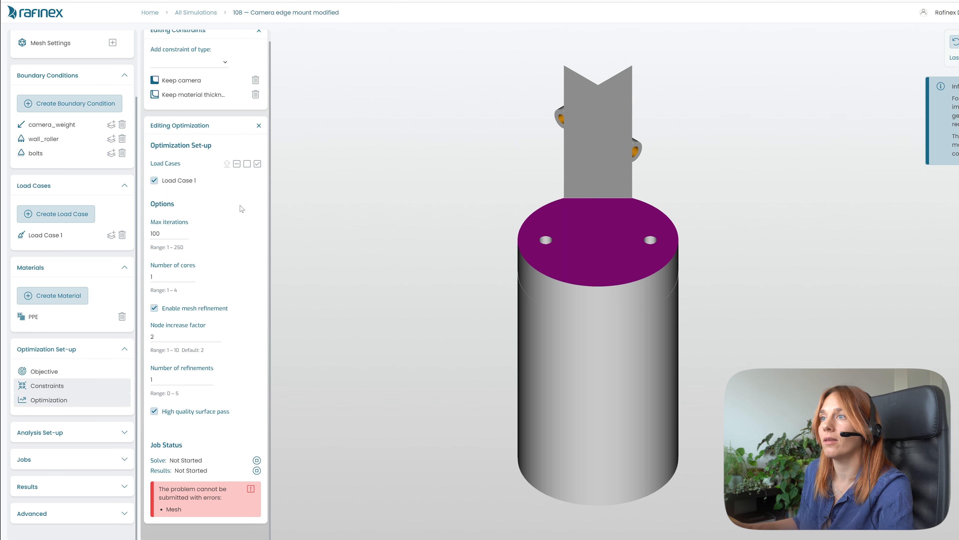
left_click(258, 124)
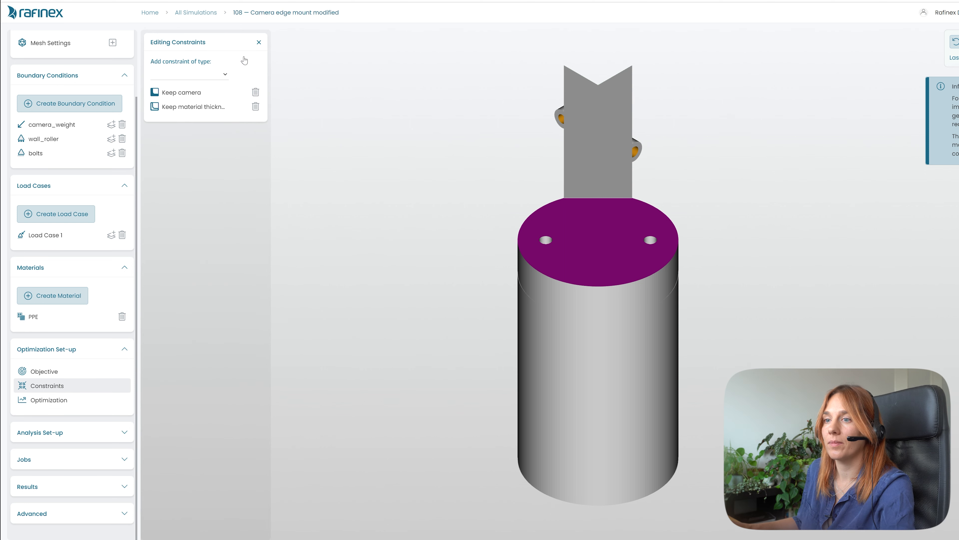
left_click(259, 42)
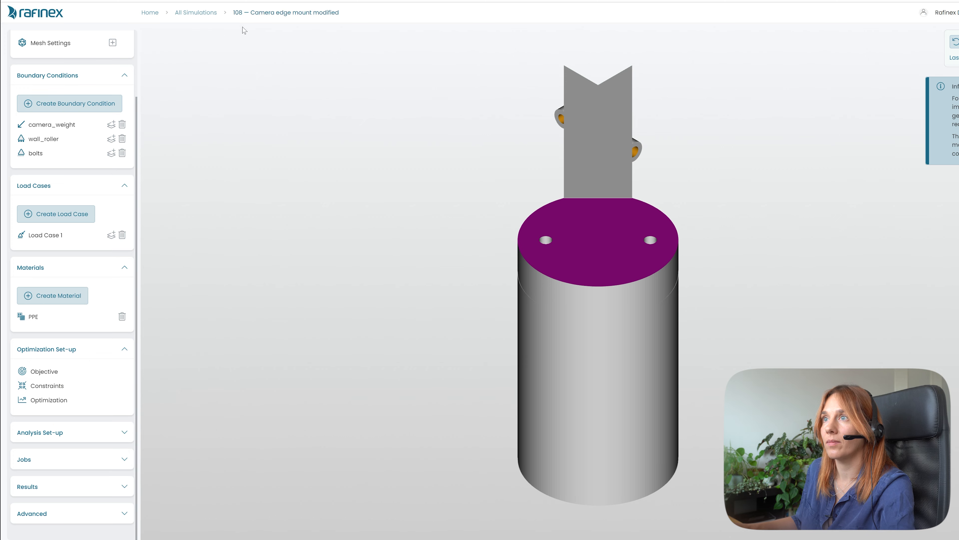
- Open simulation 106 from All Simulations and view the Run simulation log in its job status
left_click(204, 15)
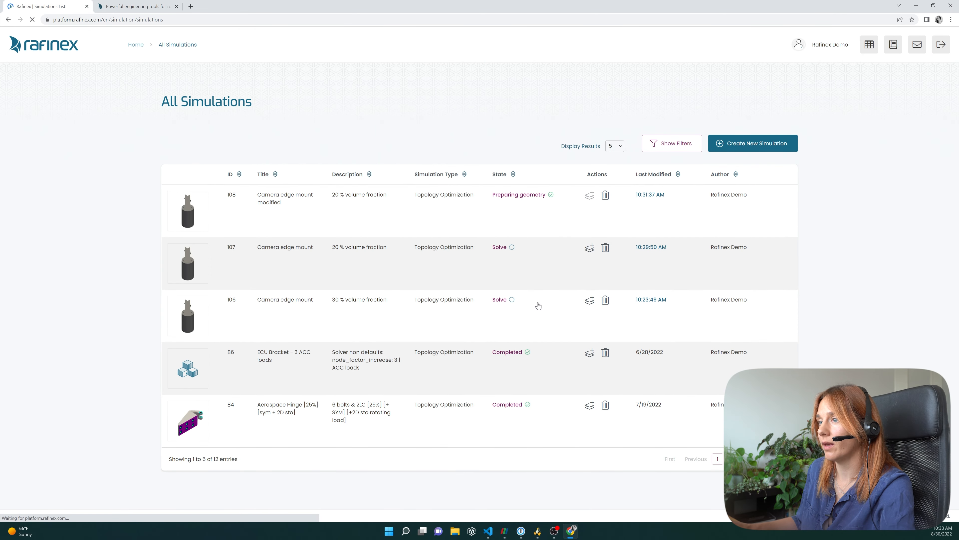
left_click(286, 305)
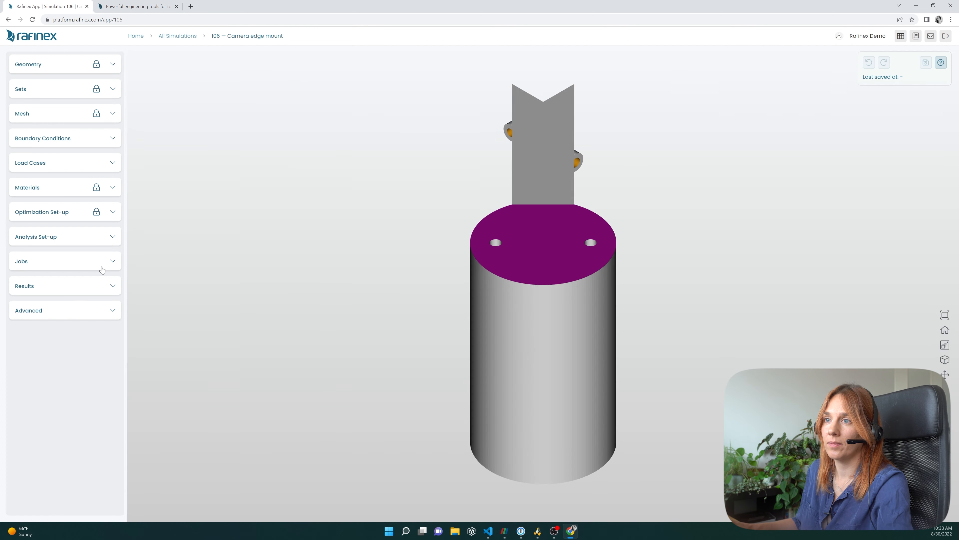
left_click(102, 269)
left_click(58, 281)
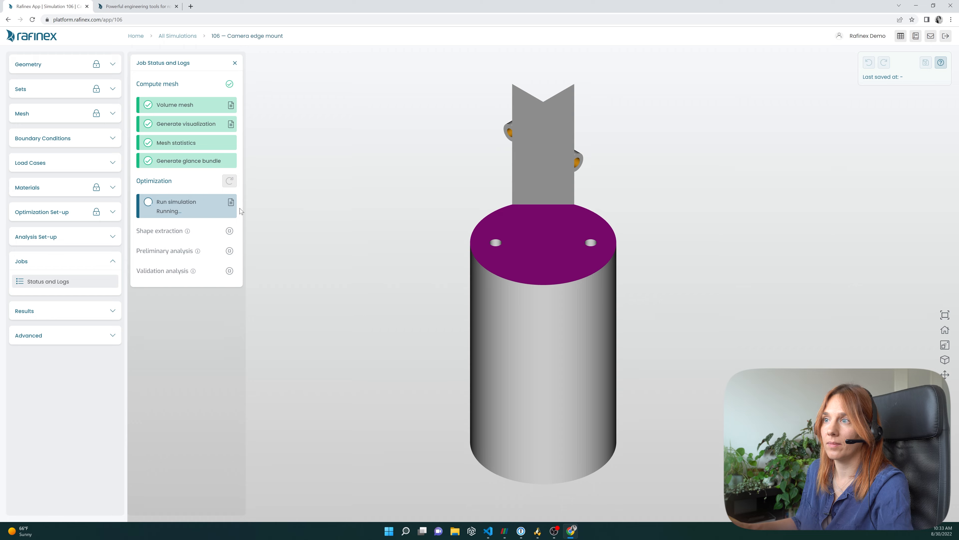
left_click(231, 203)
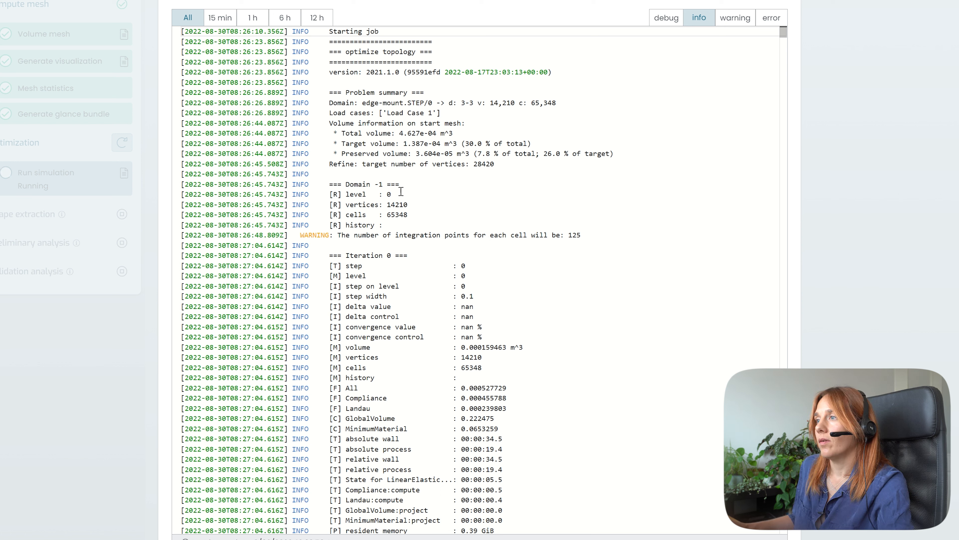
- Examine the log's start-mesh volume summary, refine target, and iteration 4 convergence and mesh values
left_click_drag(621, 155, 341, 133)
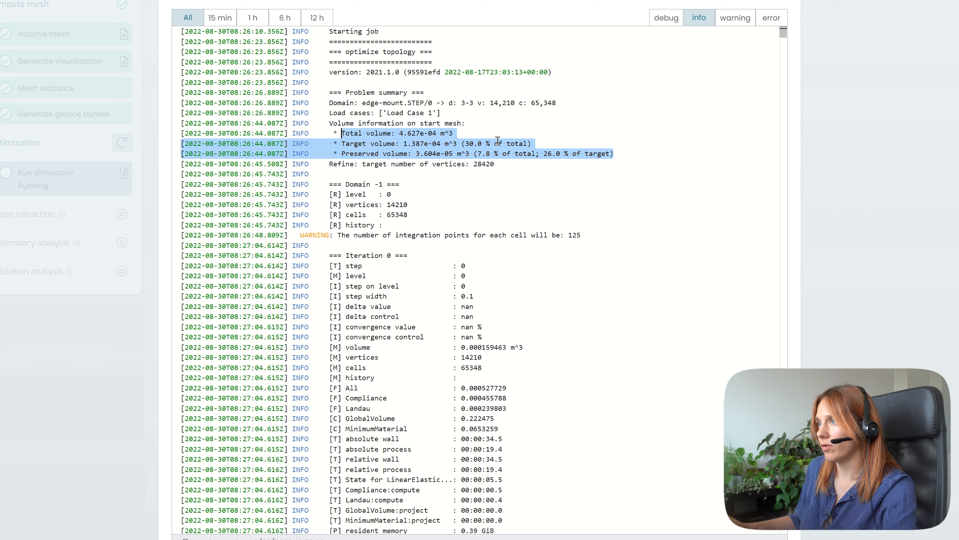
left_click(470, 164)
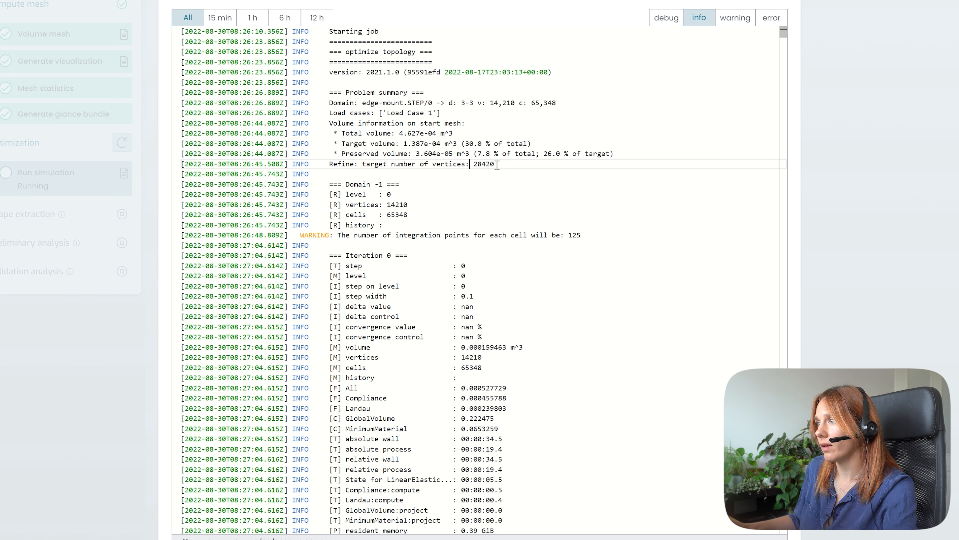
left_click_drag(501, 165, 327, 166)
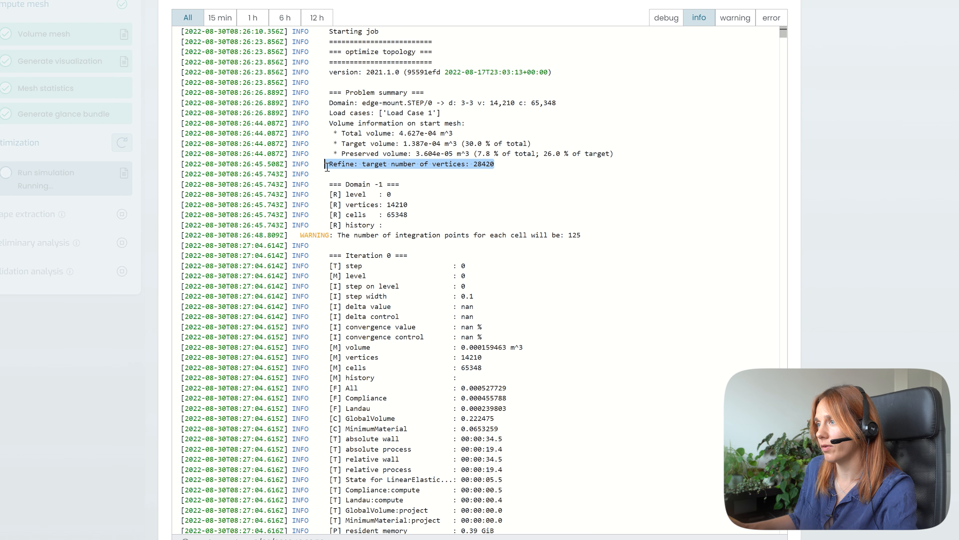
scroll(489, 157, "down", 10)
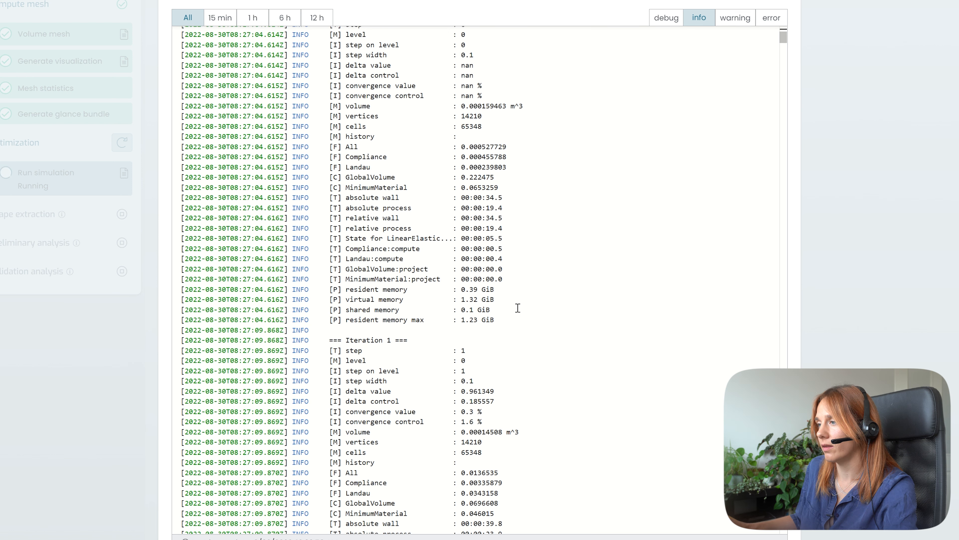
scroll(475, 202, "down", 20)
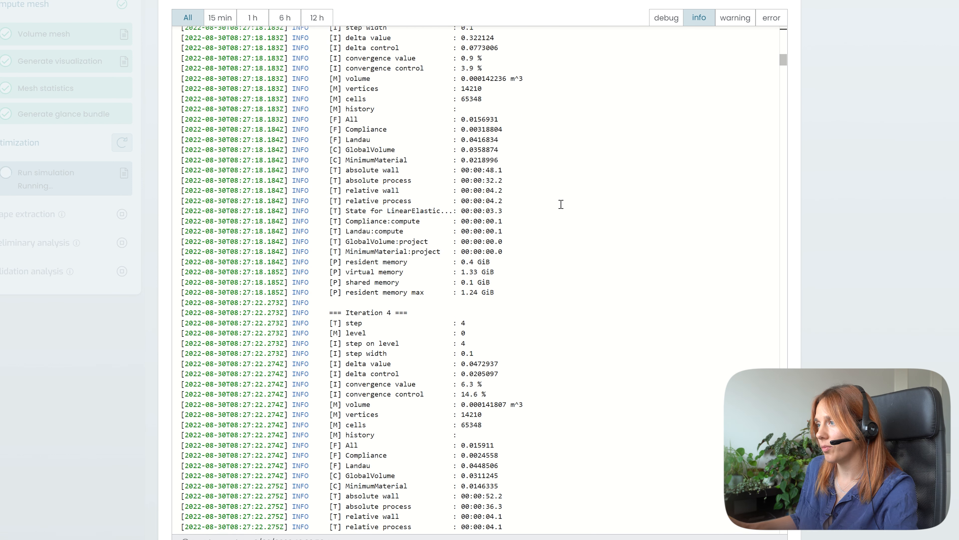
scroll(563, 249, "up", 2)
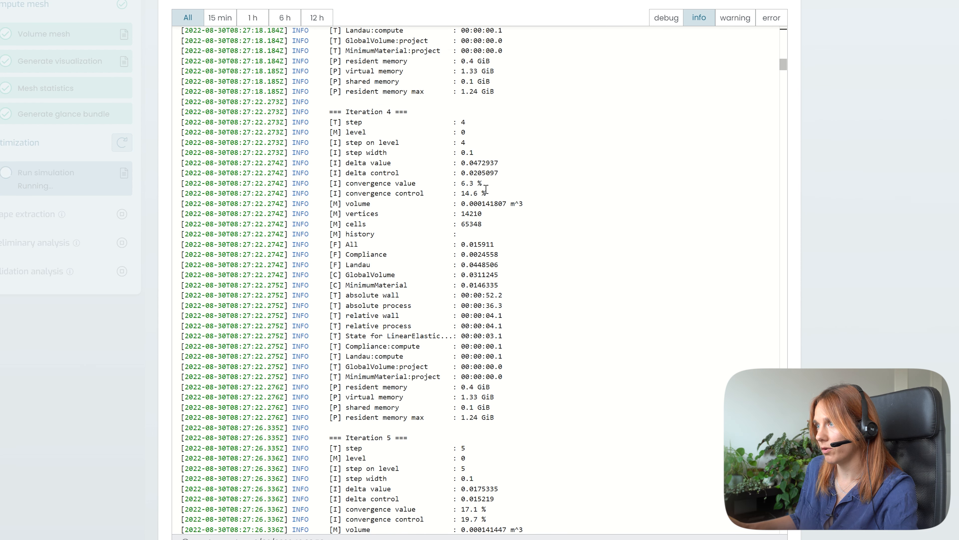
left_click_drag(488, 193, 182, 183)
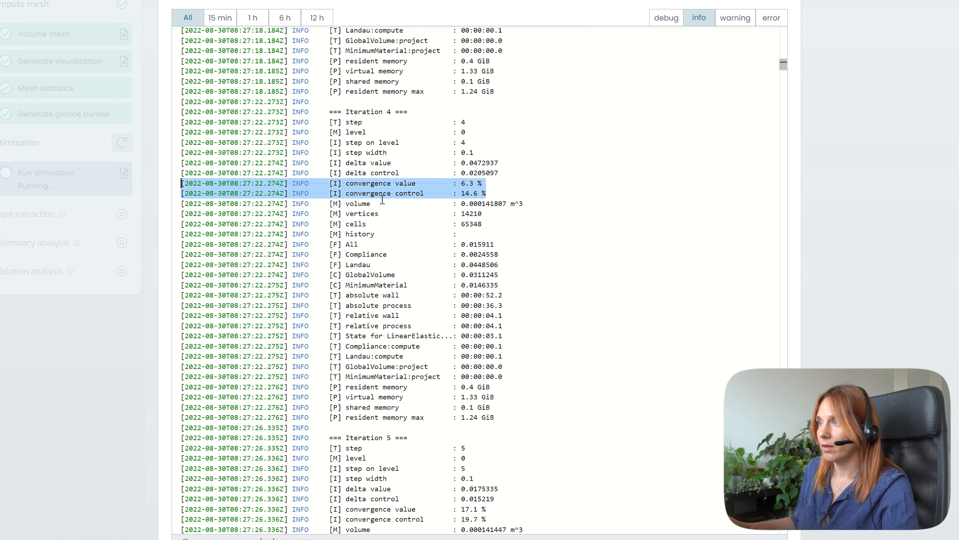
left_click_drag(482, 214, 341, 214)
left_click_drag(482, 224, 339, 224)
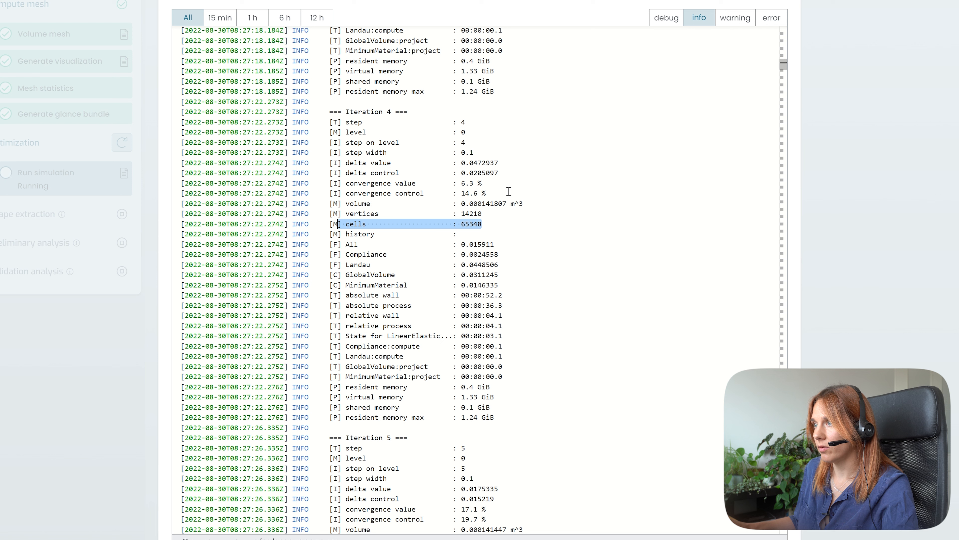
- Scroll through the log to the latest iteration and back, examining the iteration 0 values
scroll(453, 177, "down", 1)
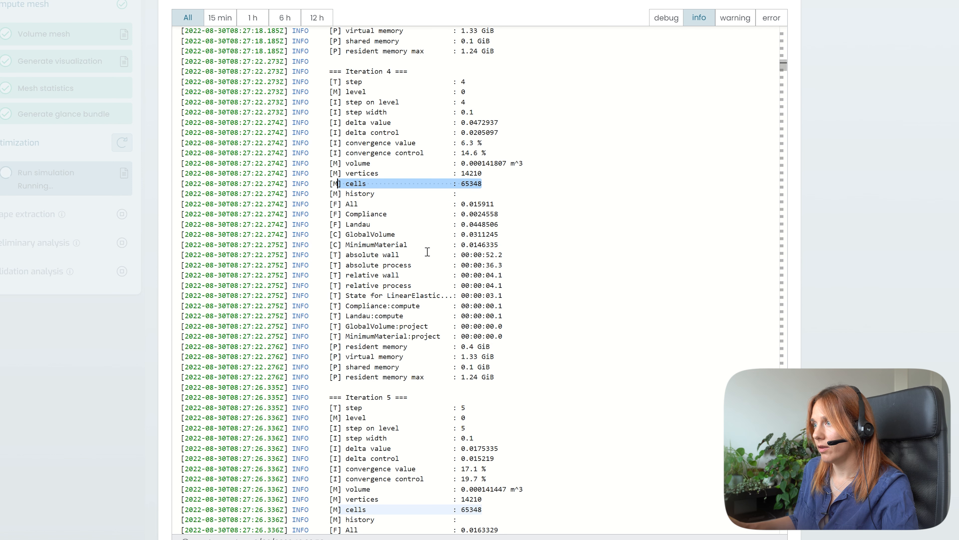
left_click_drag(504, 255, 289, 256)
left_click_drag(783, 67, 783, 183)
scroll(766, 278, "down", 15)
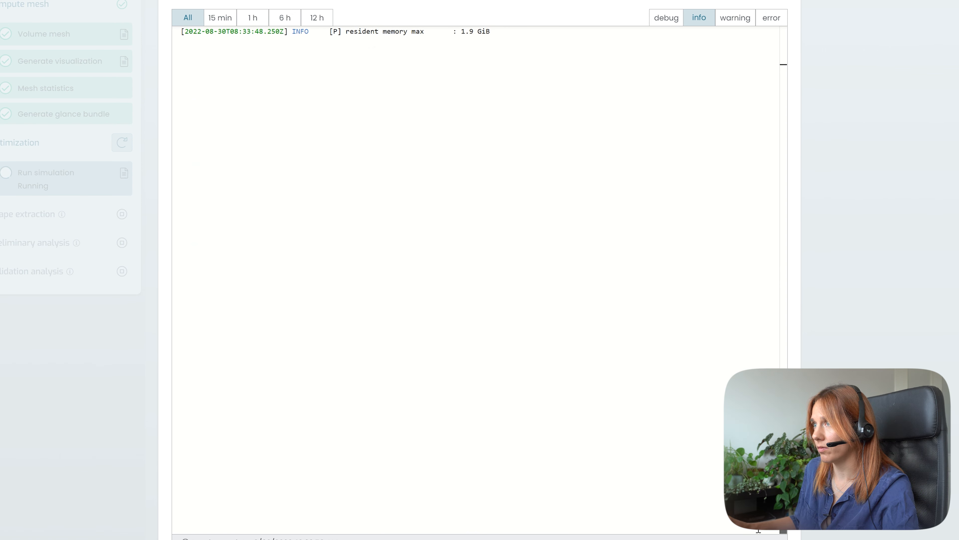
scroll(642, 302, "up", 7)
scroll(648, 288, "up", 3)
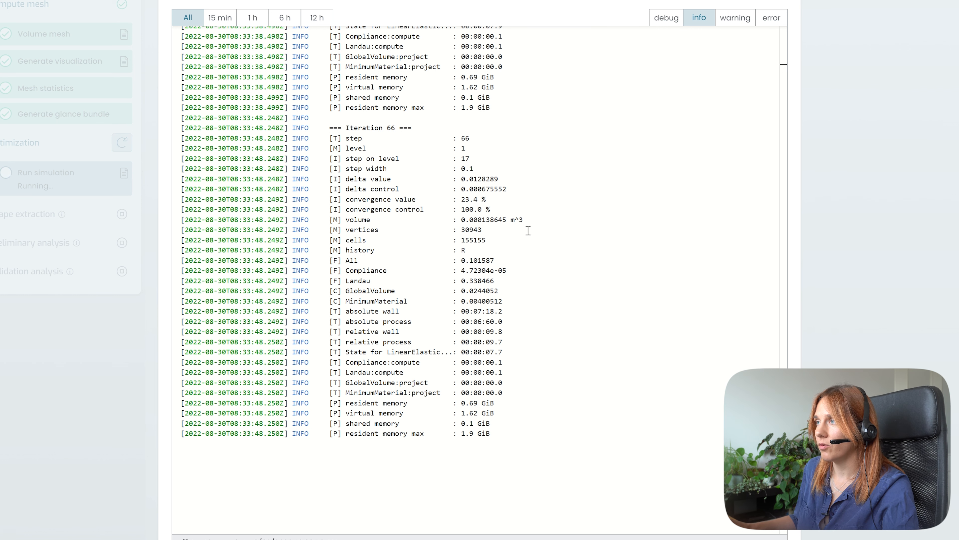
scroll(528, 231, "up", 4)
left_click_drag(783, 514, 796, 29)
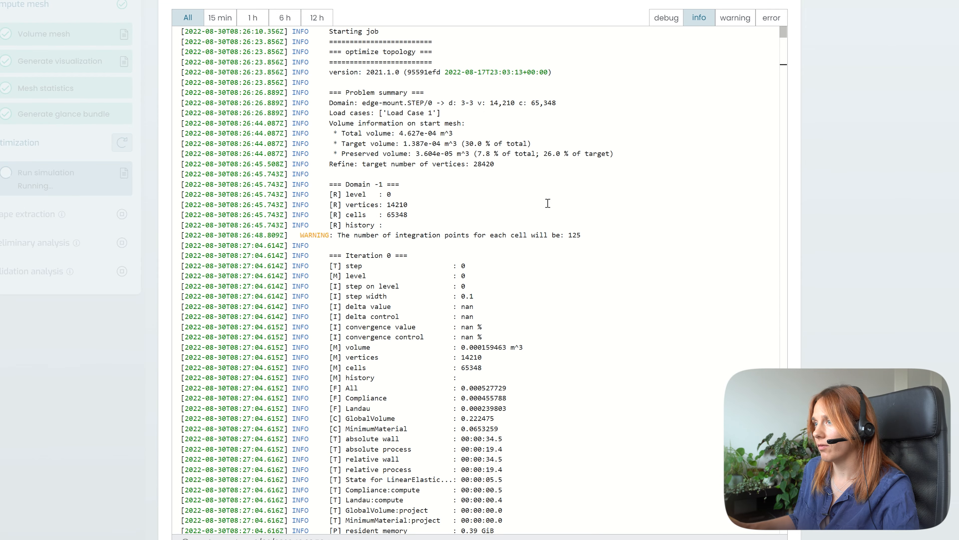
scroll(421, 239, "down", 1)
left_click_drag(473, 226, 342, 226)
left_click_drag(470, 235, 342, 235)
double_click(464, 235)
left_click_drag(469, 235, 346, 248)
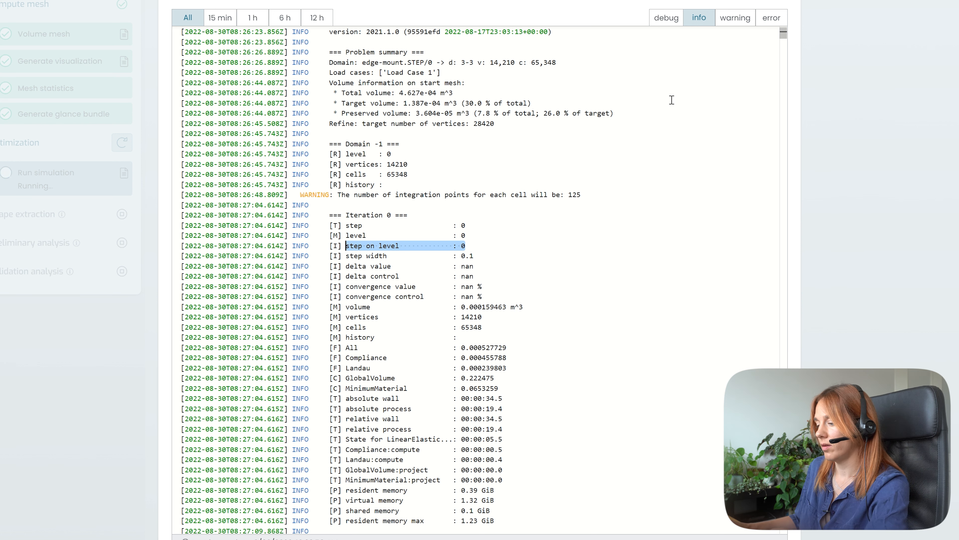
- Search the log for "step on level : 0" and jump to its second match
key("ctrl+f")
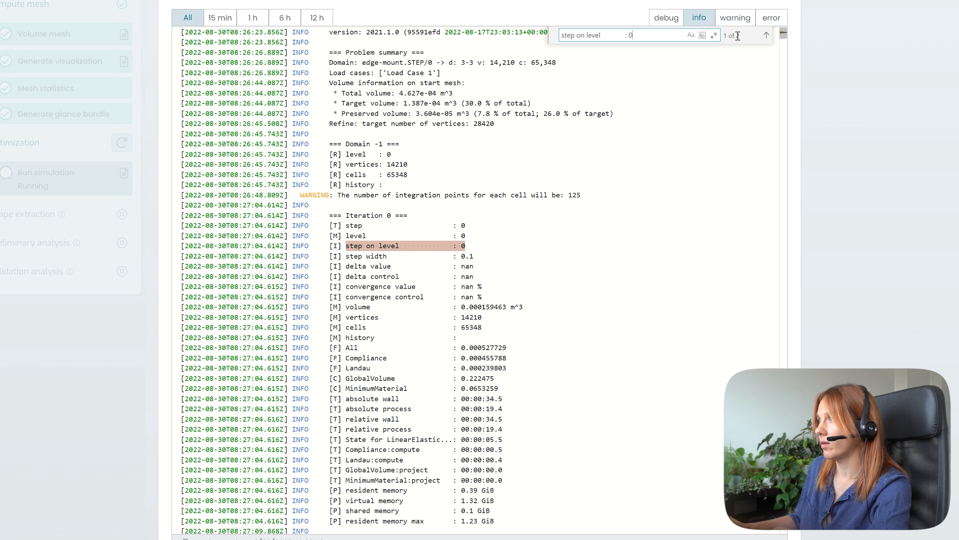
left_click(766, 36)
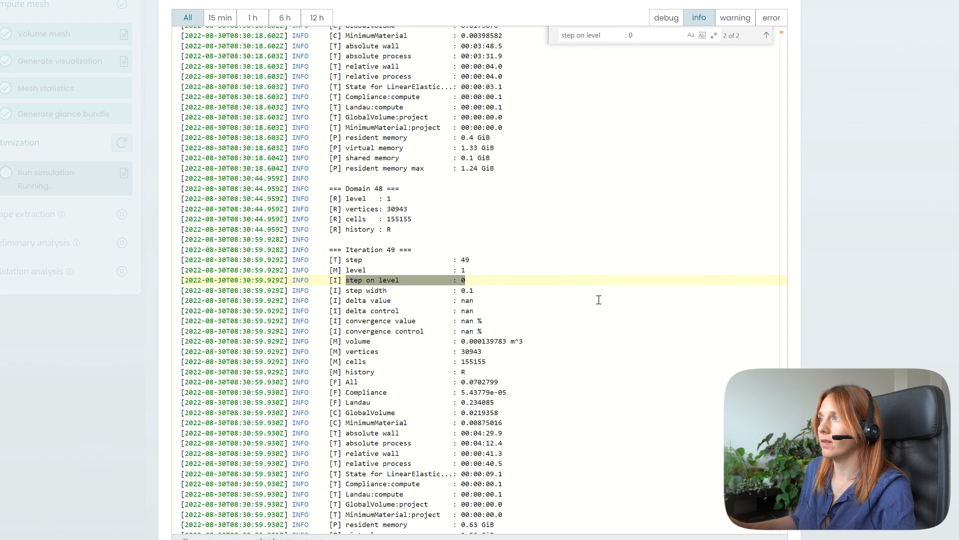
scroll(593, 297, "up", 7)
scroll(542, 246, "up", 1)
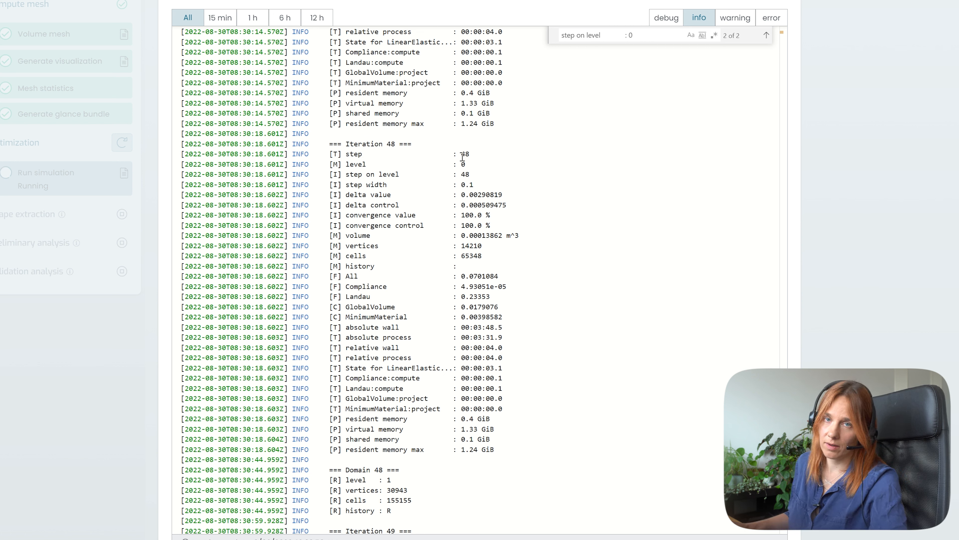
- Examine iteration 48's convergence, absolute wall time, vertices and history entries against iteration 49
left_click(502, 226)
left_click_drag(490, 225, 230, 215)
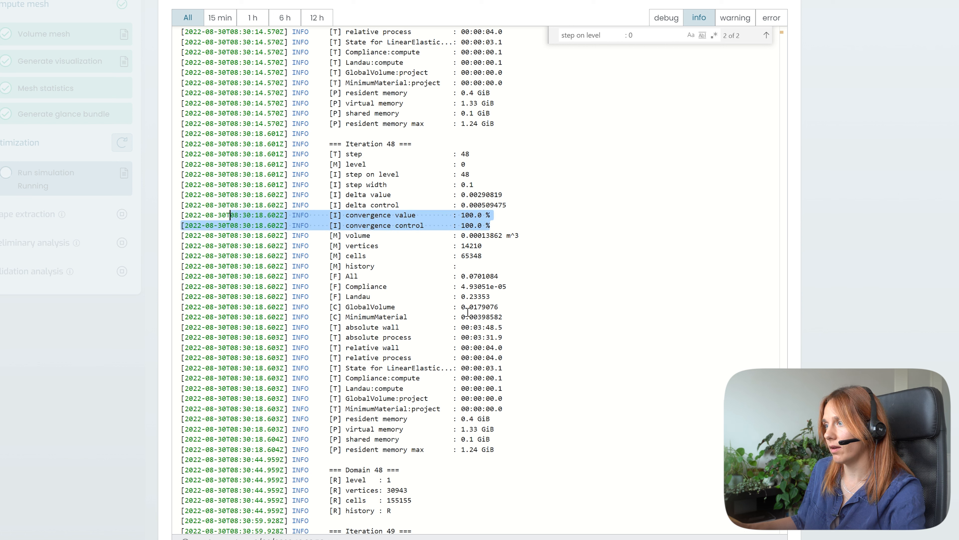
left_click_drag(504, 327, 230, 320)
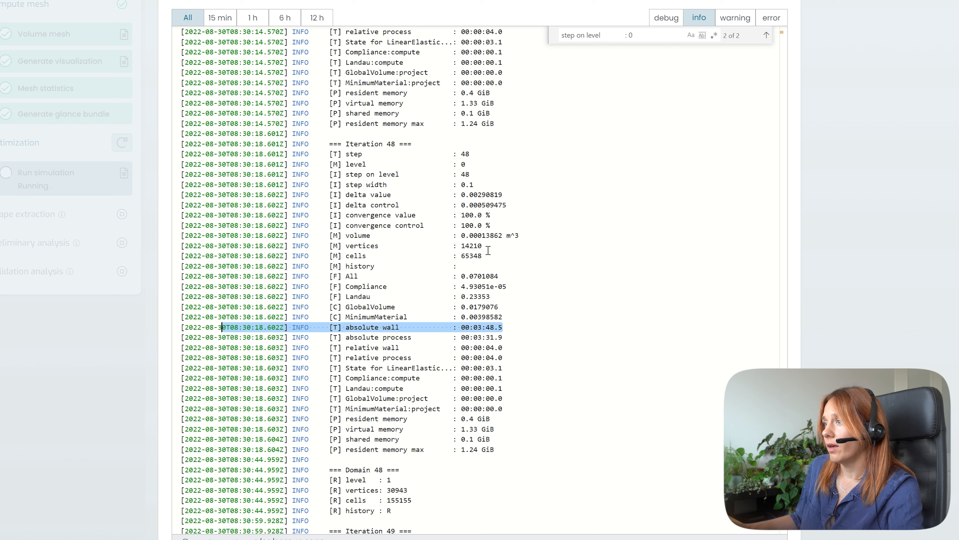
left_click_drag(483, 246, 317, 246)
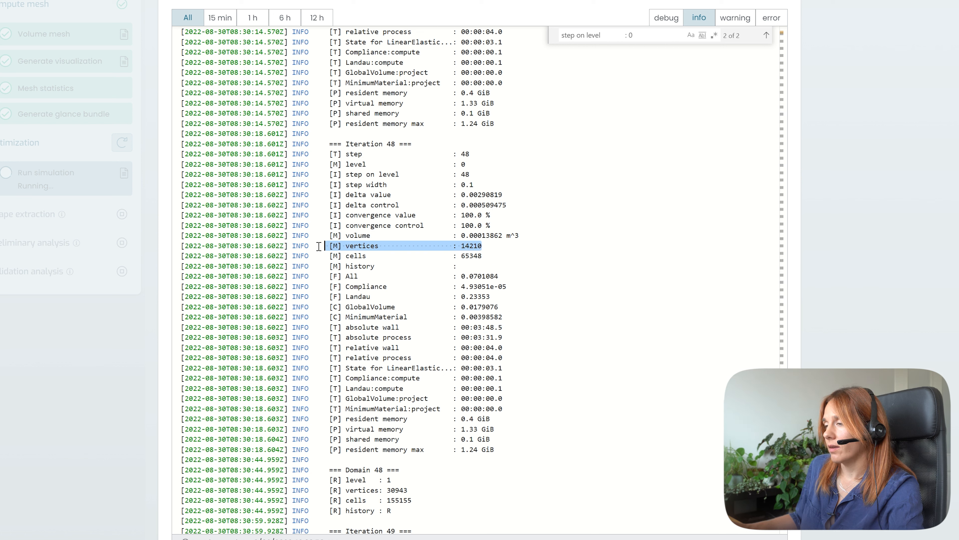
left_click_drag(484, 256, 339, 246)
scroll(534, 272, "down", 10)
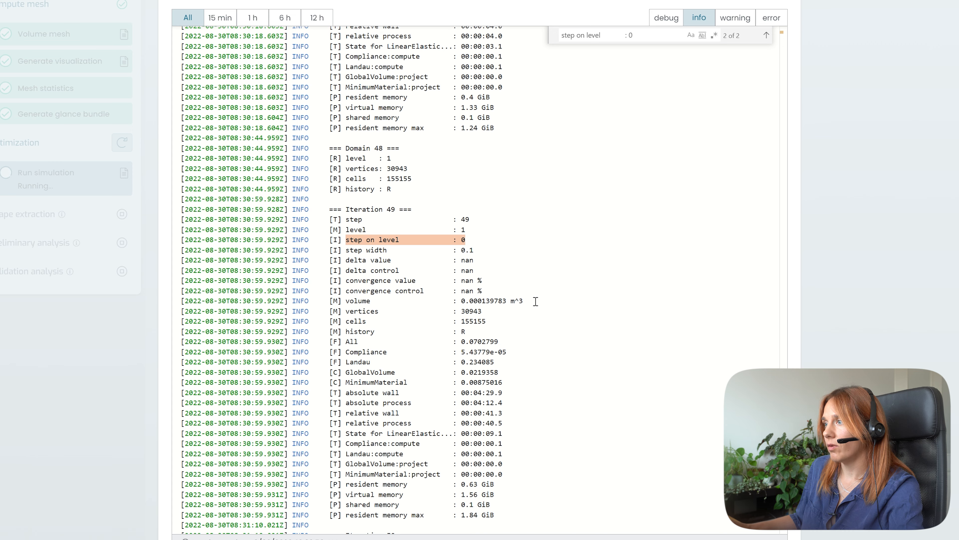
left_click_drag(466, 211, 399, 210)
scroll(473, 218, "up", 8)
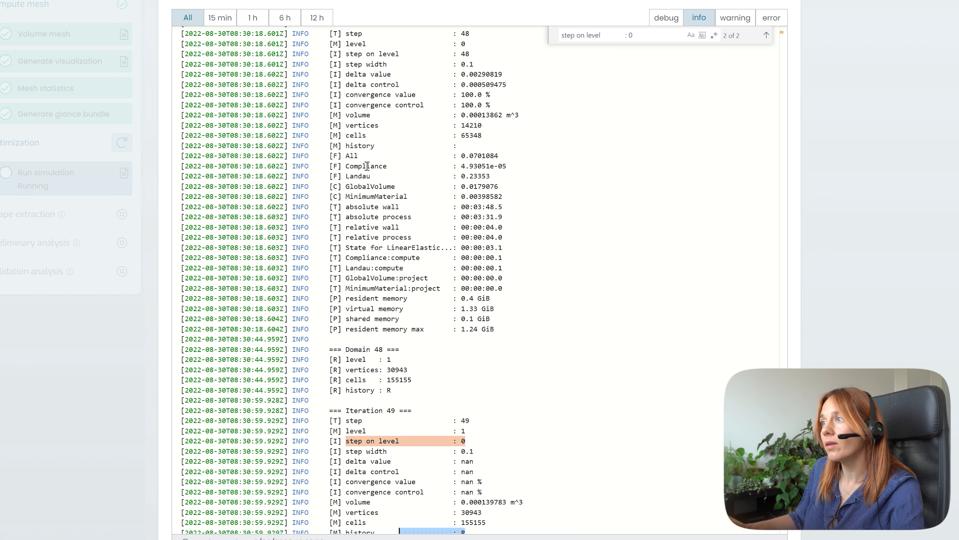
left_click_drag(460, 146, 344, 143)
left_click(344, 143)
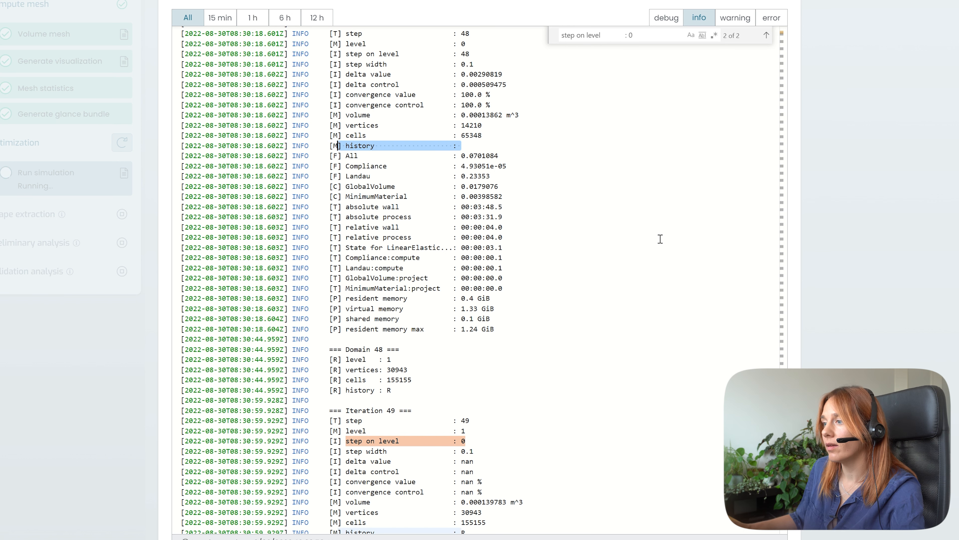
- Examine iteration 49's history and vertices entries alongside iteration 50's values
scroll(585, 314, "down", 8)
left_click_drag(468, 291, 321, 291)
scroll(555, 306, "down", 5)
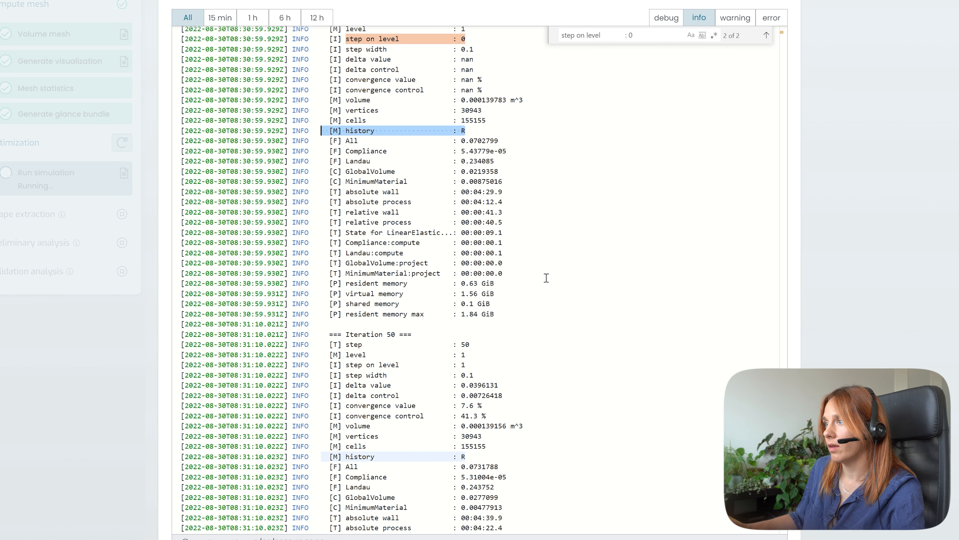
scroll(543, 204, "down", 2)
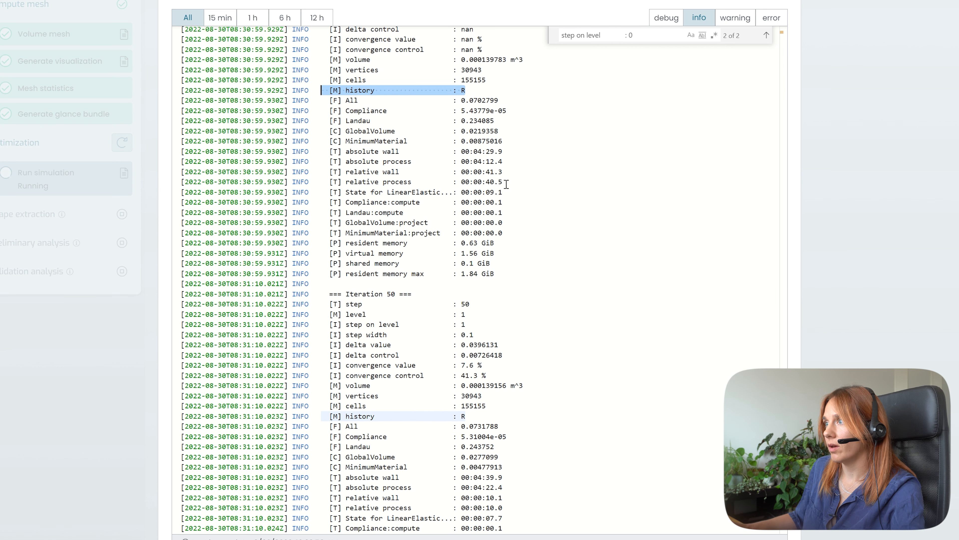
scroll(496, 156, "up", 2)
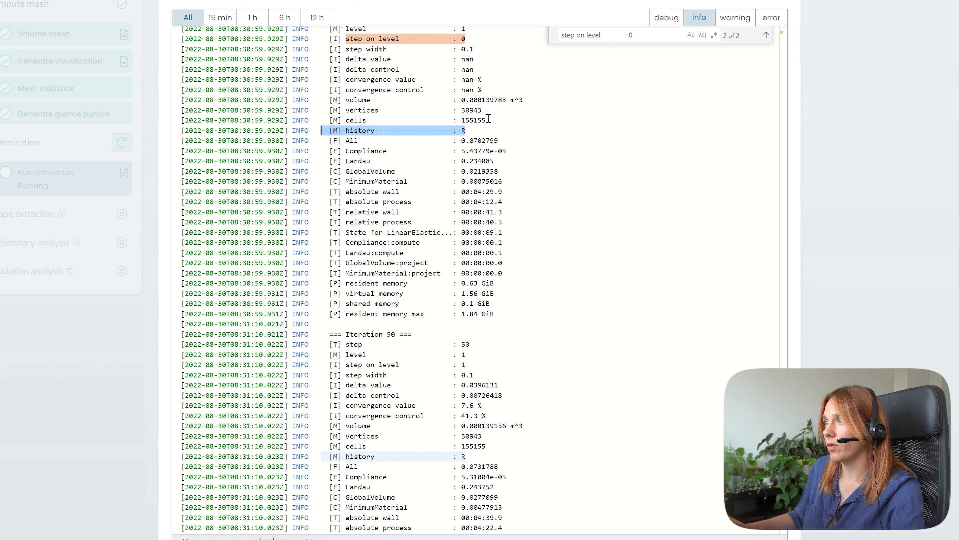
left_click_drag(487, 120, 210, 110)
left_click(478, 110)
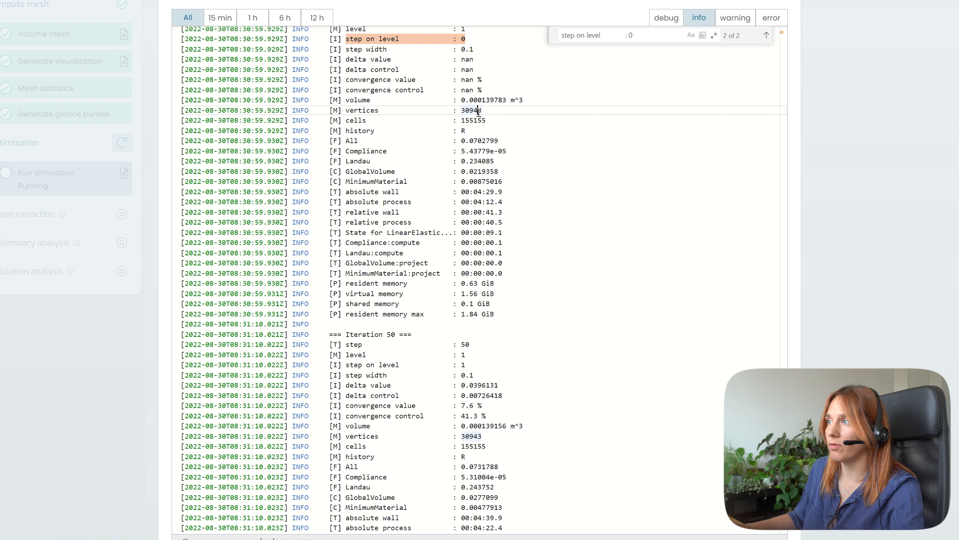
left_click_drag(482, 110, 458, 111)
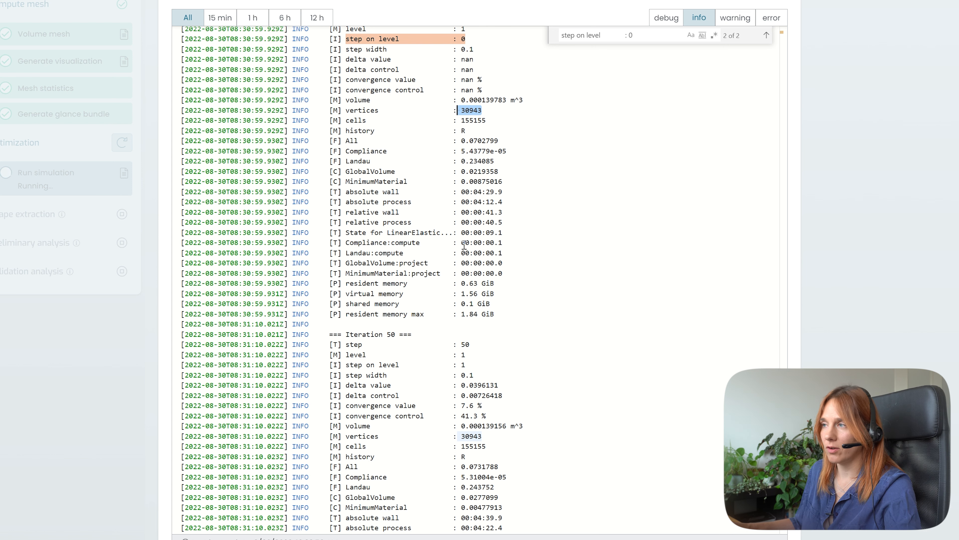
- Scroll through the remaining iterations to the end of the log
scroll(566, 284, "down", 20)
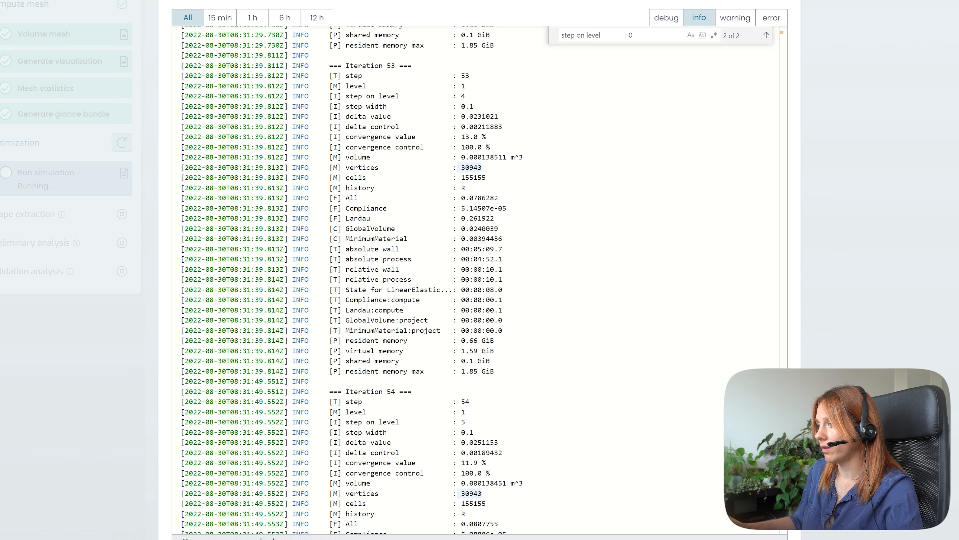
scroll(779, 531, "down", 20)
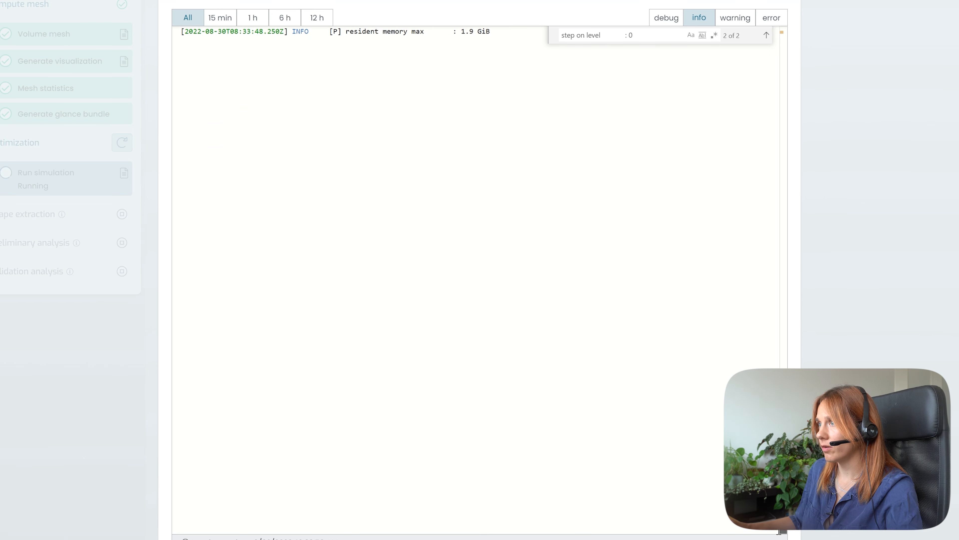
scroll(476, 279, "up", 15)
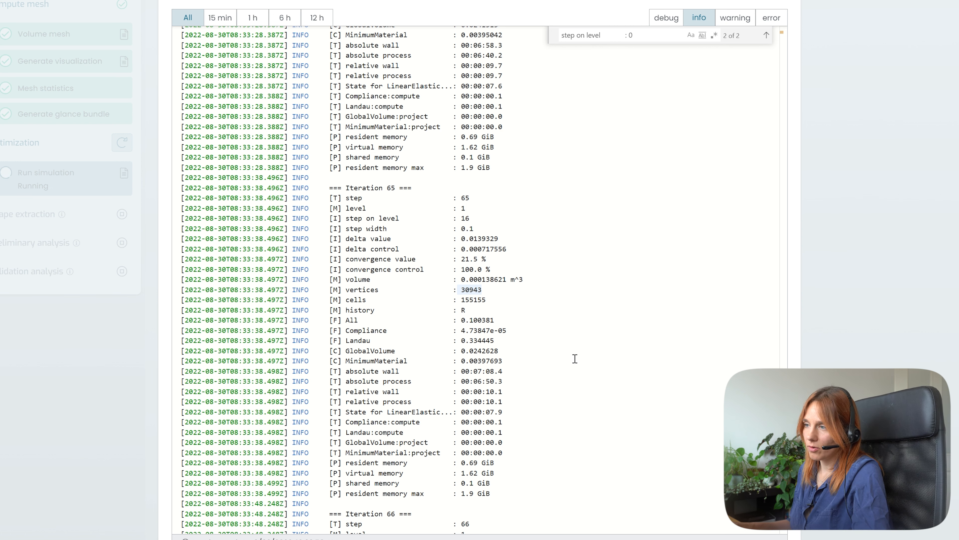
scroll(672, 495, "down", 4)
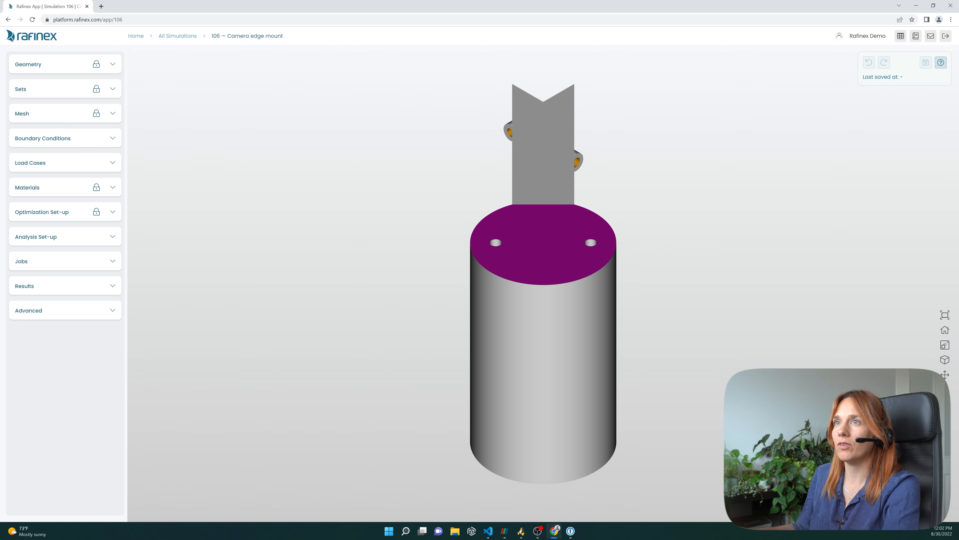
- Hide the design_space_1, keep and design_space_2 geometry bodies in the viewer
left_click(113, 64)
left_click(110, 92)
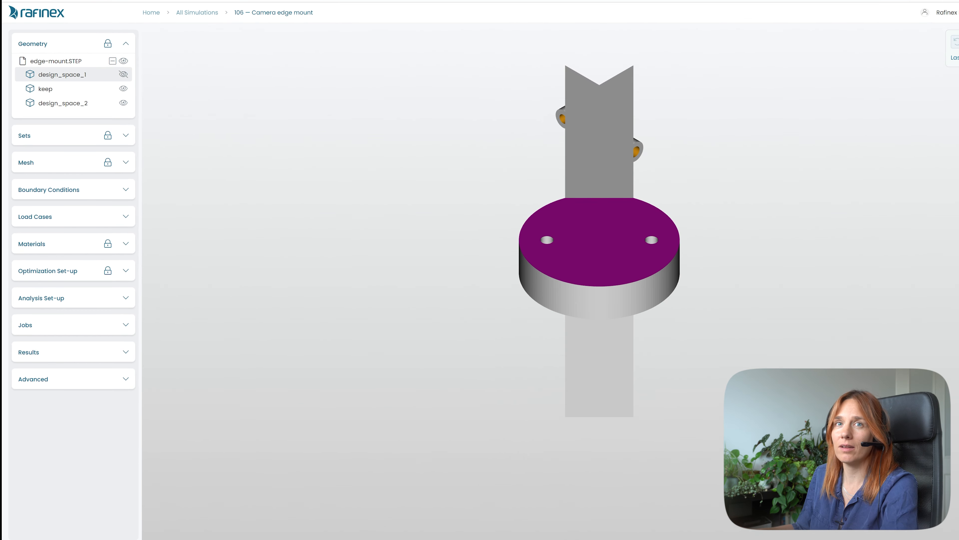
left_click(123, 89)
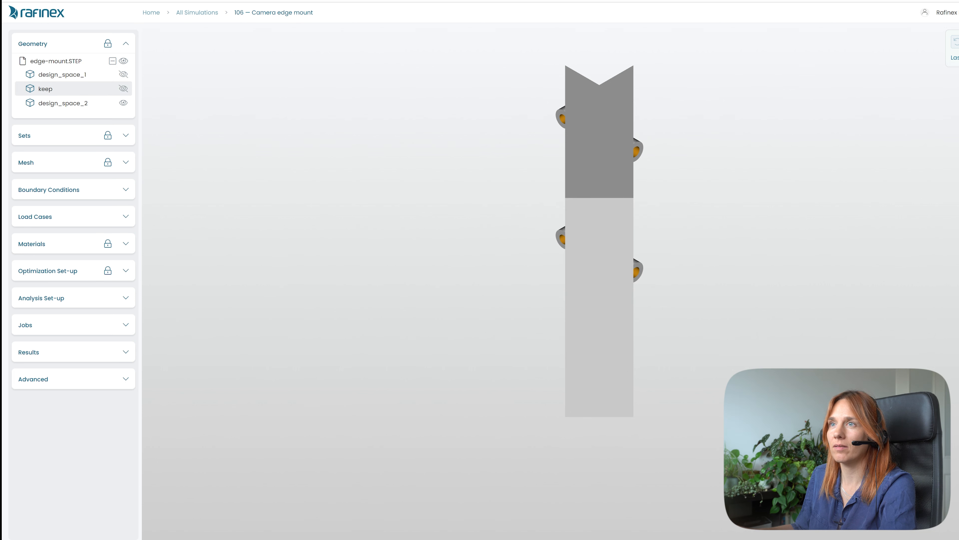
left_click(124, 103)
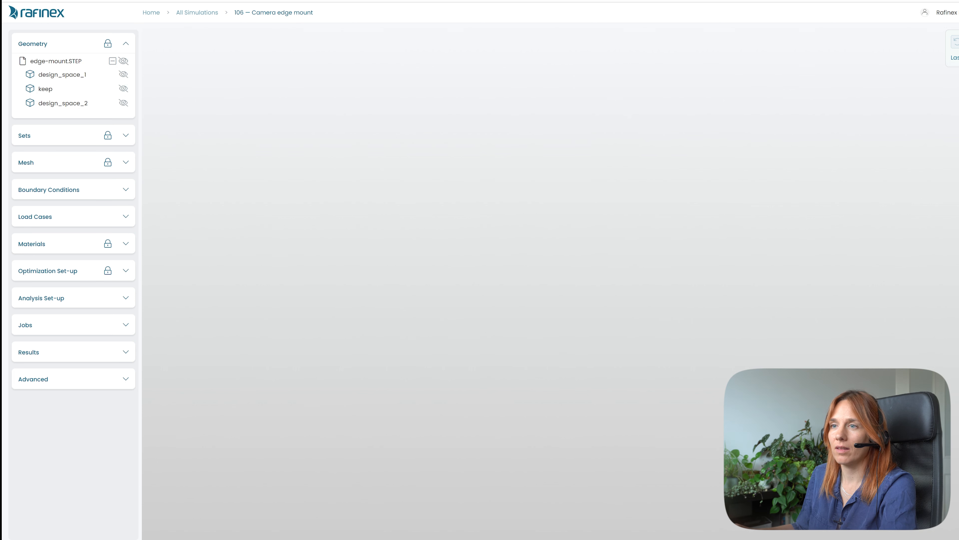
- Open the Topology Optimization results and turn on Show Optimized Shape
left_click(28, 352)
left_click(64, 374)
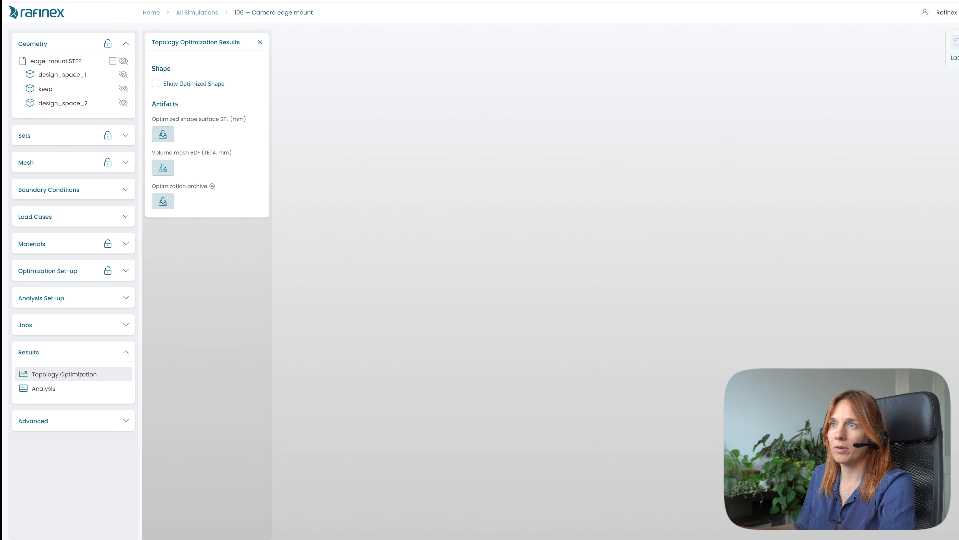
left_click(155, 83)
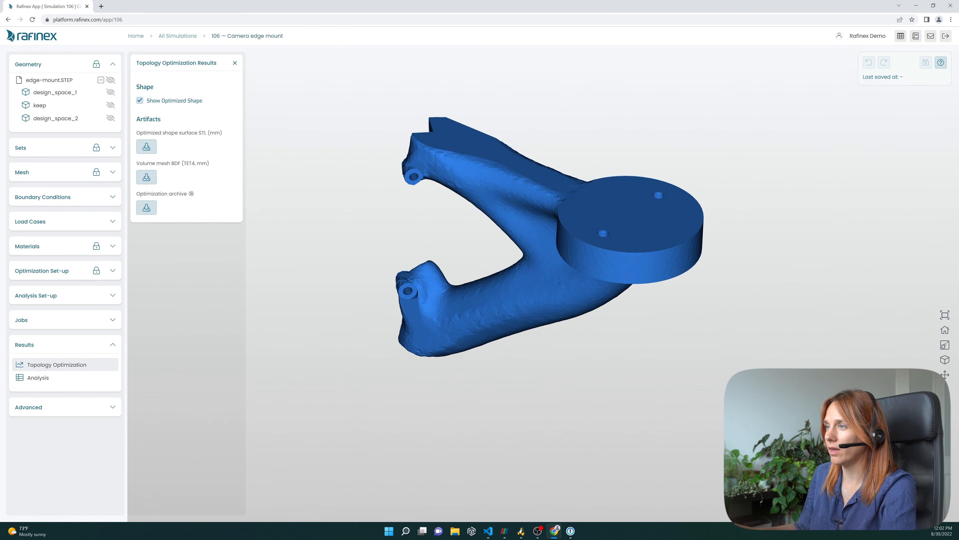
- Inspect the optimized shape closely around its mounting holes and arms
scroll(543, 283, "up", 6)
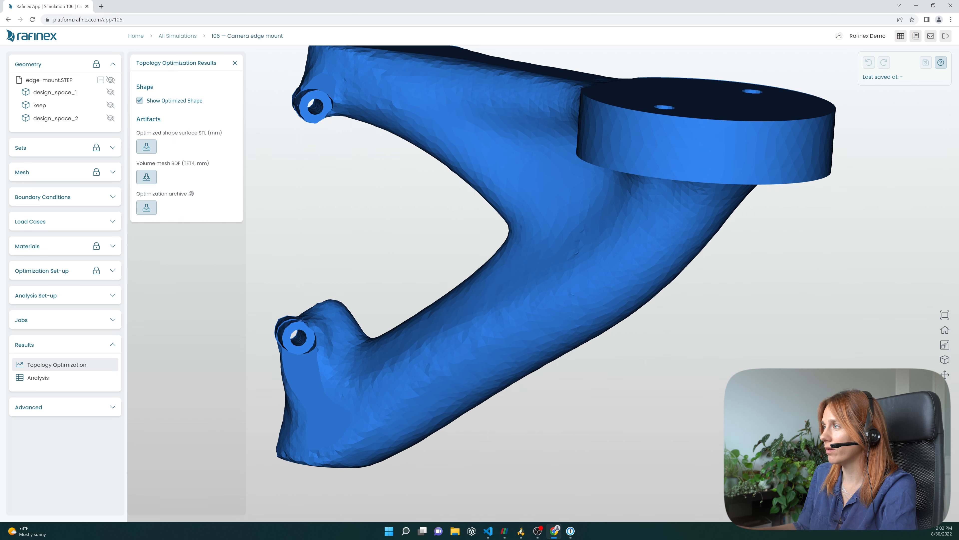
scroll(540, 279, "up", 3)
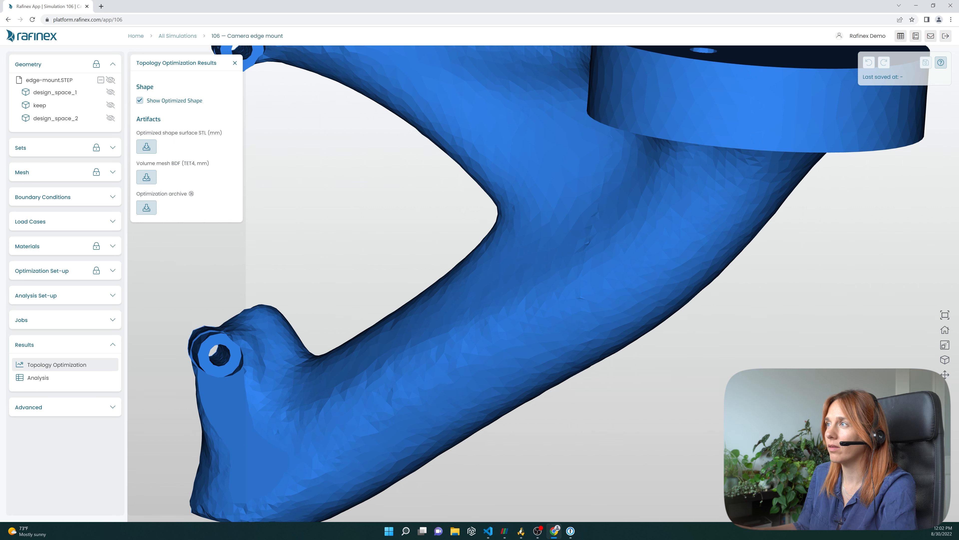
scroll(543, 268, "down", 9)
scroll(543, 268, "up", 1)
left_click_drag(543, 268, 528, 296)
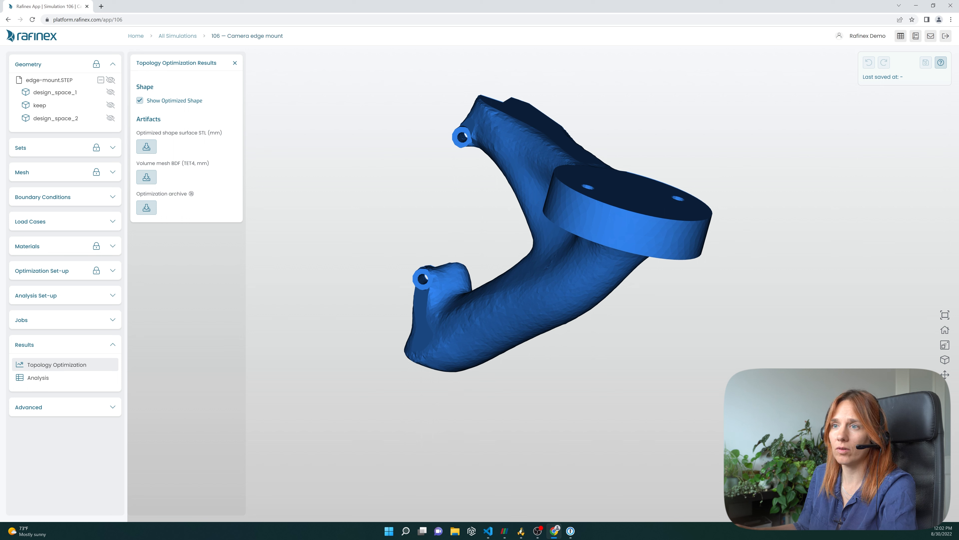
- Select Load Case 1 in the Analysis Set-up and submit the validation analysis, then close the panel
left_click(65, 295)
left_click(65, 315)
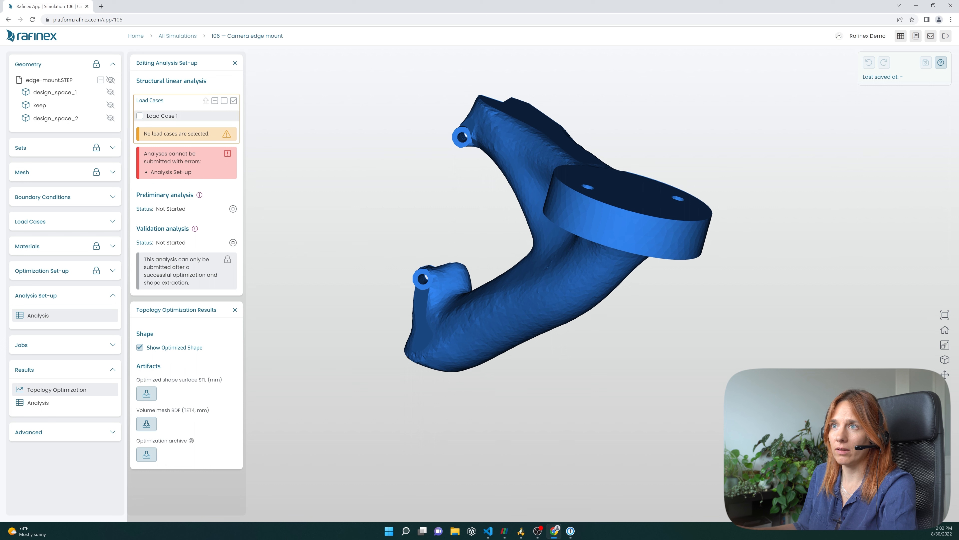
left_click(139, 116)
left_click(157, 221)
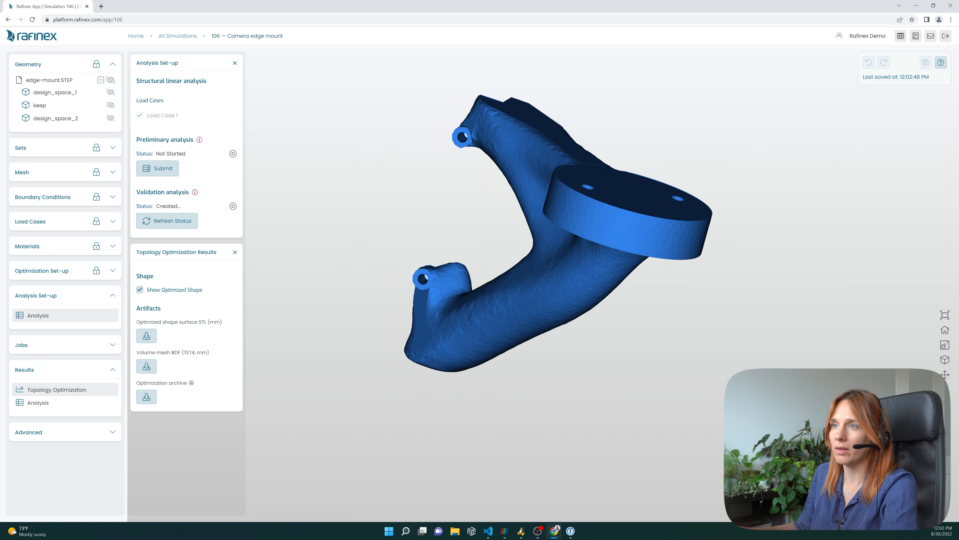
left_click(235, 63)
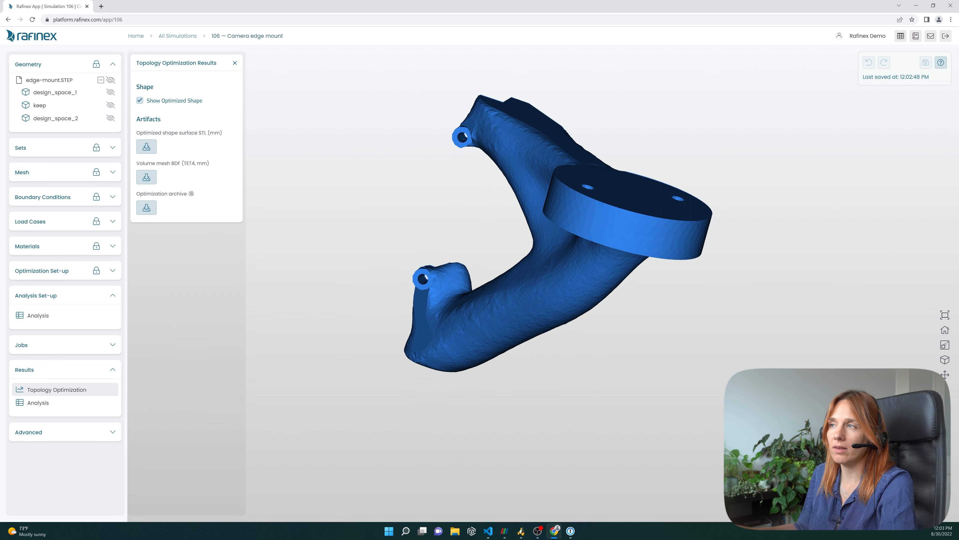
- Inspect the optimized shape from a slightly different angle
left_click_drag(559, 242, 541, 242)
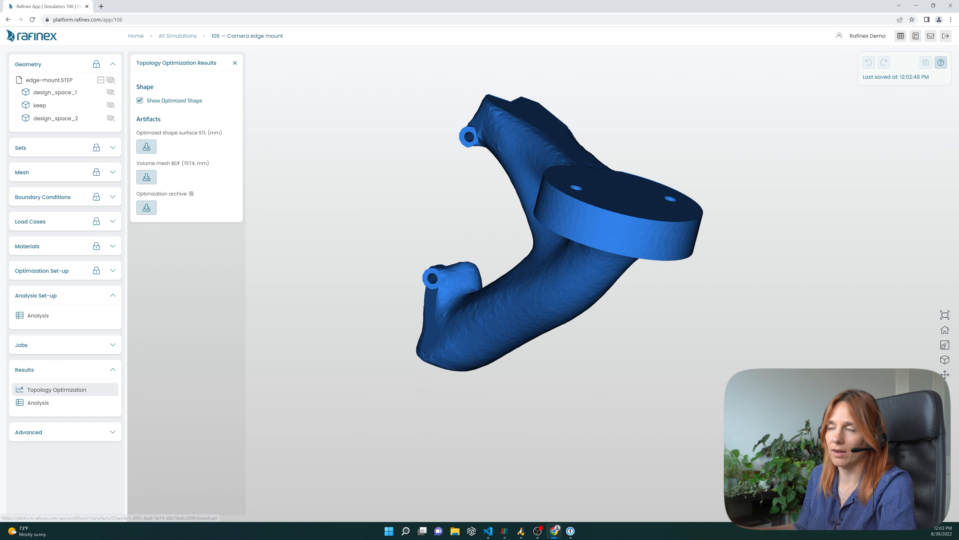
left_click_drag(620, 242, 593, 275)
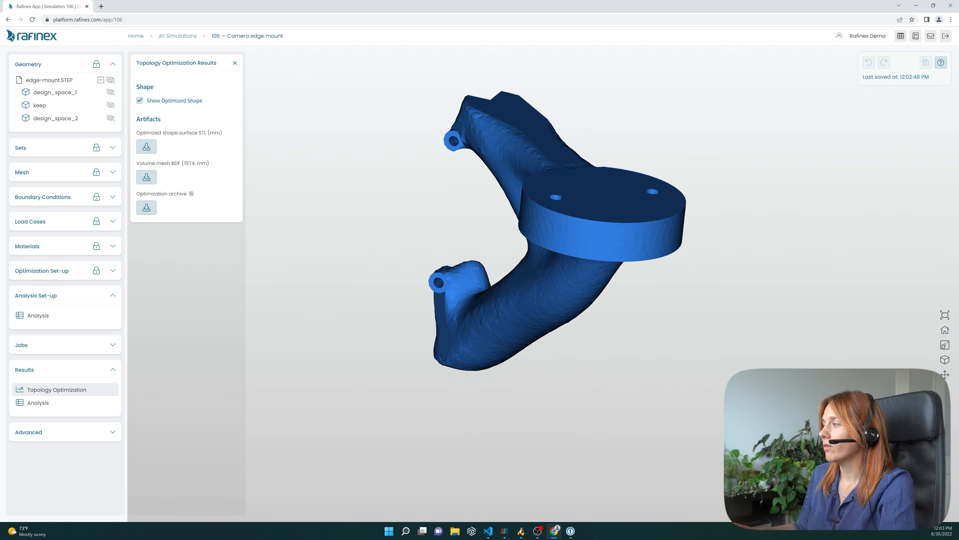